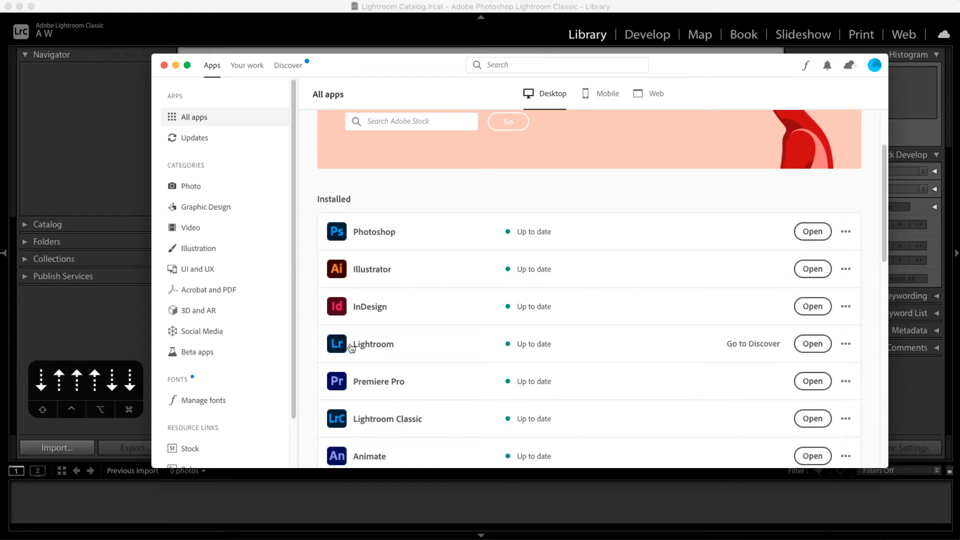
- Switch from the Creative Cloud app list to the Lightroom Classic window
mouse_move(381, 348)
left_click(426, 7)
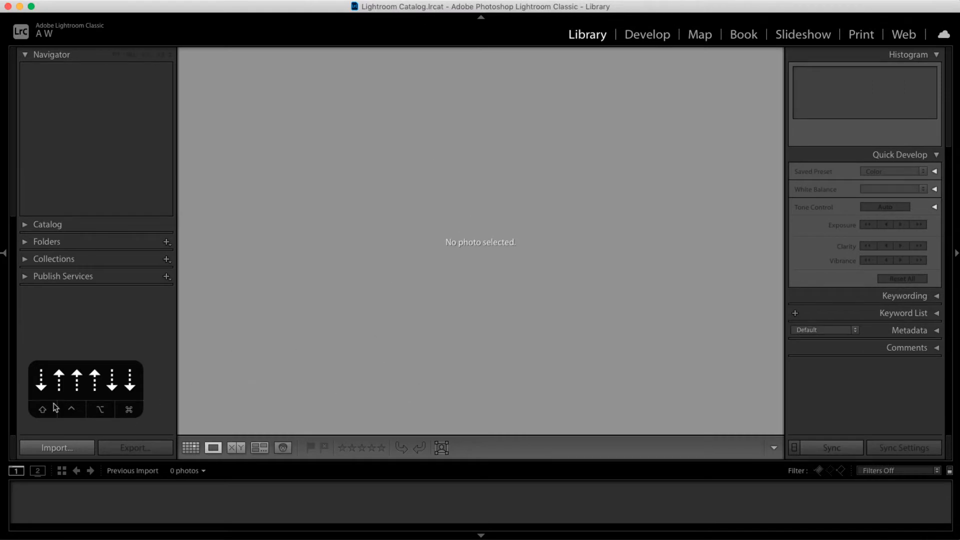
left_click_drag(90, 376, 100, 374)
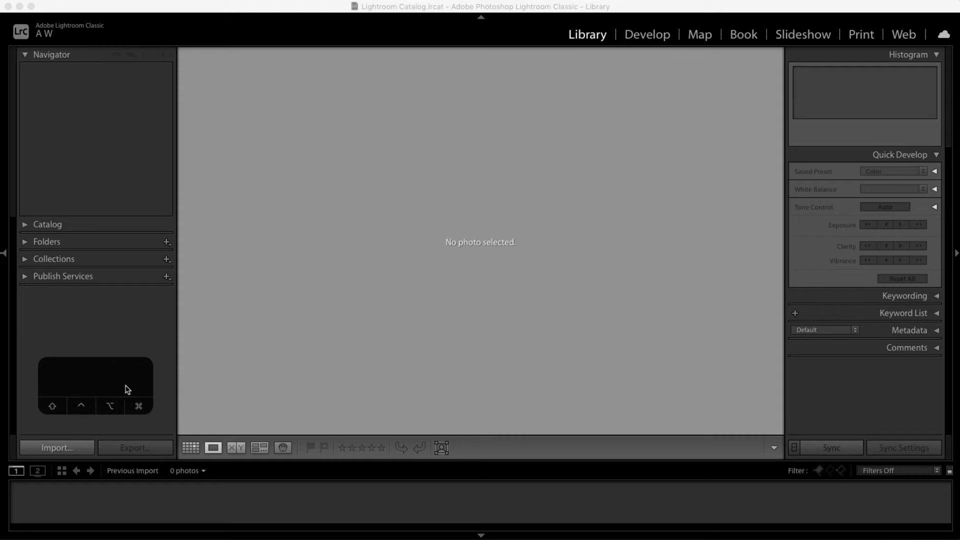
left_click_drag(99, 375, 95, 369)
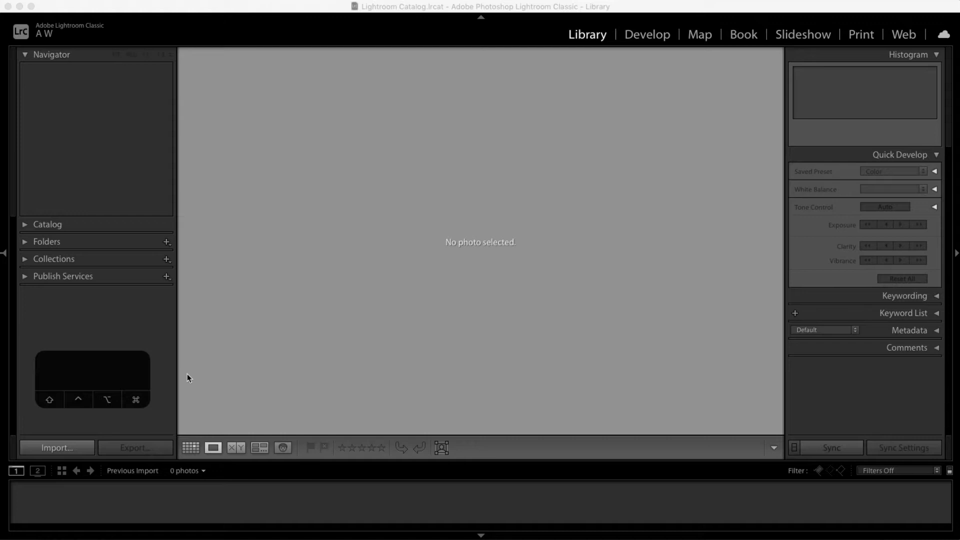
key("super")
key("super")
key("shift")
key("super")
left_click(273, 173)
- Start importing photos and video, and collapse the Macintosh HD folder tree in the import source
left_click(120, 0)
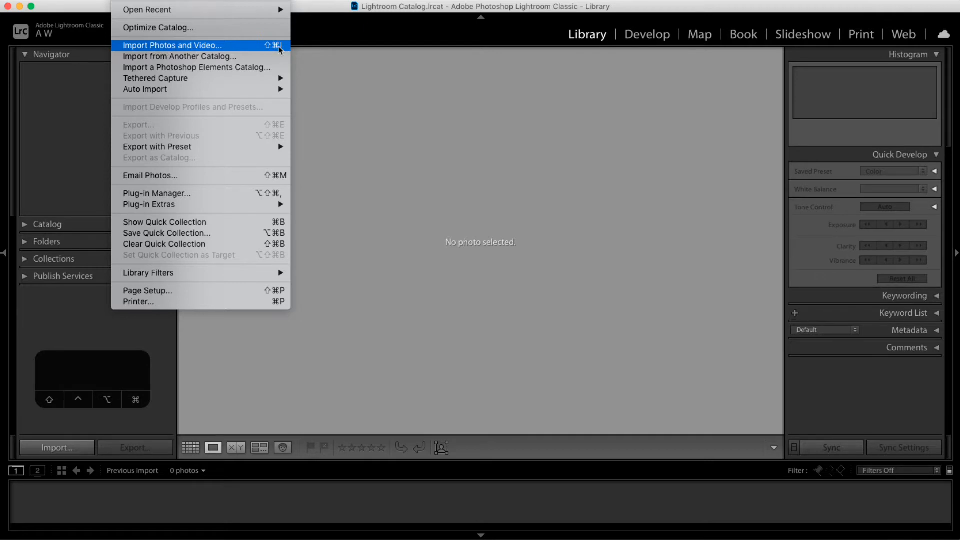
left_click(207, 46)
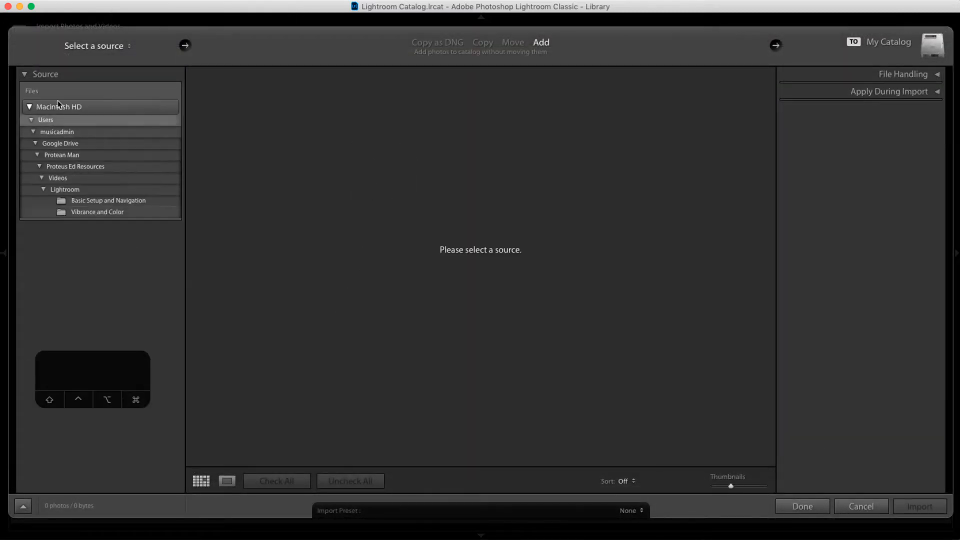
left_click(29, 106)
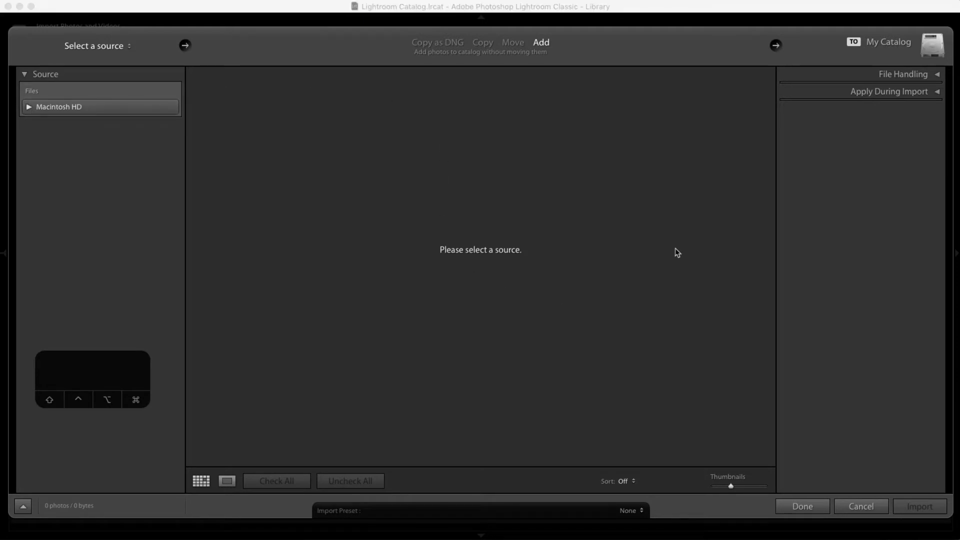
left_click(28, 107)
left_click(28, 107)
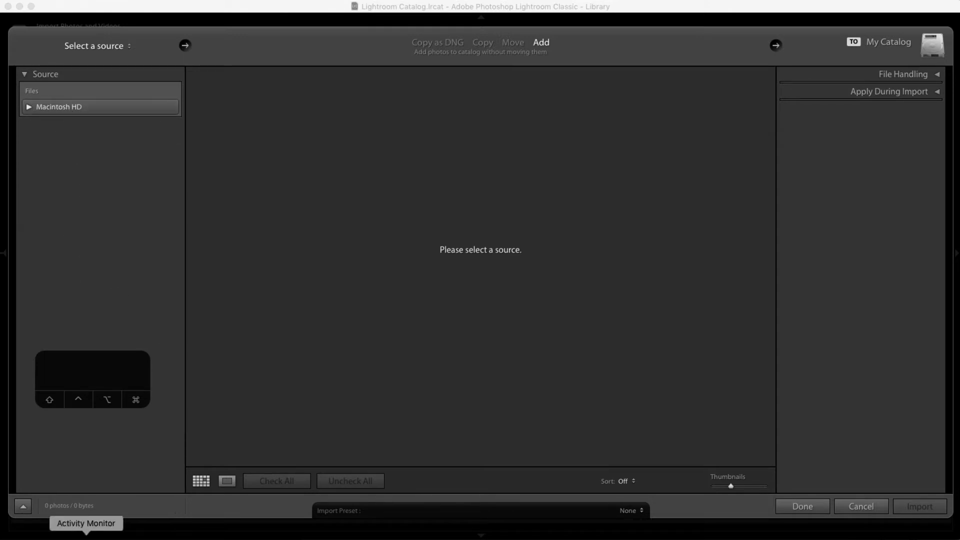
- Bring the market vendor photo from the Vibrance and Color folder in Finder into the Lightroom Classic import window
left_click(52, 536)
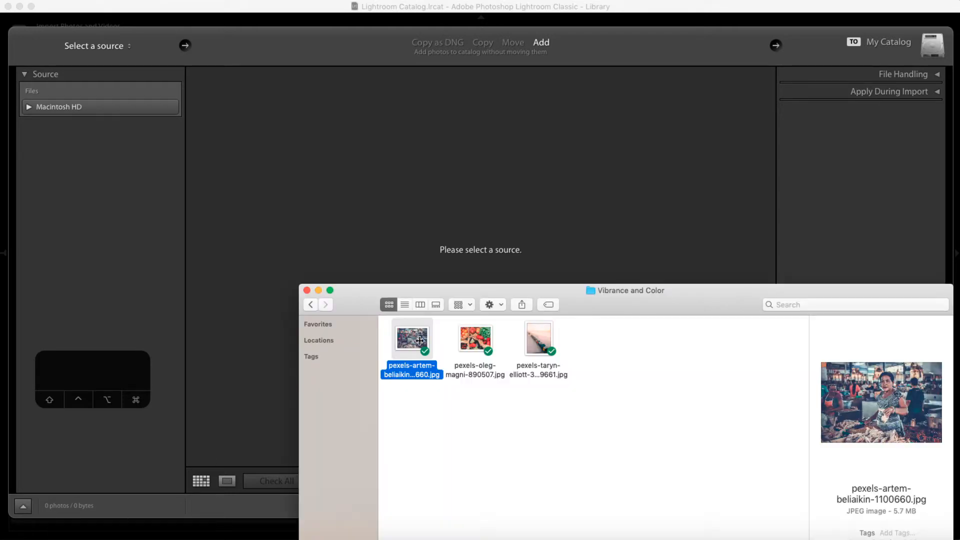
left_click_drag(409, 342, 384, 219)
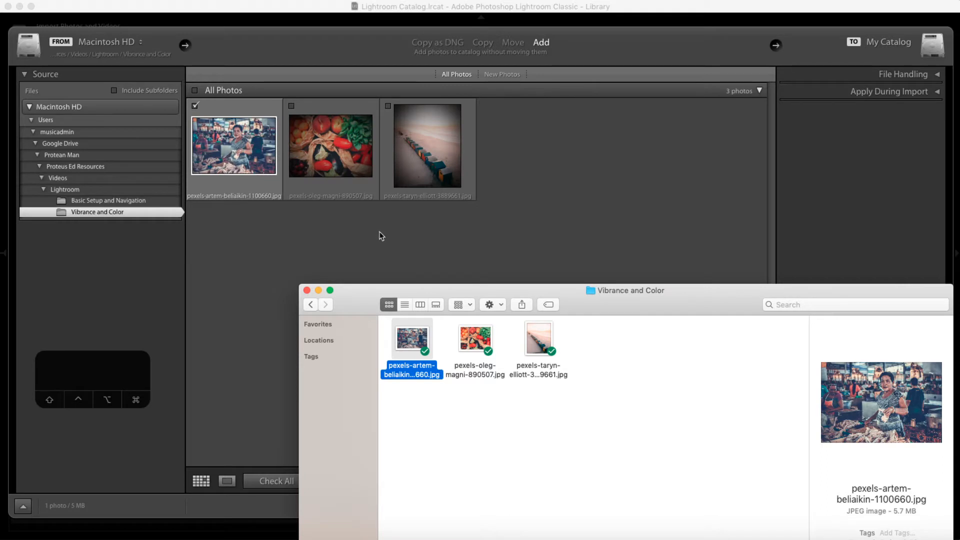
left_click(326, 246)
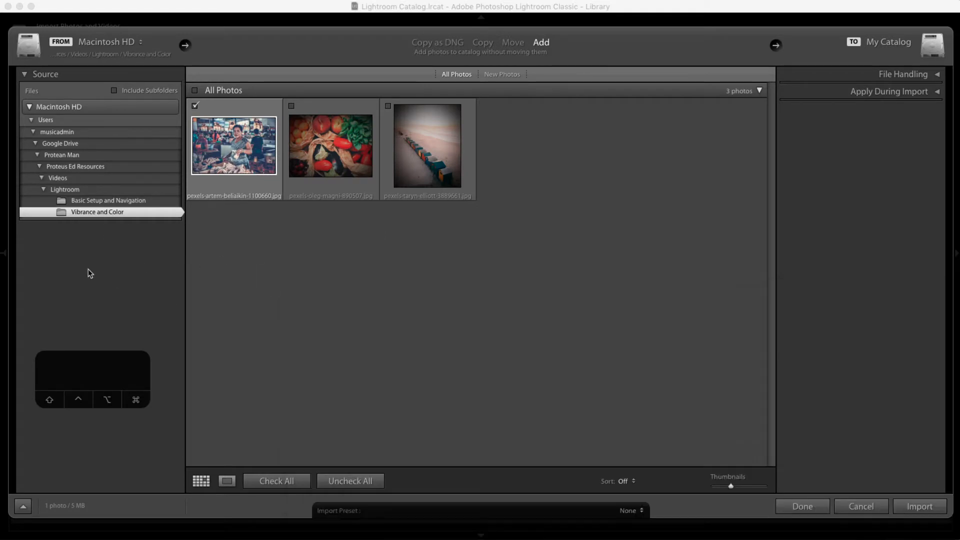
- Keep only the market vendor photo checked and import it into the catalog
left_click(292, 107)
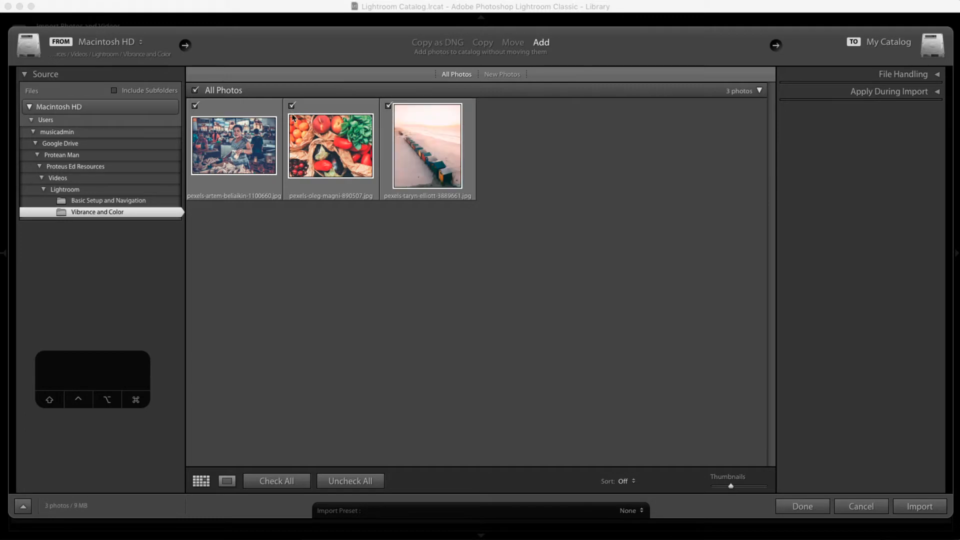
left_click(292, 106)
left_click(388, 106)
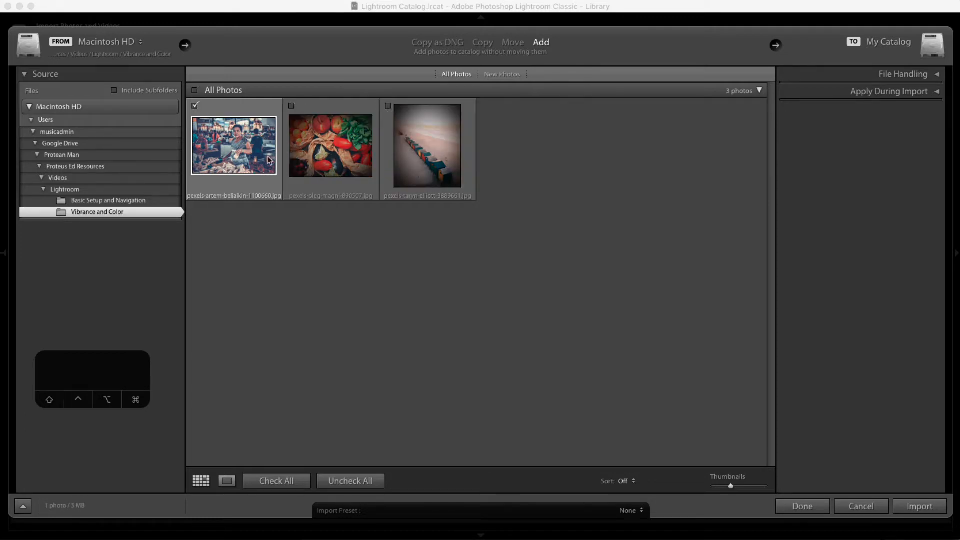
left_click(920, 507)
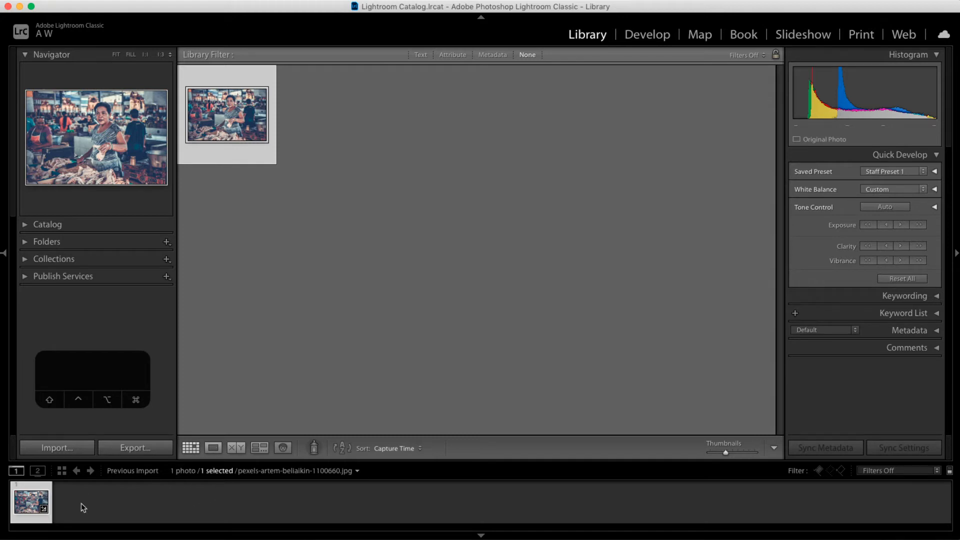
- Switch the filmstrip source to All Photographs and back to Previous Import
left_click(135, 472)
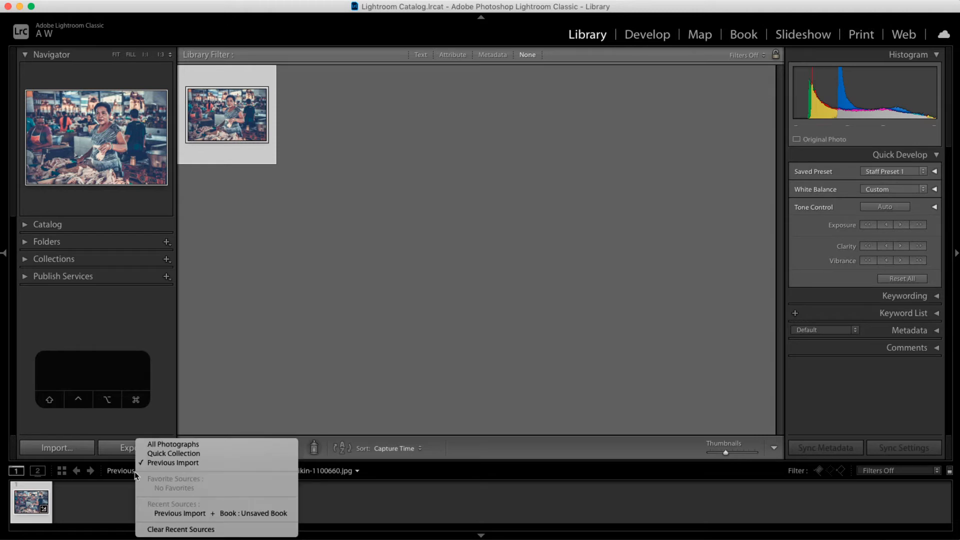
left_click(111, 487)
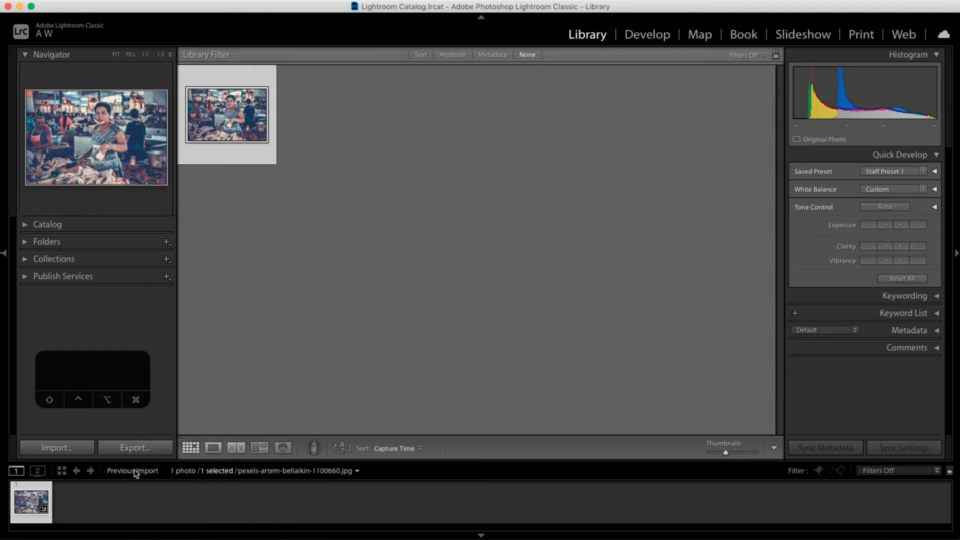
left_click(135, 471)
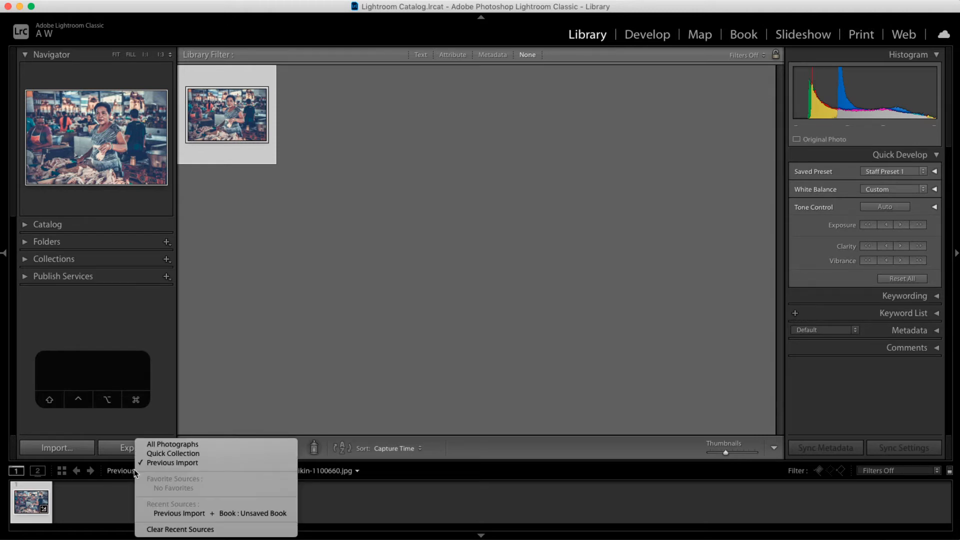
left_click(167, 445)
left_click(131, 470)
left_click(164, 463)
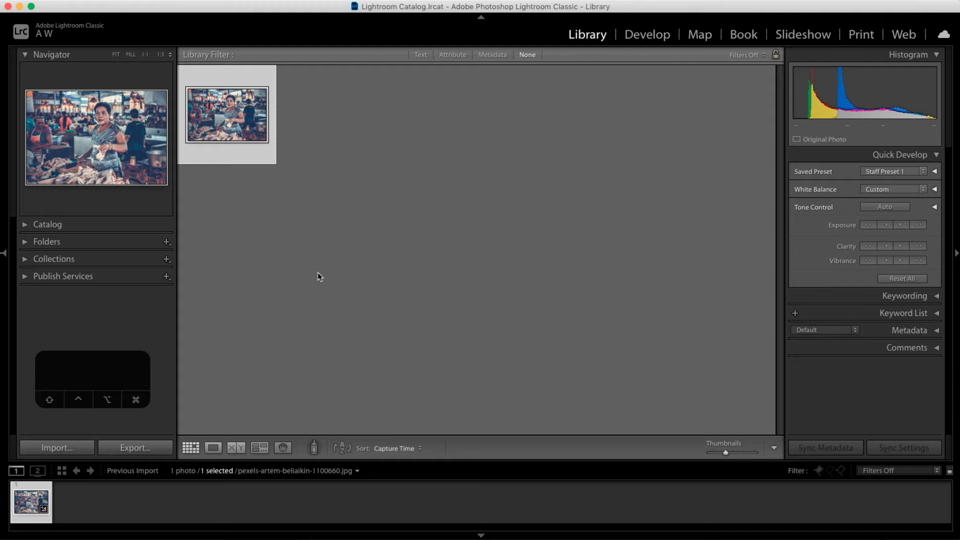
- View the original market vendor file in Finder's Vibrance and Color folder and return to Lightroom Classic
left_click(40, 524)
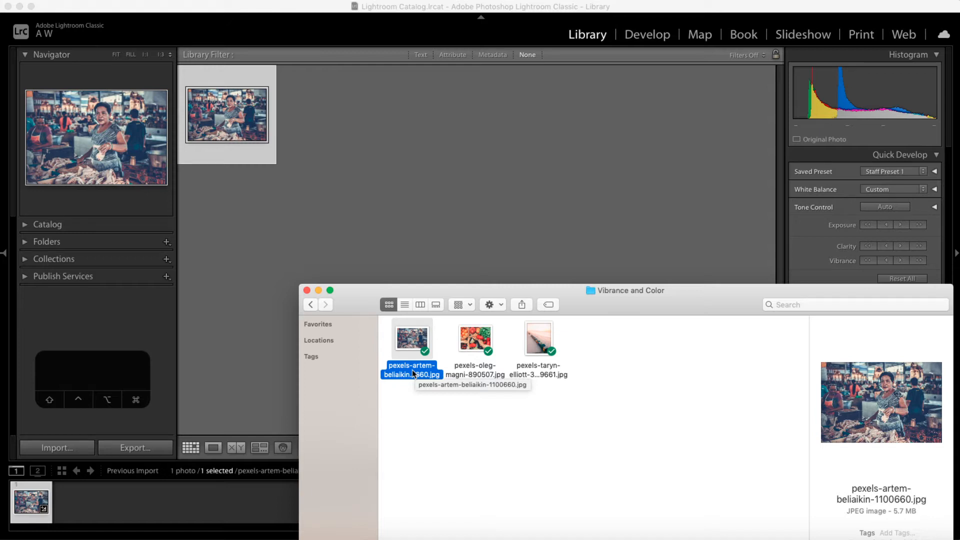
left_click(439, 194)
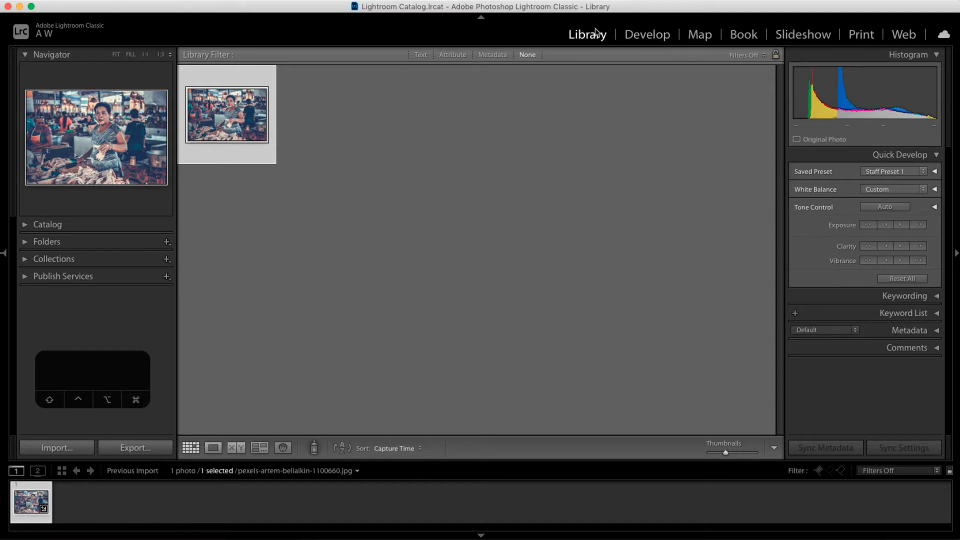
- View the imported photo enlarged in the Library module and open it in the Develop module
left_click(647, 34)
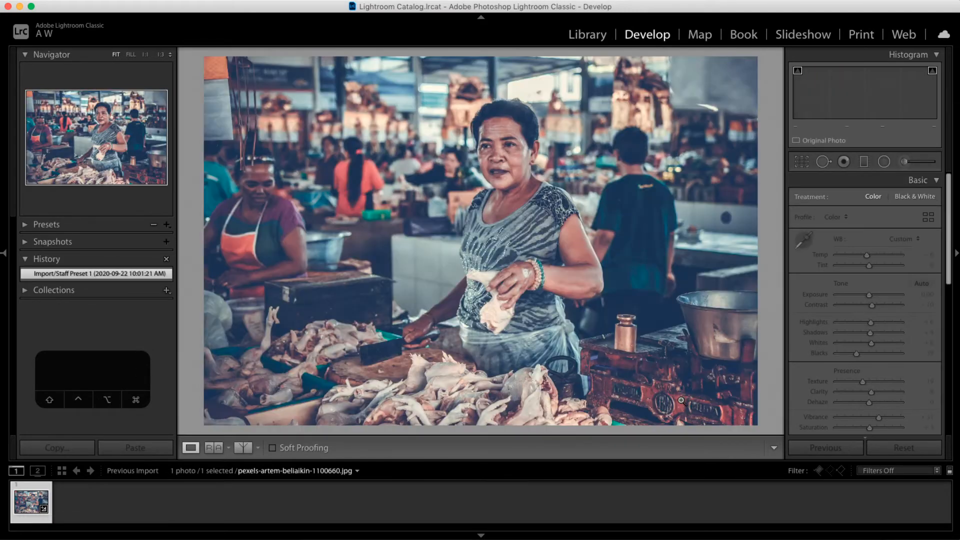
left_click(570, 35)
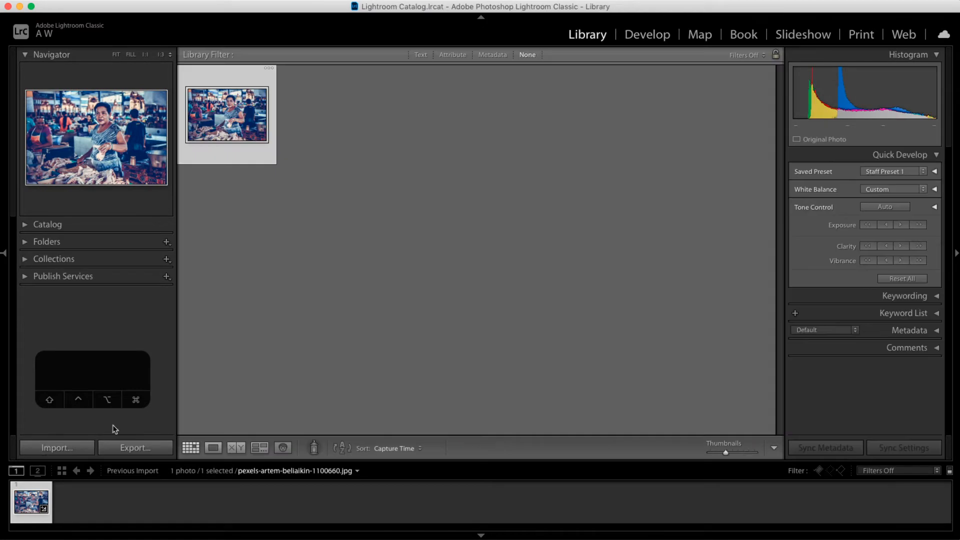
double_click(244, 124)
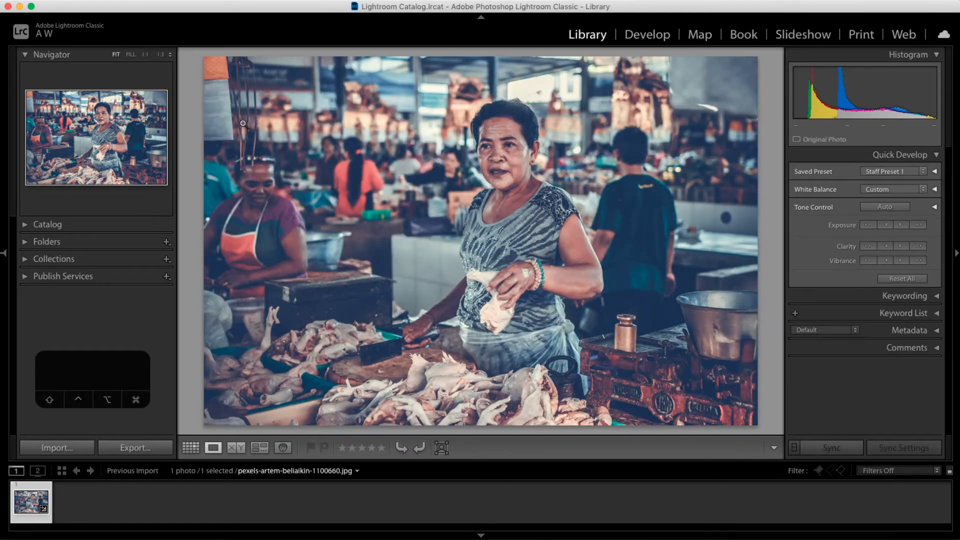
left_click(648, 37)
left_click(591, 35)
left_click(653, 36)
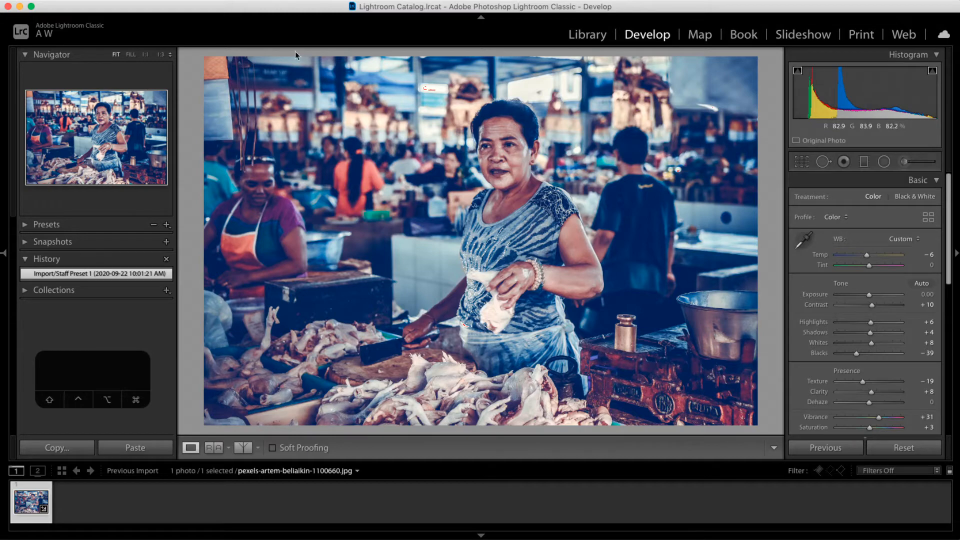
- Raise the photo's Contrast to +64 and Exposure to +1.05
mouse_move(873, 305)
left_mouse_down()
mouse_move(889, 305)
mouse_move(876, 298)
left_mouse_up()
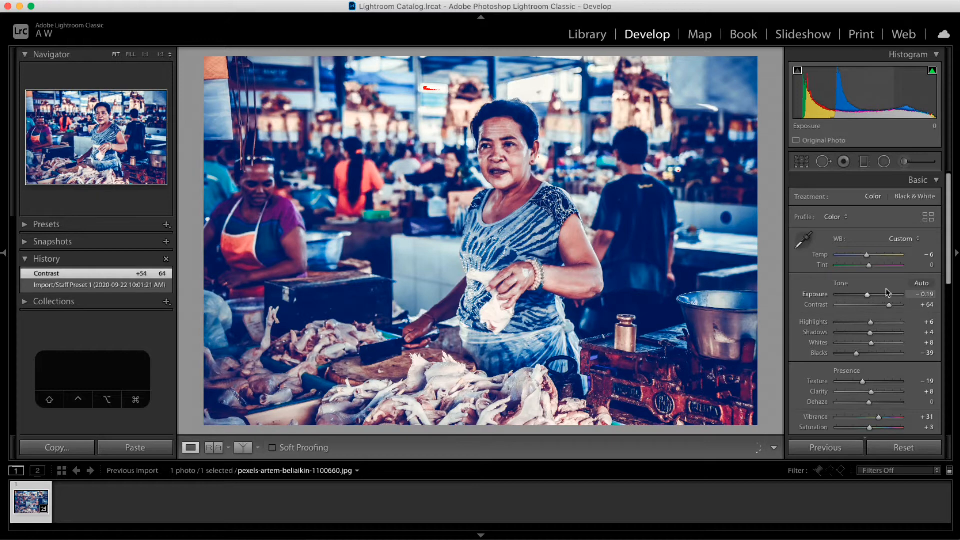
left_click_drag(950, 247, 950, 270)
scroll(887, 310, "up", 5)
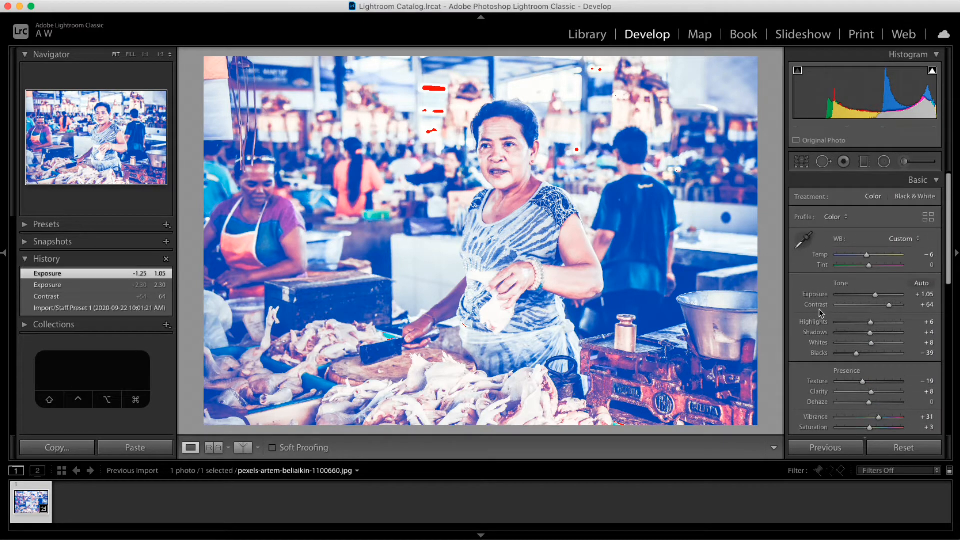
- Reset the photo's Contrast, Exposure, Blacks, Whites, Shadows and Highlights to 0
double_click(818, 307)
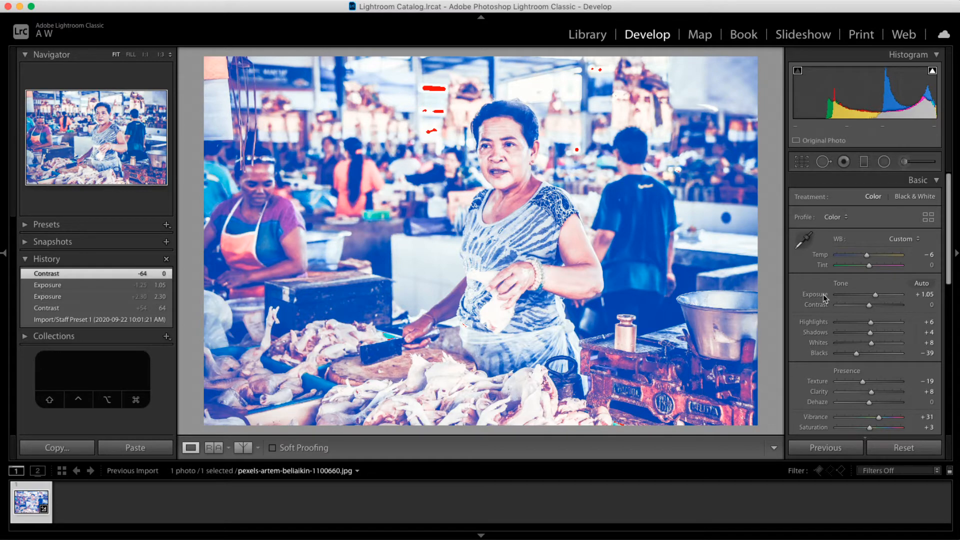
double_click(825, 297)
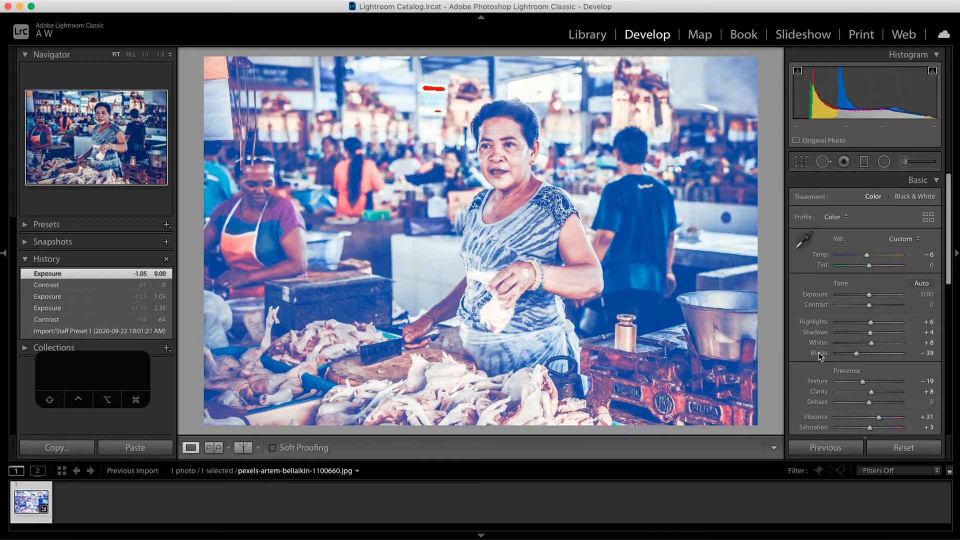
double_click(821, 354)
double_click(819, 344)
double_click(823, 333)
double_click(822, 323)
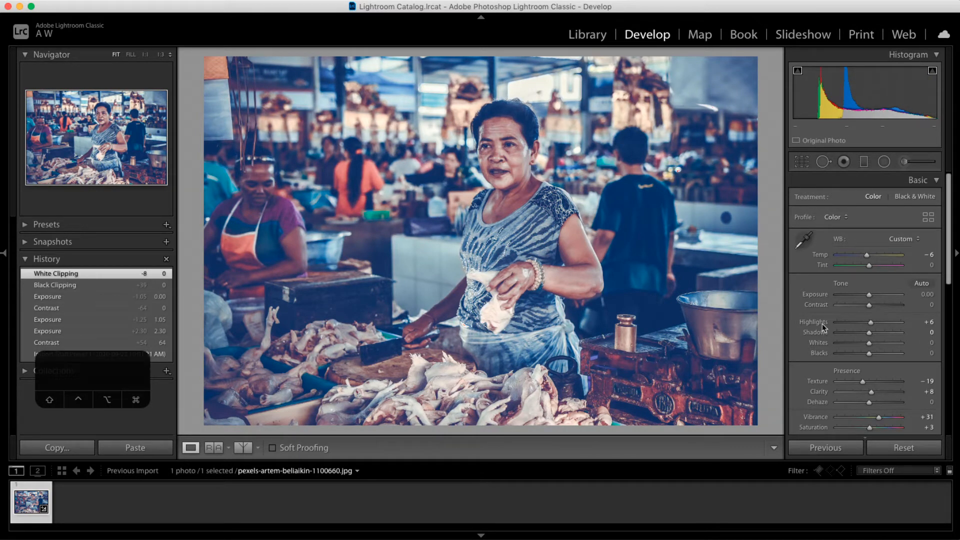
- Reset the photo's Texture, Clarity, Vibrance and Temp to 0
double_click(817, 382)
double_click(819, 391)
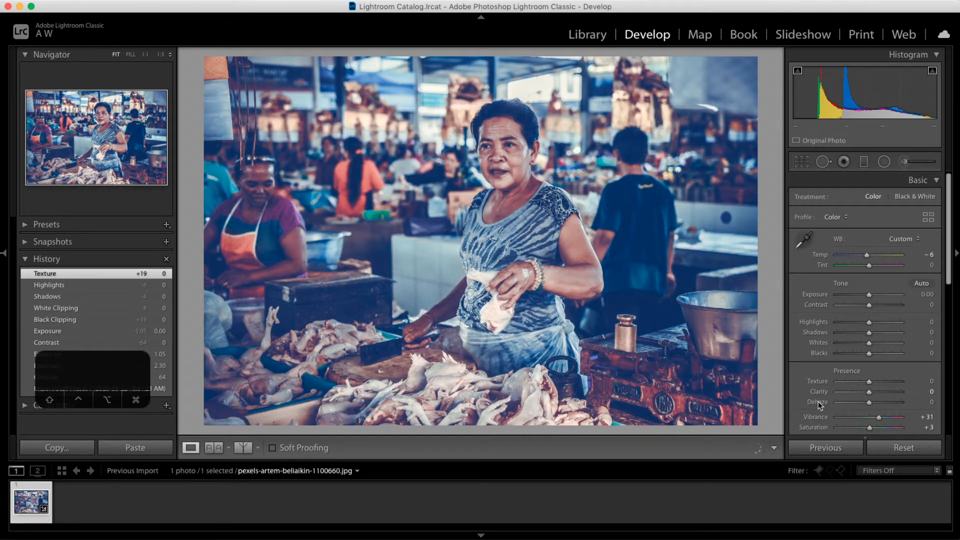
double_click(818, 417)
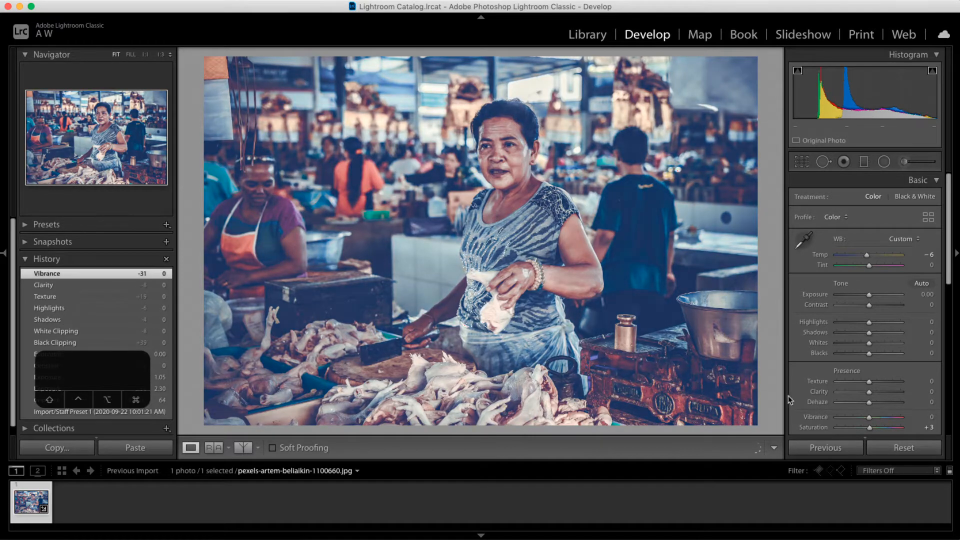
scroll(952, 280, "down", 1)
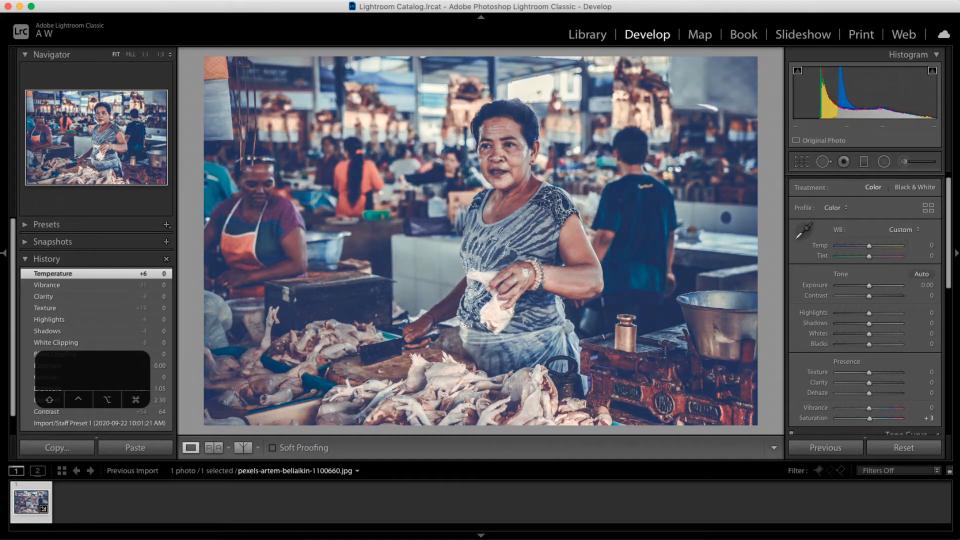
- Look through the Tone Curve and Transform adjustments and return to the Basic adjustments
scroll(947, 252, "down", 5)
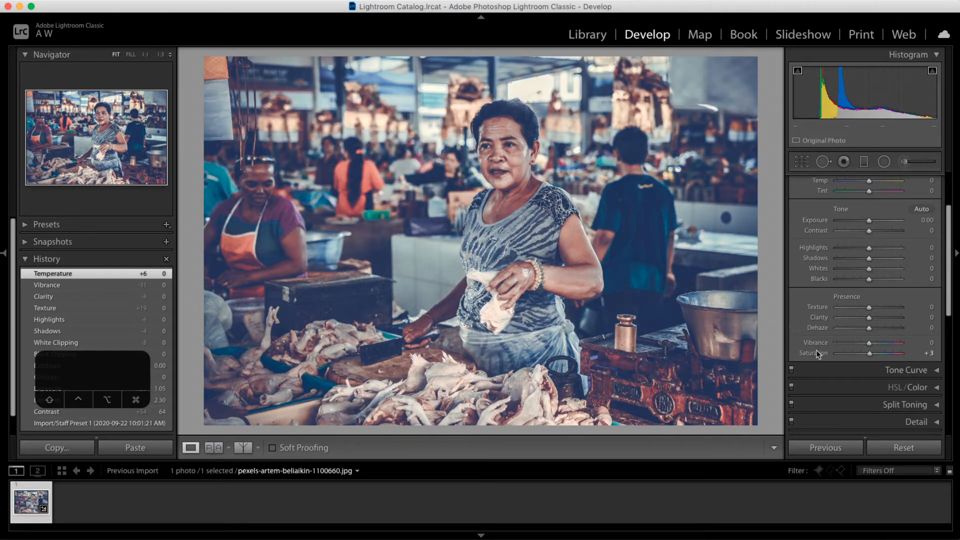
left_click(937, 370)
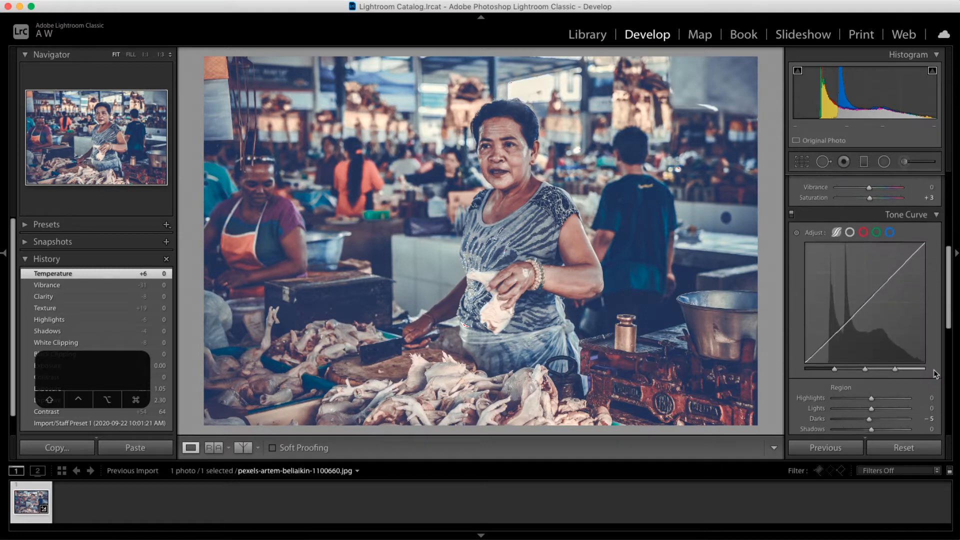
left_click(937, 214)
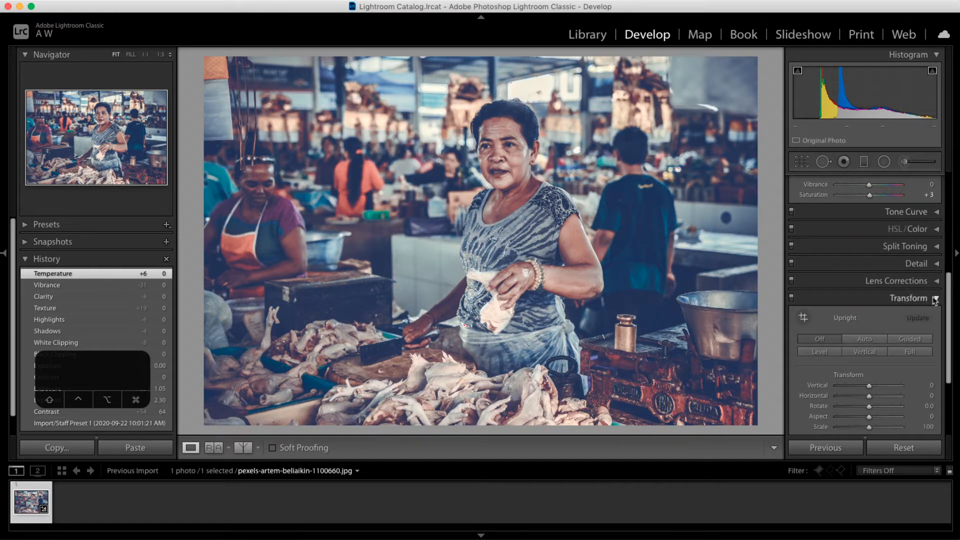
scroll(935, 299, "up", 3)
scroll(948, 310, "up", 6)
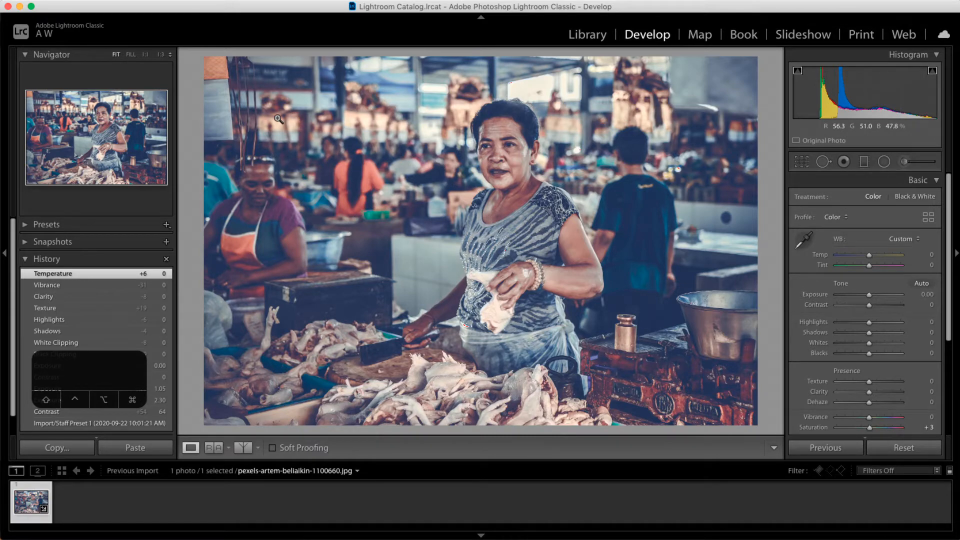
- Preview the photo full screen and return to the Develop view
key("f")
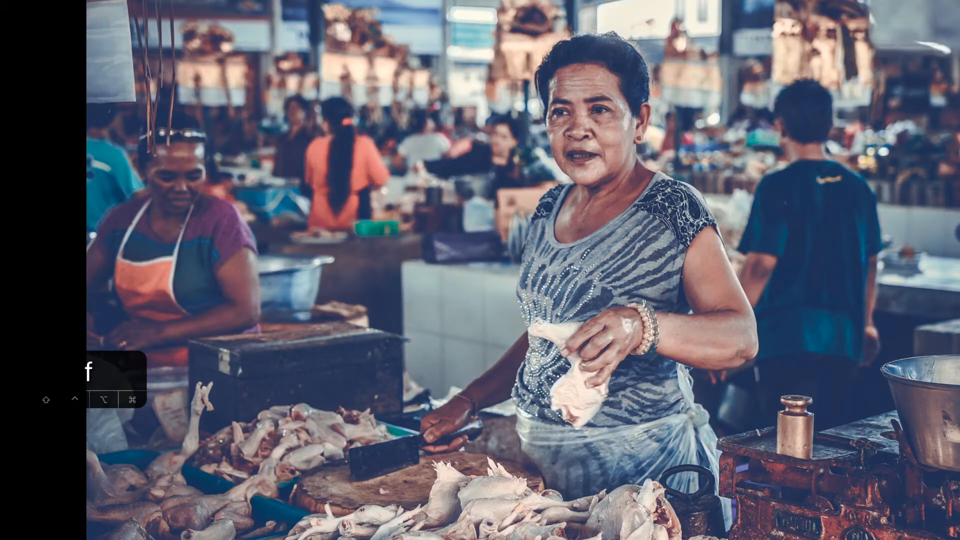
key("f")
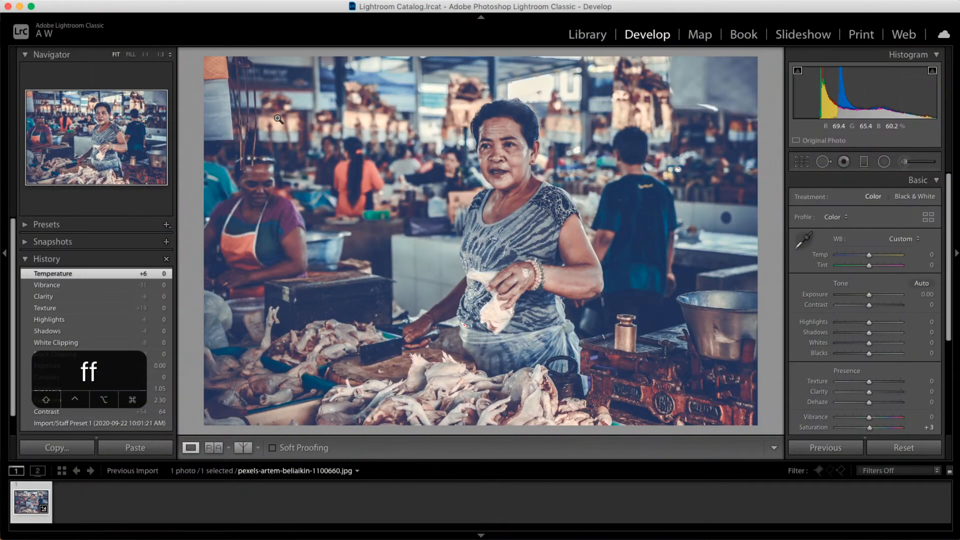
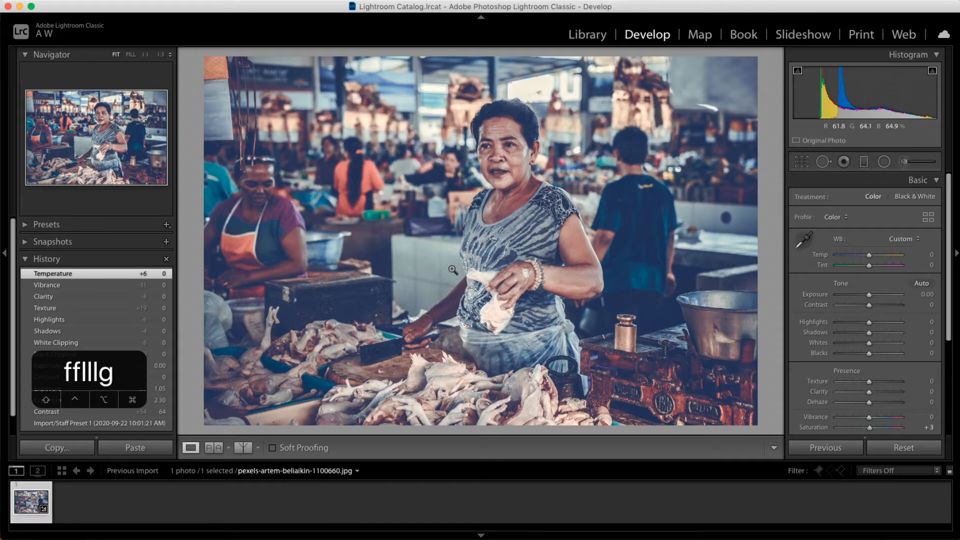
- Compare the photo in the Library loupe view and the Develop module, finishing in the Library
key("e")
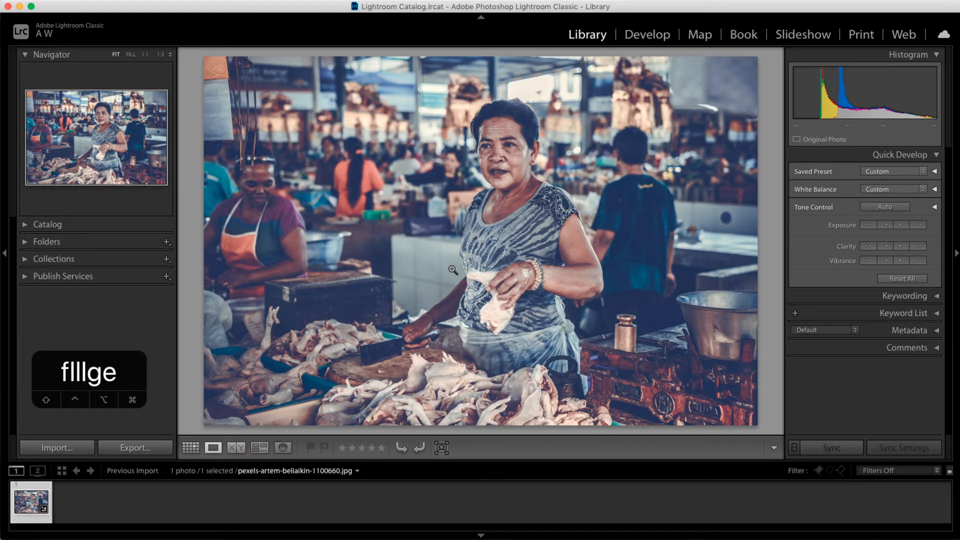
key("e")
key("e")
key("e")
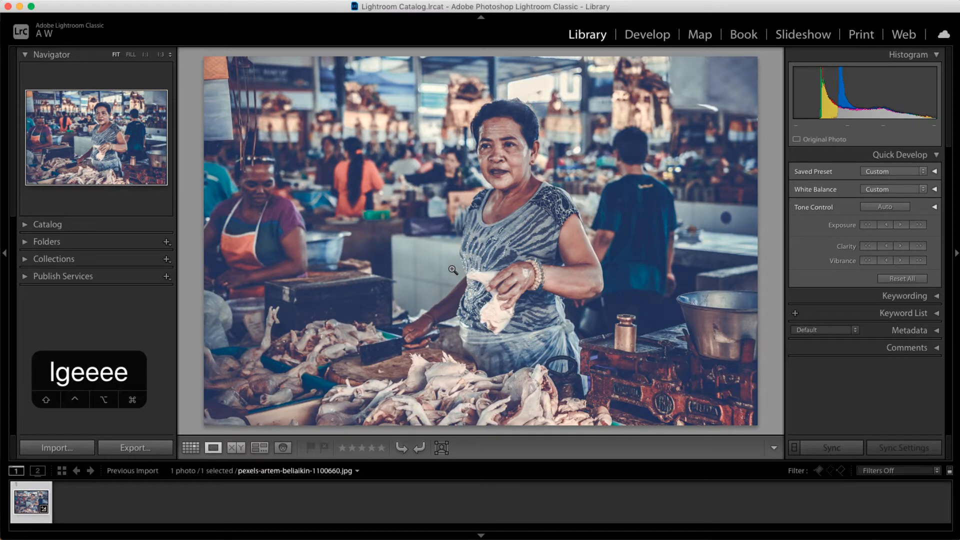
left_click(654, 36)
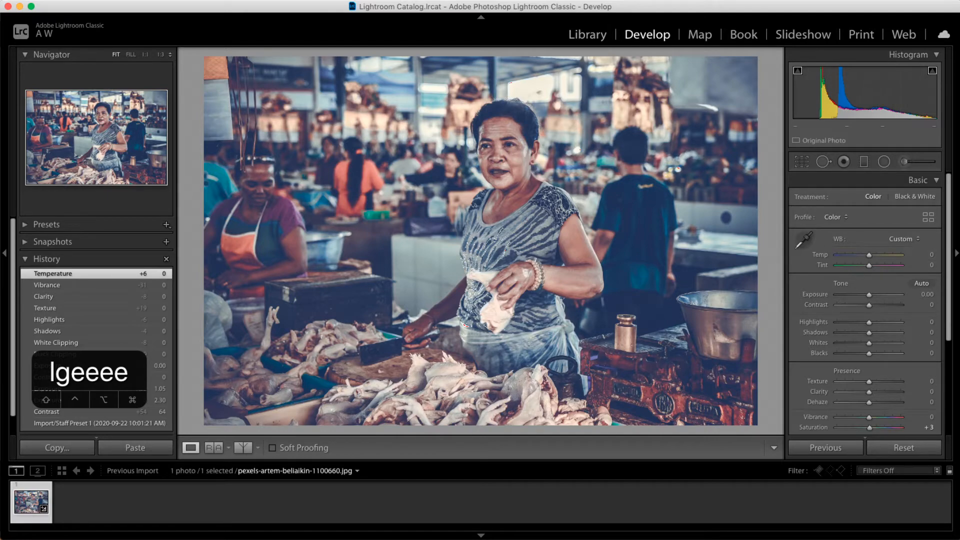
left_click(603, 36)
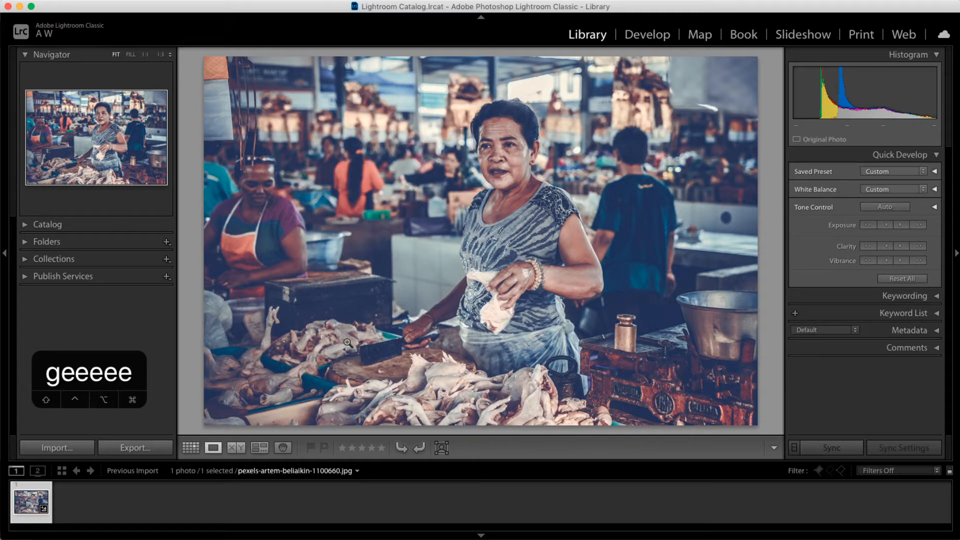
- Look through the Quick Develop section and its saved presets without applying one
left_click(924, 172)
left_click(885, 173)
key("e")
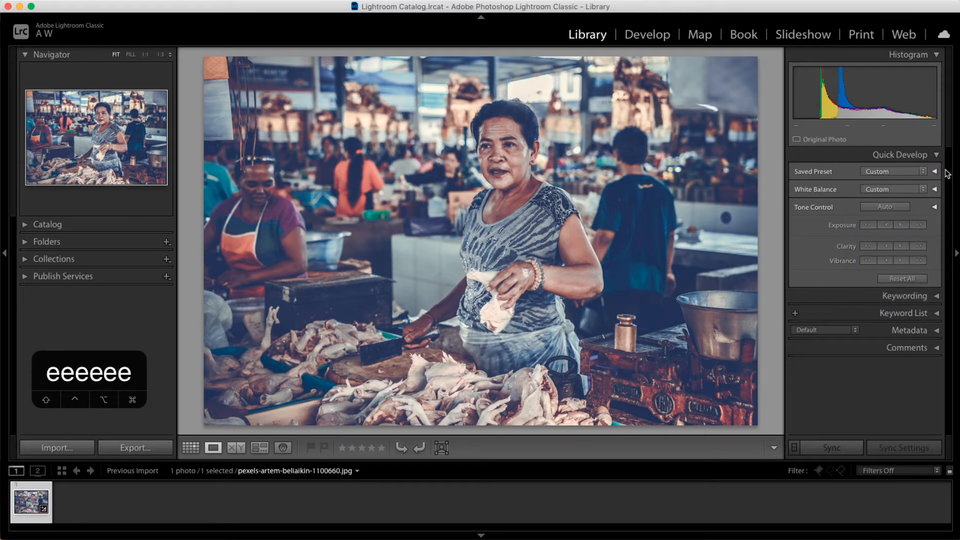
left_click(937, 155)
left_click(937, 155)
left_click(924, 172)
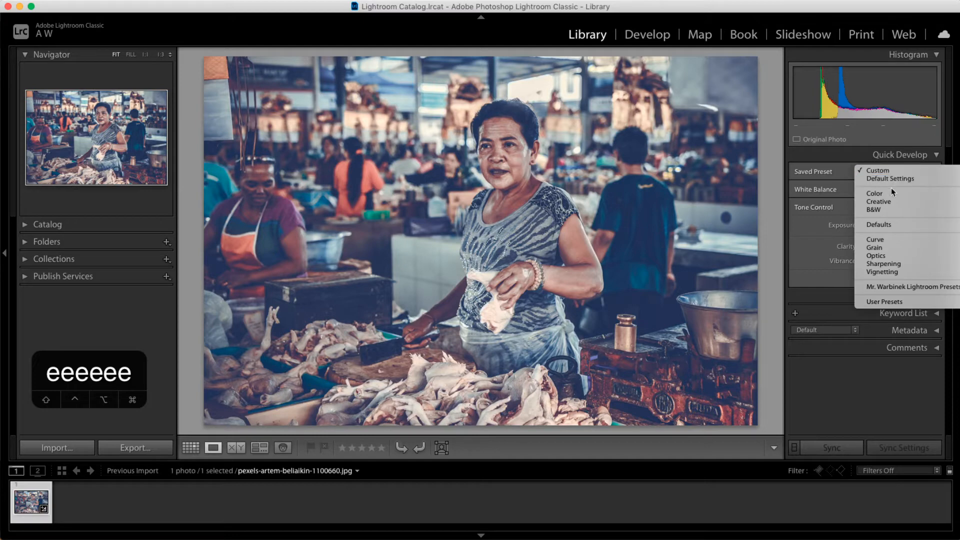
left_click(609, 177)
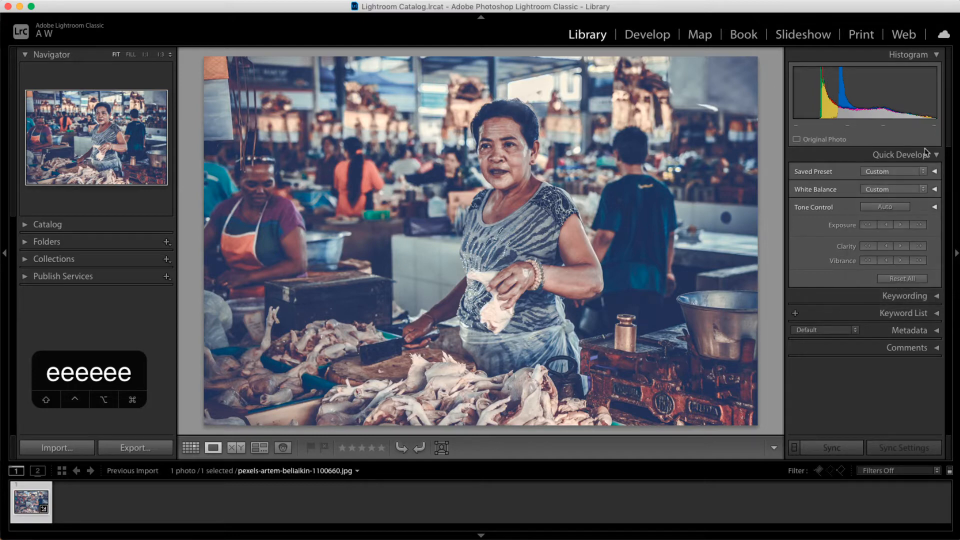
- Try the Color presets Natural and Bright on the photo from Quick Develop
left_click(923, 171)
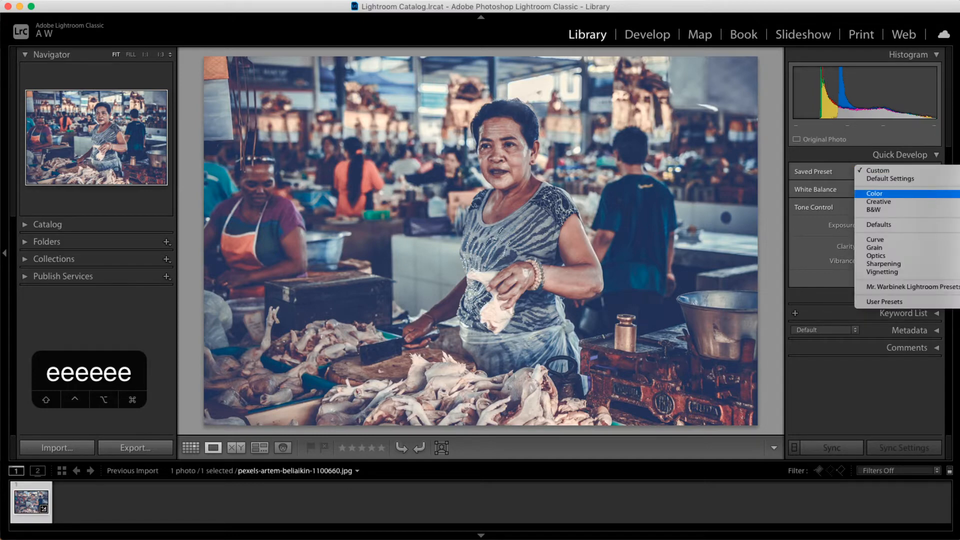
left_click(959, 210)
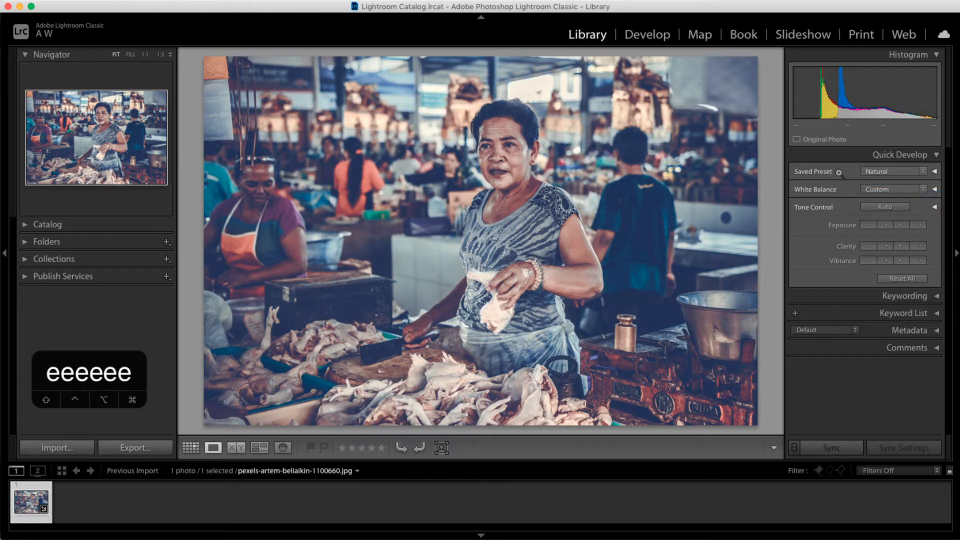
left_click(907, 175)
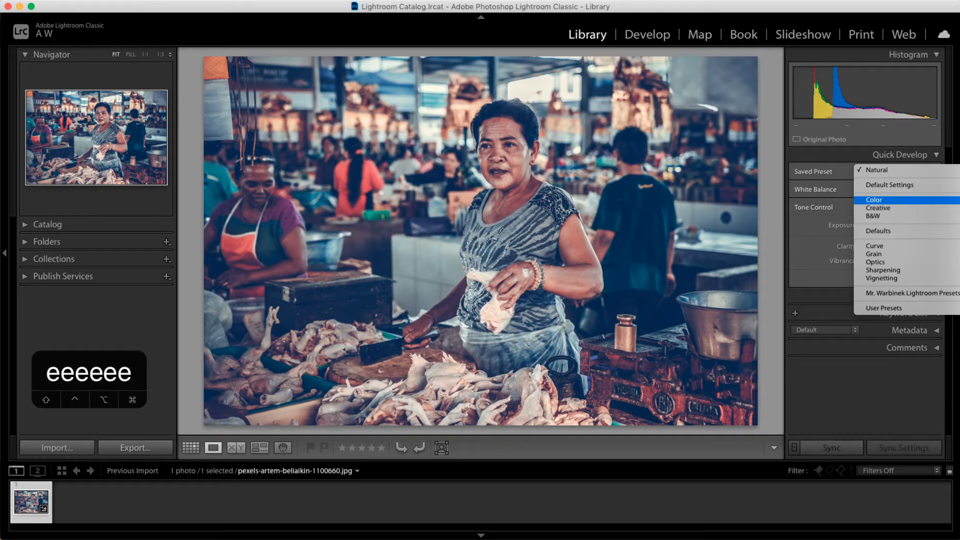
left_click(959, 208)
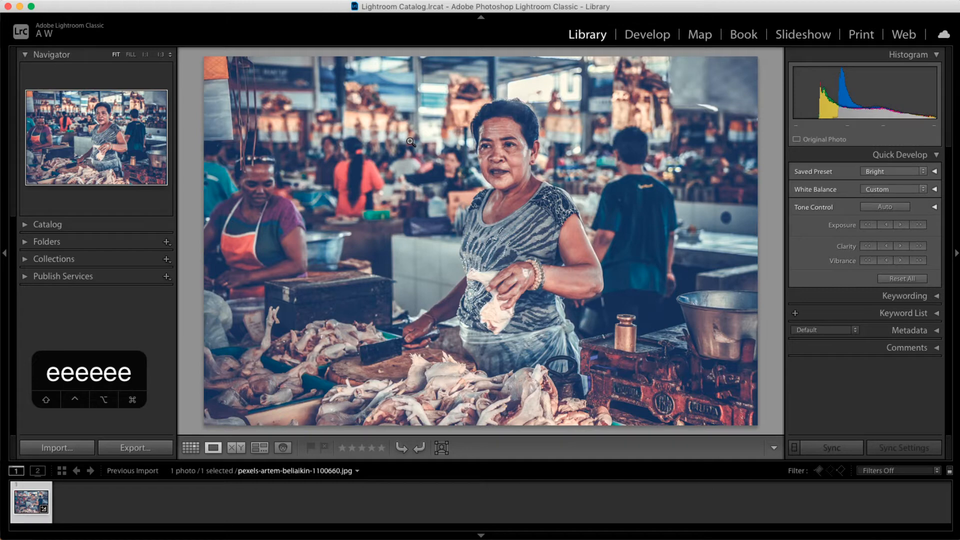
- Undo the Bright and Natural presets and go back to the Develop module
key("super+z")
key("super+z")
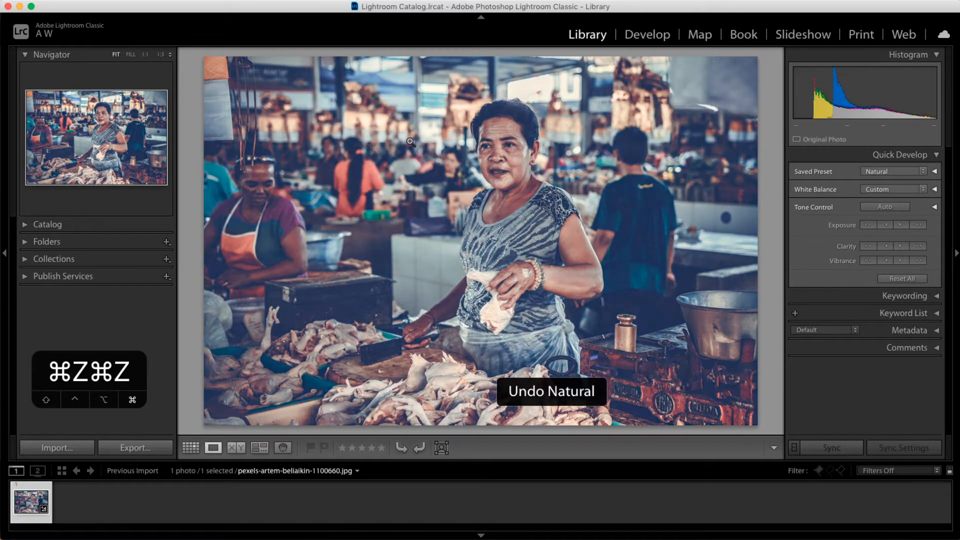
key("super+z")
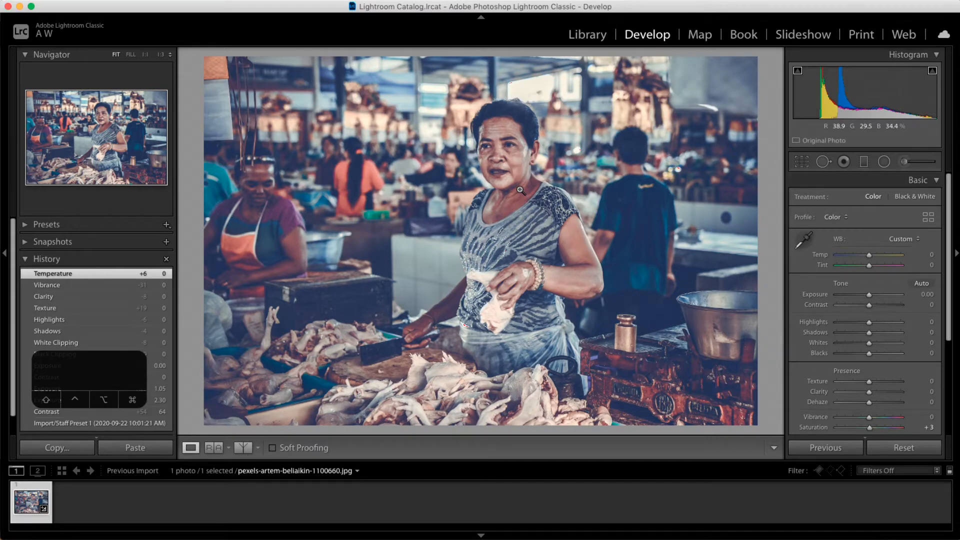
- View the photo with the side panels hidden and the lights dimmed, and restore the full Develop workspace
key("Tab")
key("Tab")
key("Tab")
key("l")
key("l")
key("l")
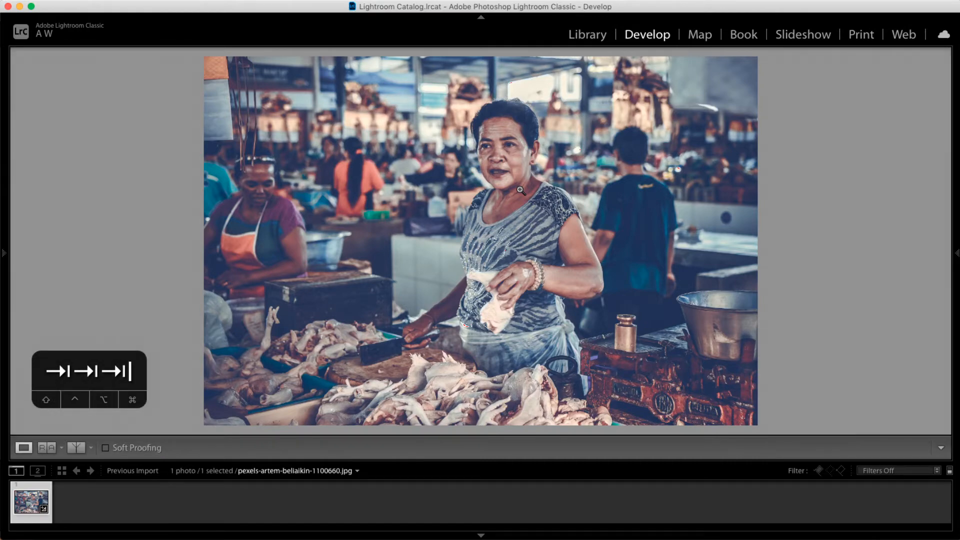
key("Tab")
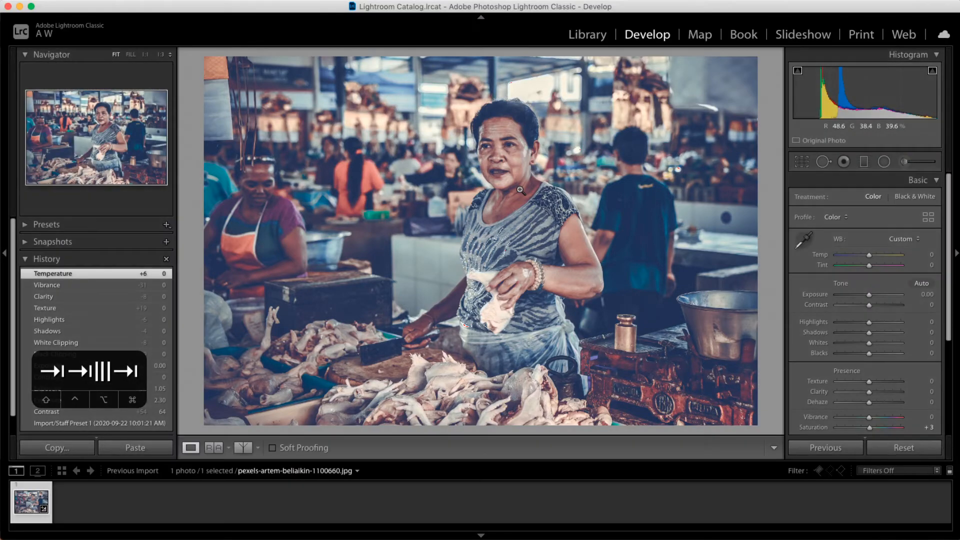
key("Tab")
key("Tab")
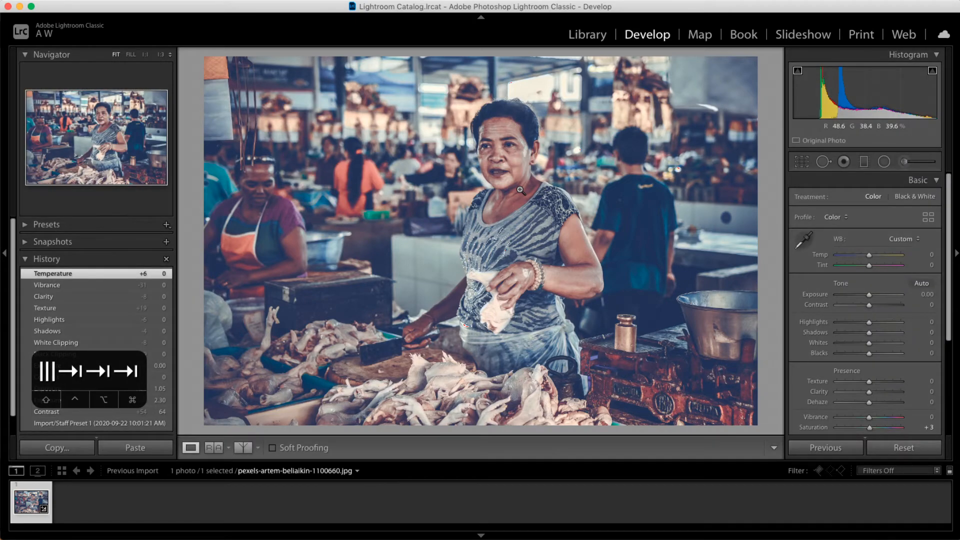
- Hide and show the toolbar below the photo several times, leaving it shown
key("t")
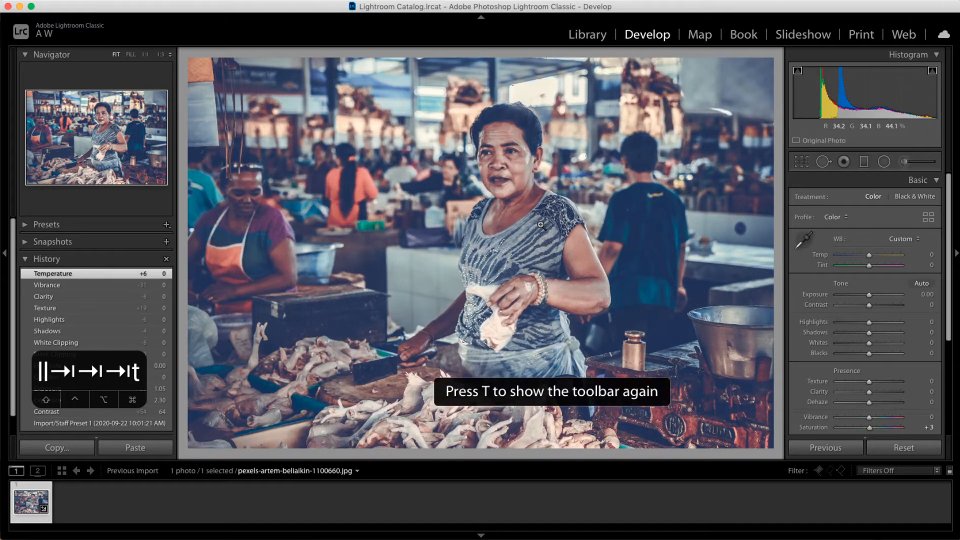
key("t")
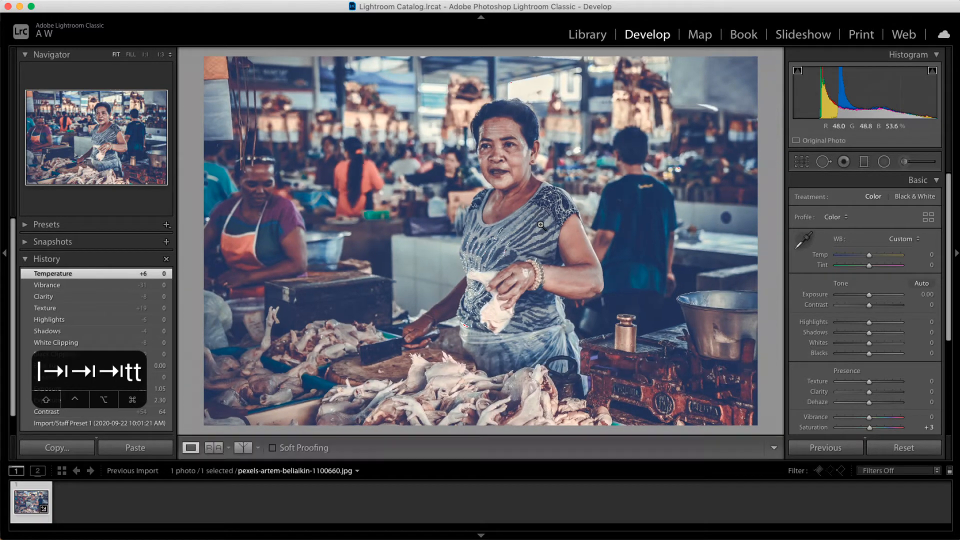
key("t")
key("t")
key("t")
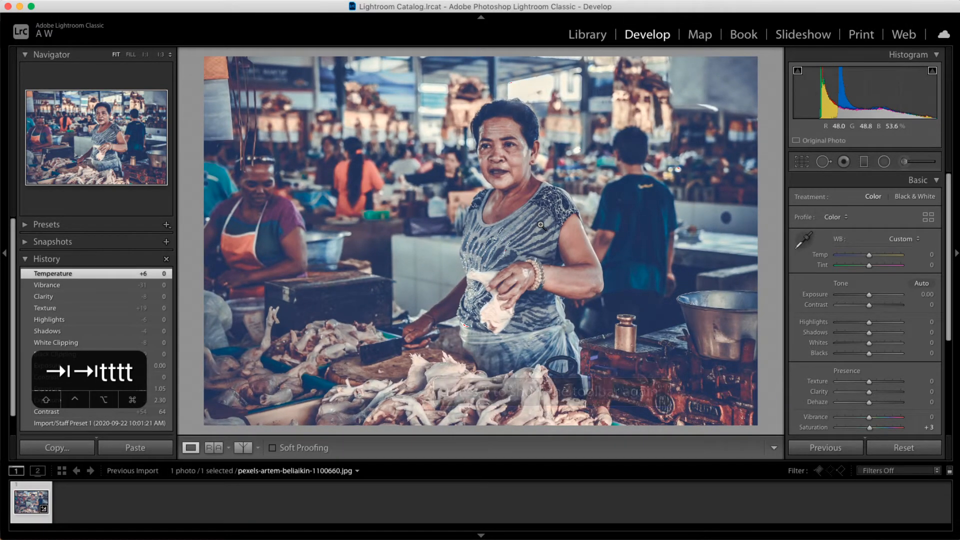
key("t")
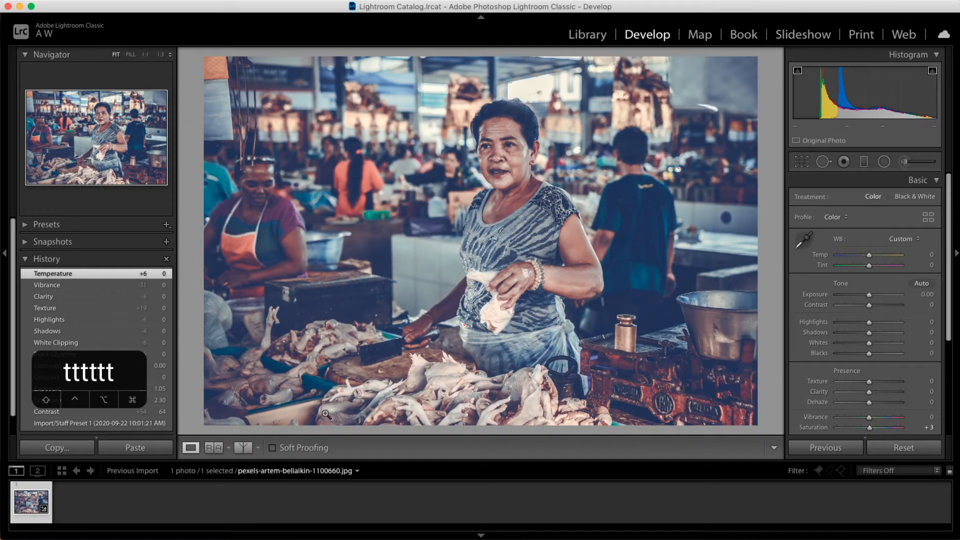
key("t")
key("t")
key("t")
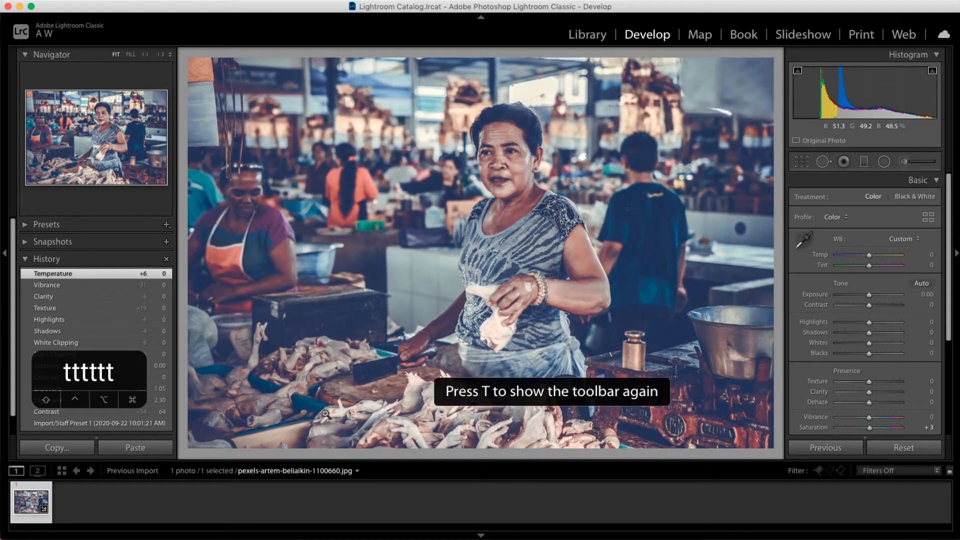
key("t")
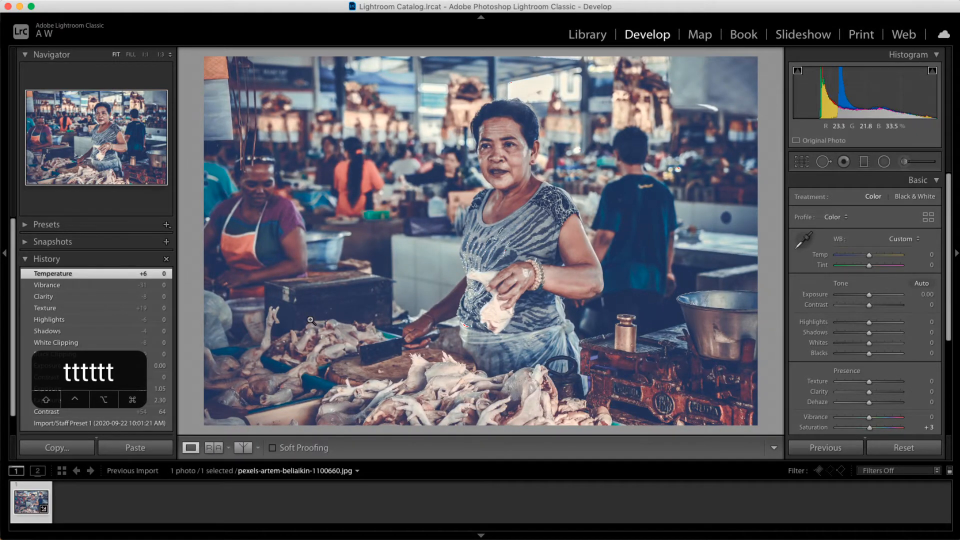
key("t")
key("t")
- Cycle through the photo's info overlays showing file name, date and dimensions, and turn the overlay off
key("i")
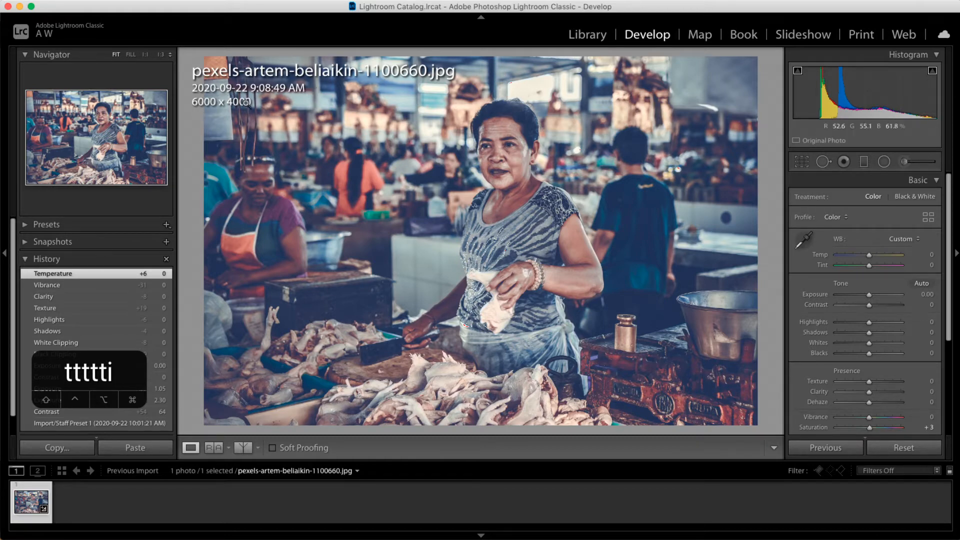
key("i")
key("i")
key("i")
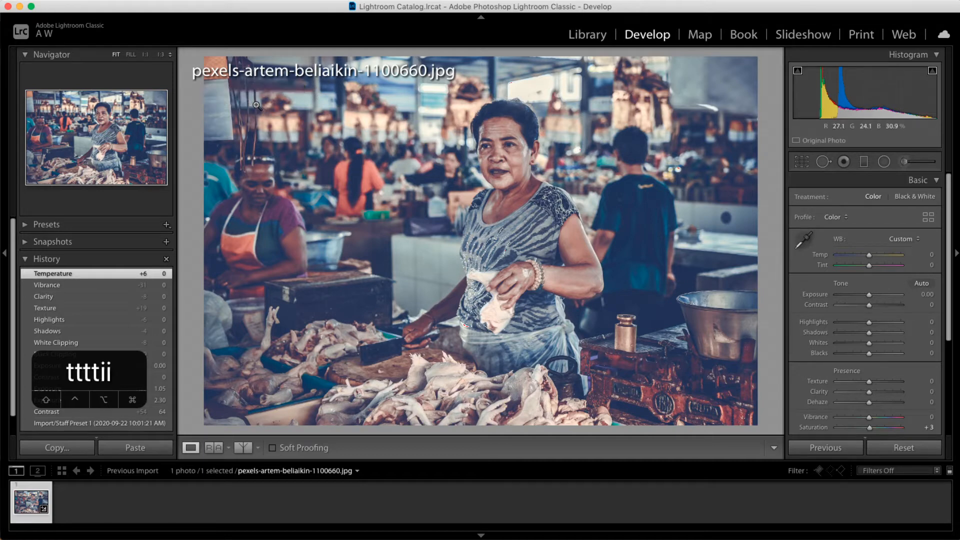
key("i")
key("i")
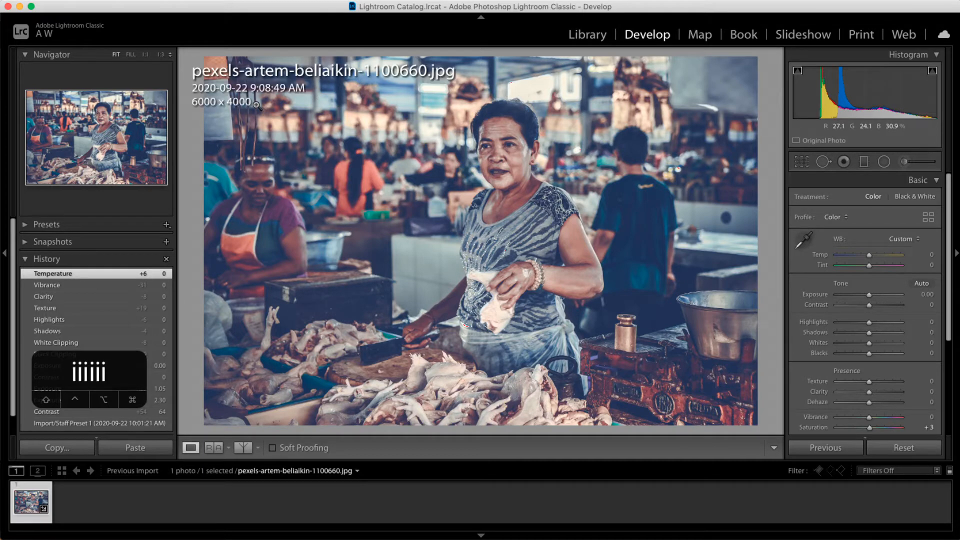
key("i")
key("i")
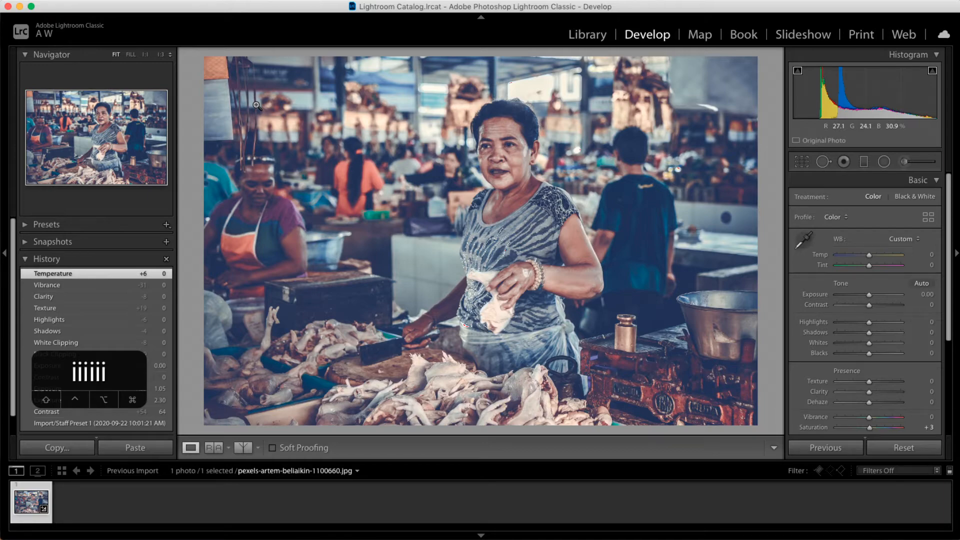
- Inspect the photo at larger zoom levels and return it to the Fit view
key("super+equal")
key("super+equal")
key("super+equal")
key("super+minus")
key("super+minus")
key("super+minus")
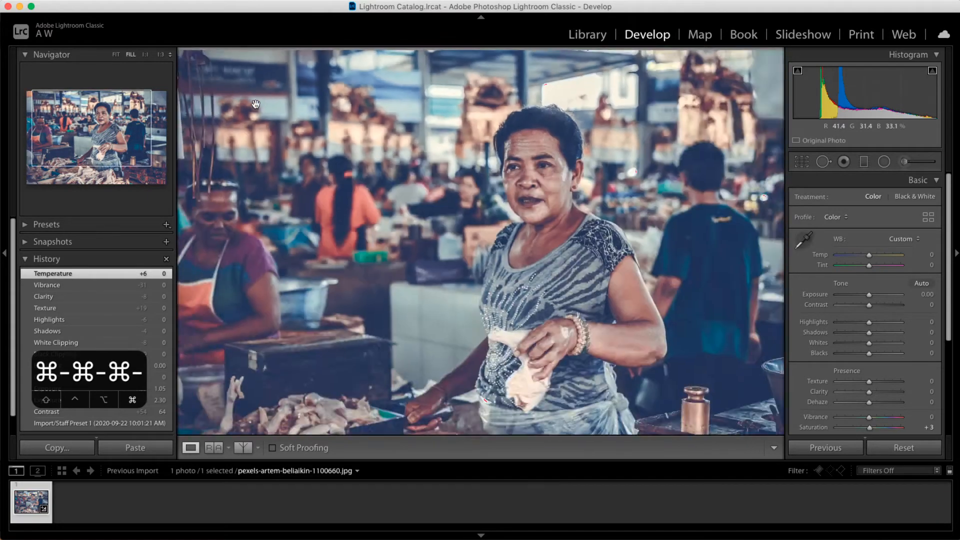
key("super+minus")
key("super+equal")
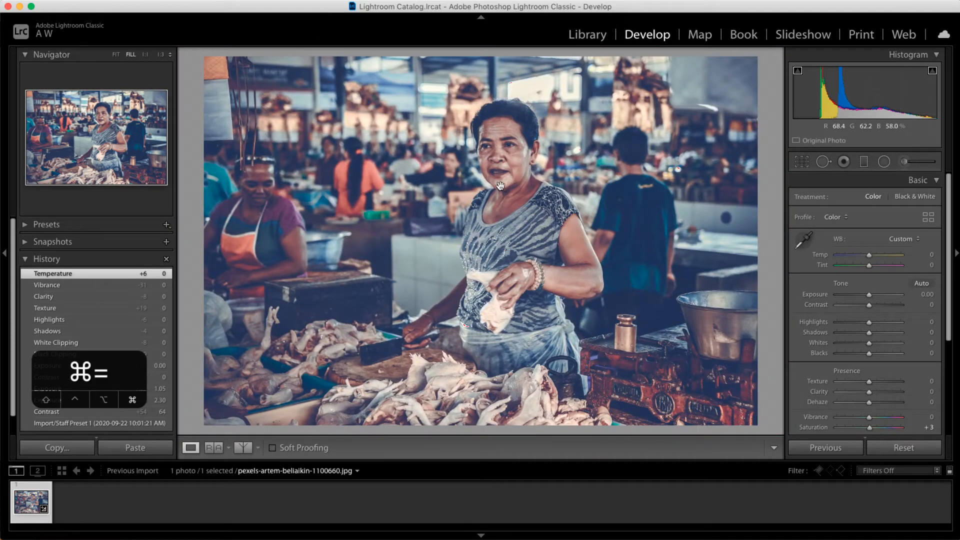
key("super+equal")
key("super+equal")
key("super+minus")
key("super+minus")
key("super+minus")
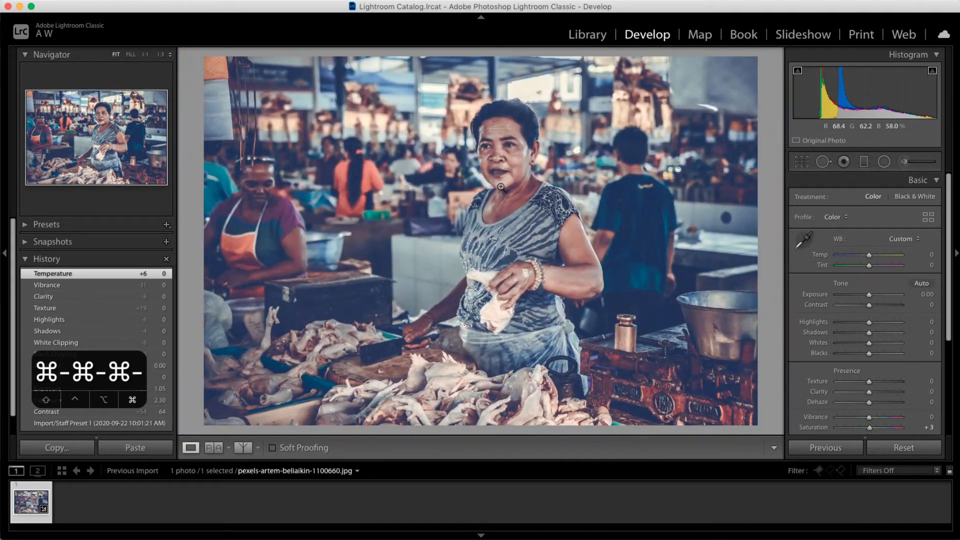
key("super+equal")
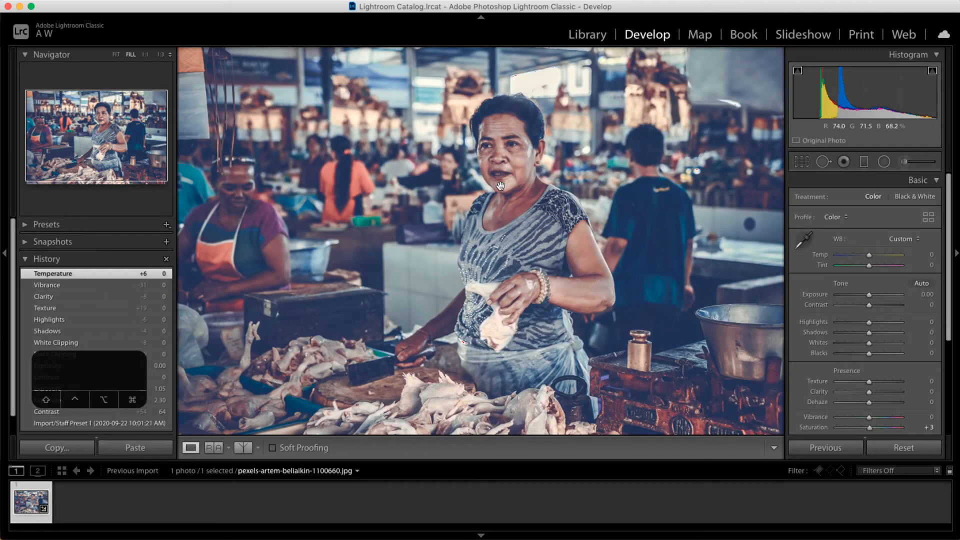
key("super+equal")
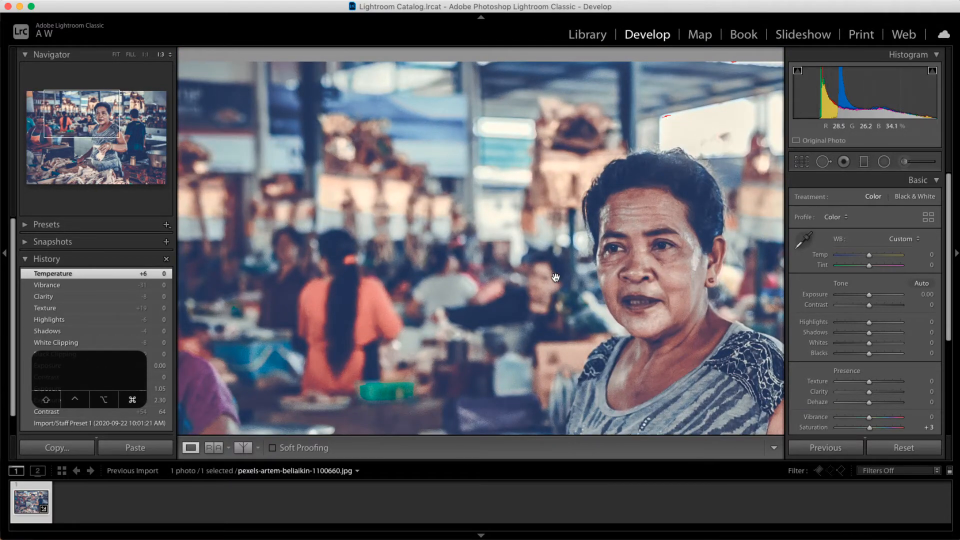
key("super+minus")
key("super+minus")
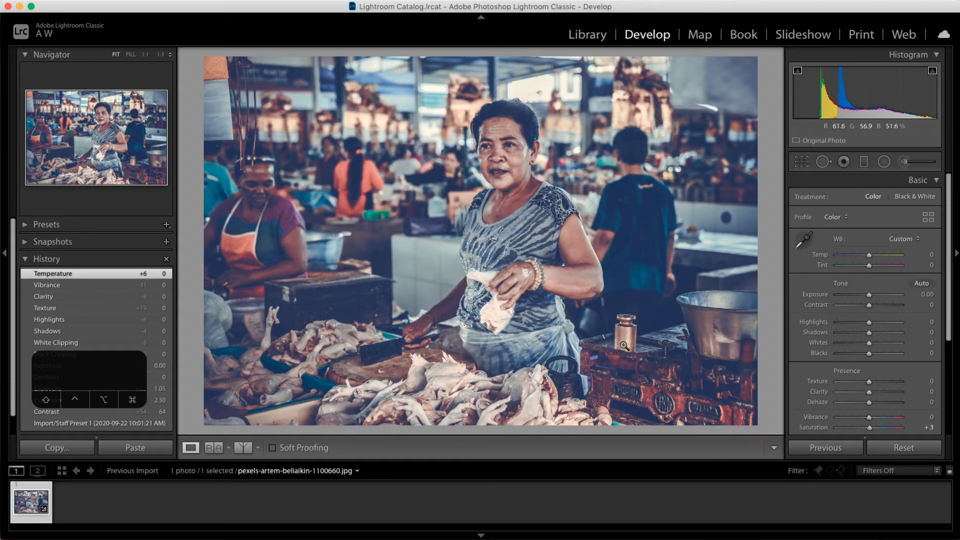
- Inspect the photo by zooming in and out between larger magnifications and the Fit view, finishing at Fit
key("super+equal")
key("super+equal")
key("super+equal")
key("super+minus")
key("super+minus")
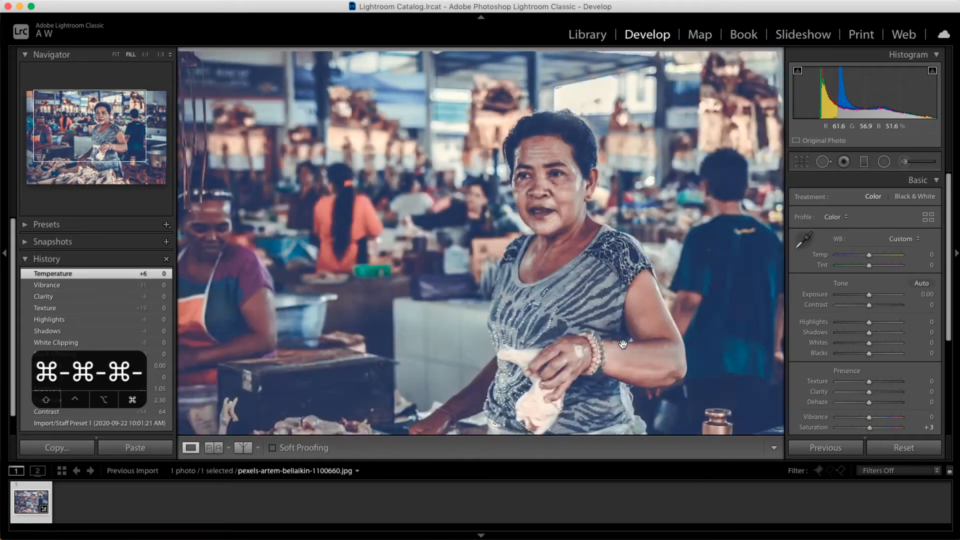
key("super+minus")
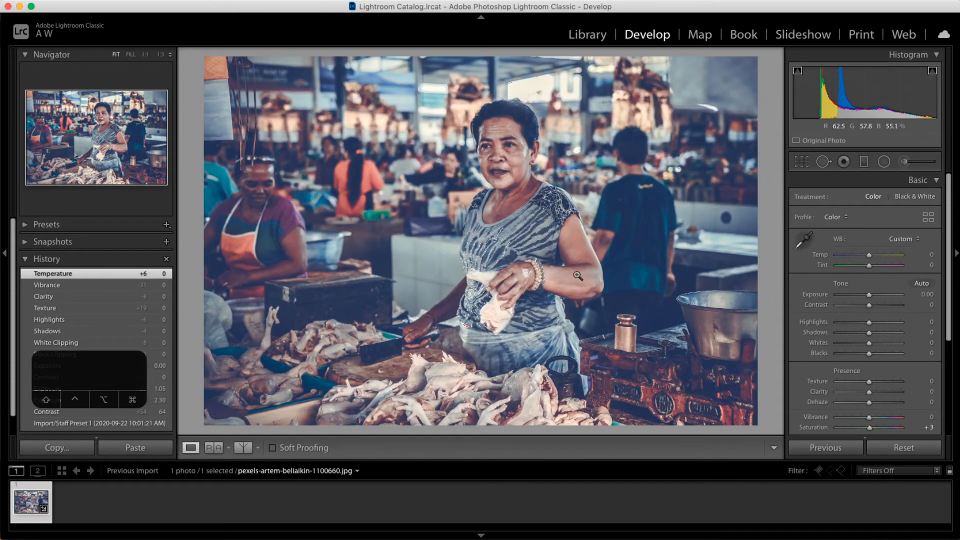
key("super+equal")
key("super+equal")
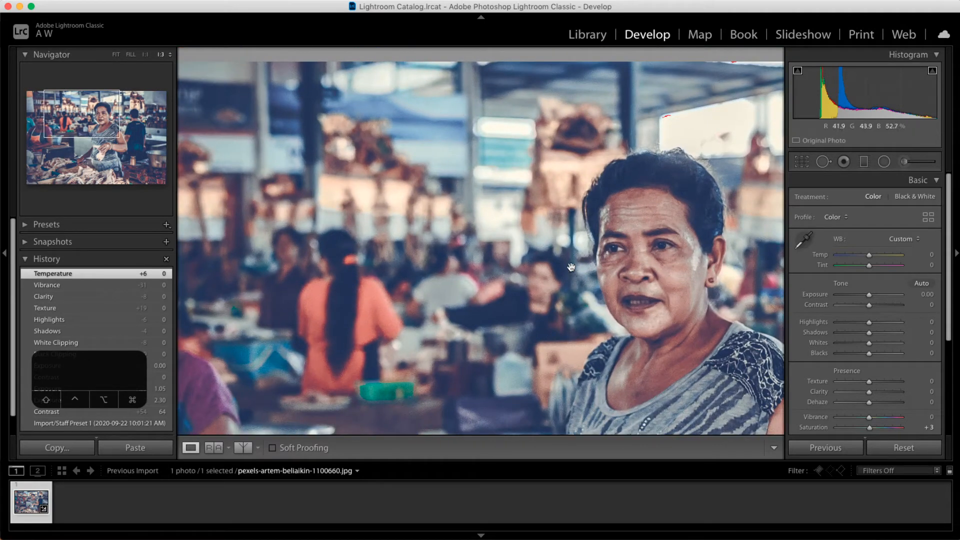
key("super+minus")
key("super+minus")
key("super+minus")
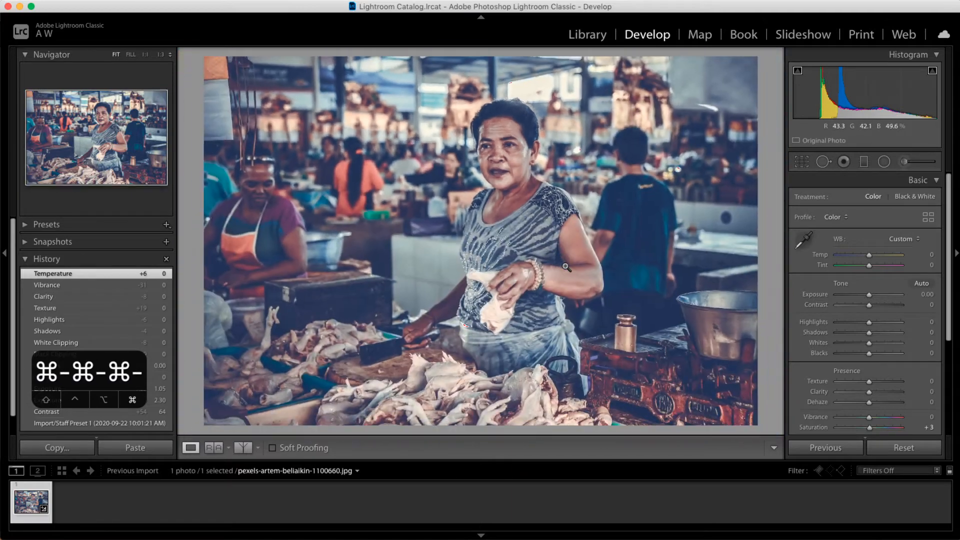
- Zoom in closely on the photo and reposition the view around the woman's face and upper body
key("super+equal")
key("super+equal")
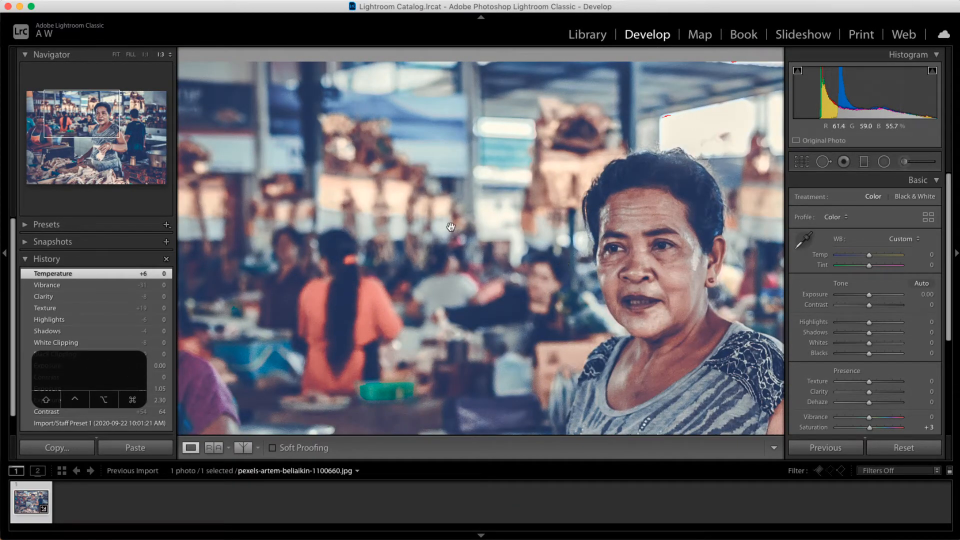
left_click_drag(445, 211, 356, 137)
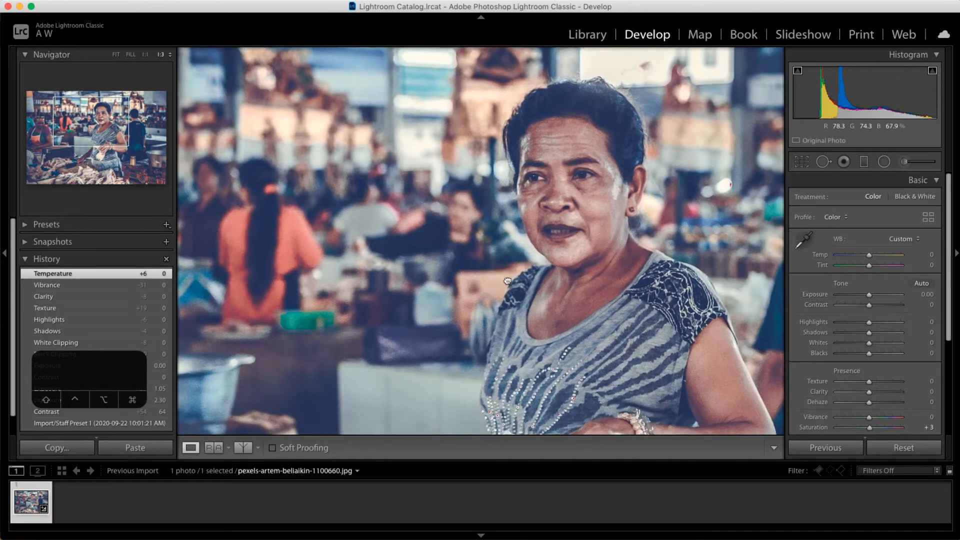
left_click_drag(489, 298, 530, 293)
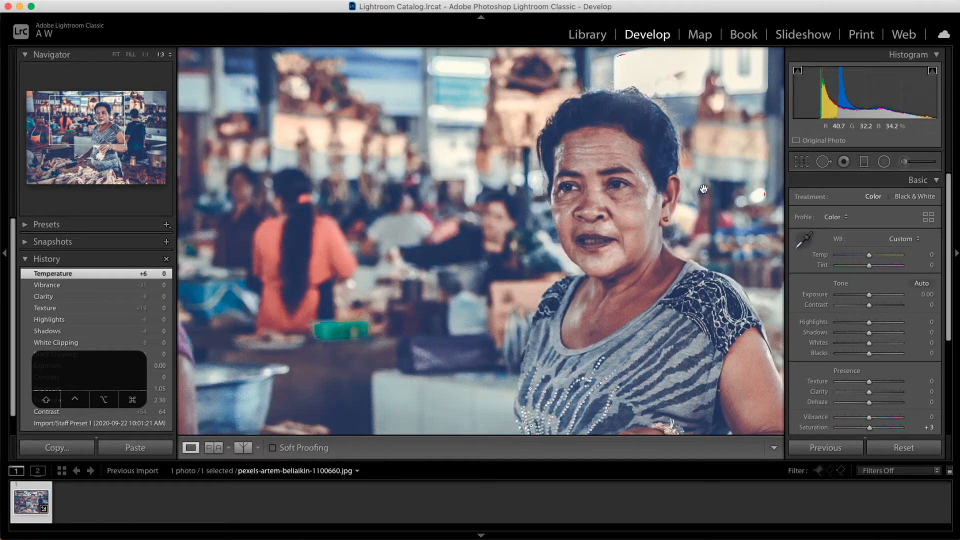
- Paint a short curved Spot Removal stroke in Clone mode over the blurred background beside the woman, and undo it
left_click(822, 163)
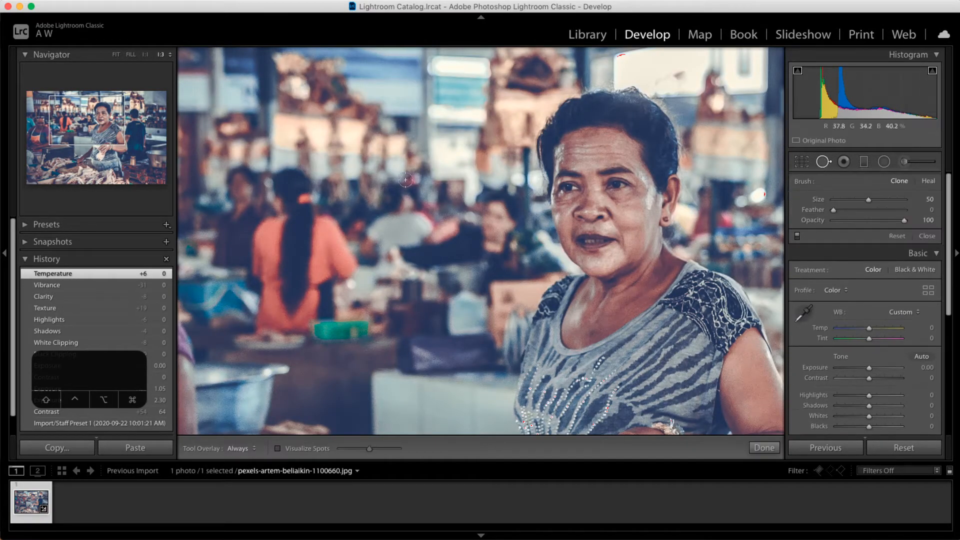
left_click_drag(469, 185, 425, 206)
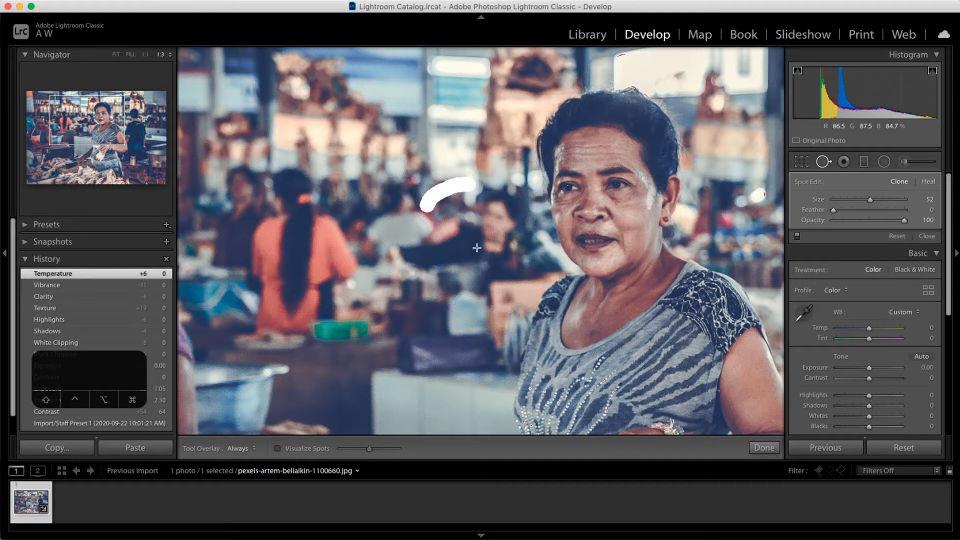
key("super+z")
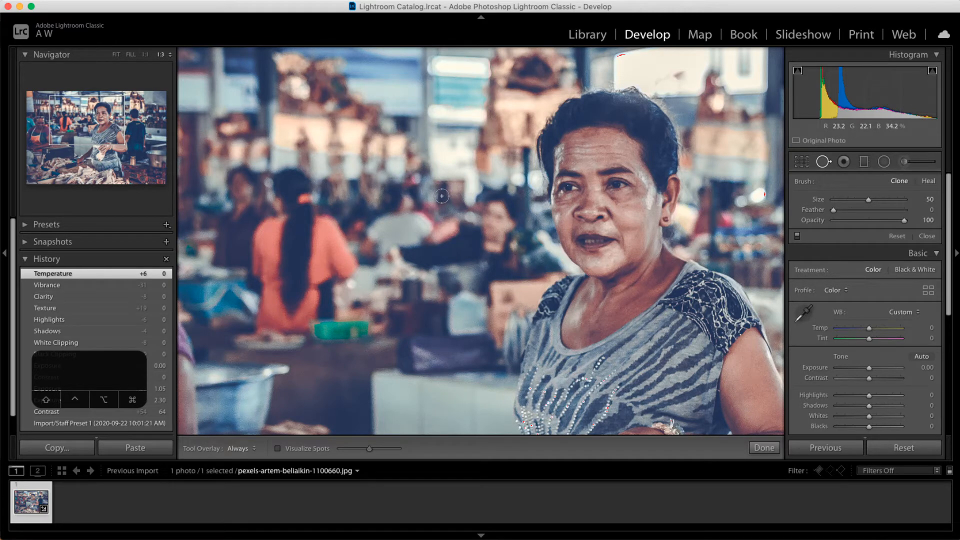
- Pan around the zoomed-in photo with the temporary Hand tool while Spot Removal stays active
key("space")
left_click_drag(527, 258, 462, 125)
left_click_drag(448, 250, 566, 108)
left_click_drag(406, 105, 460, 249)
left_click_drag(538, 175, 486, 315)
left_click_drag(579, 211, 450, 263)
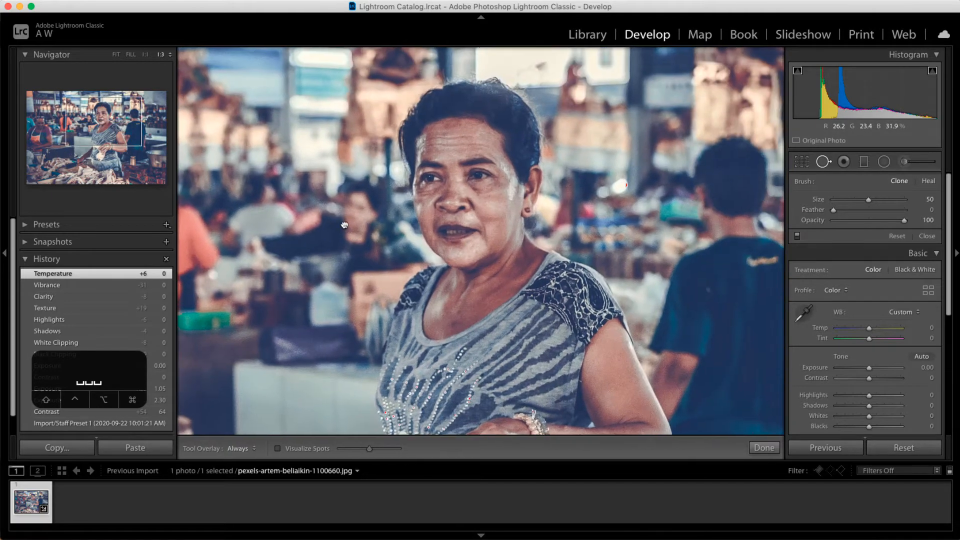
left_click_drag(345, 225, 517, 175)
left_click_drag(613, 204, 332, 246)
left_click_drag(283, 228, 523, 266)
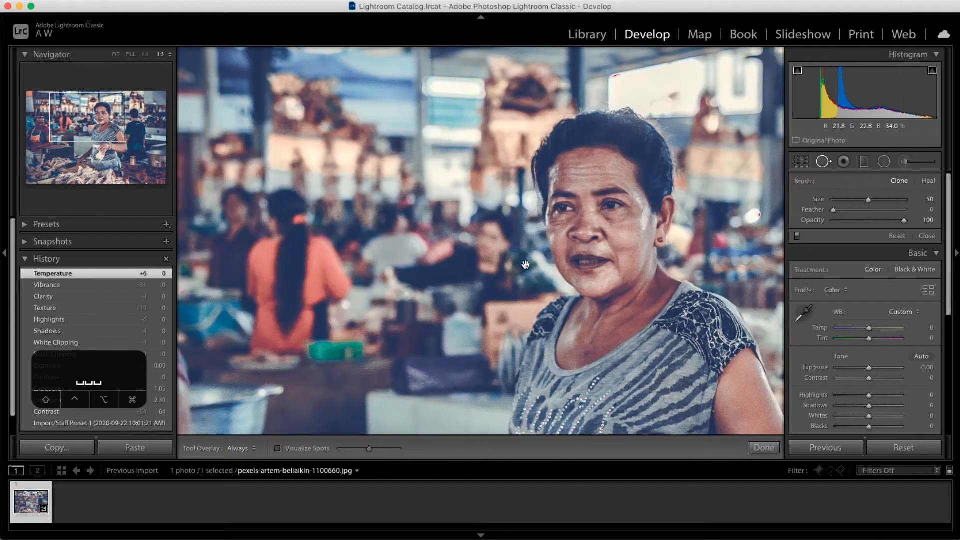
- Close and reopen the Spot Removal tool several times, leaving it closed
left_click(832, 158)
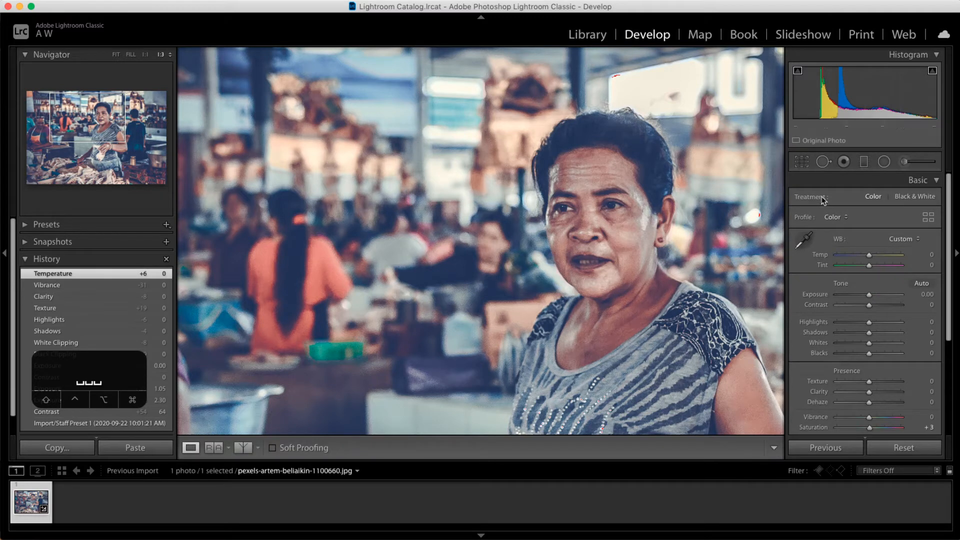
left_click(823, 162)
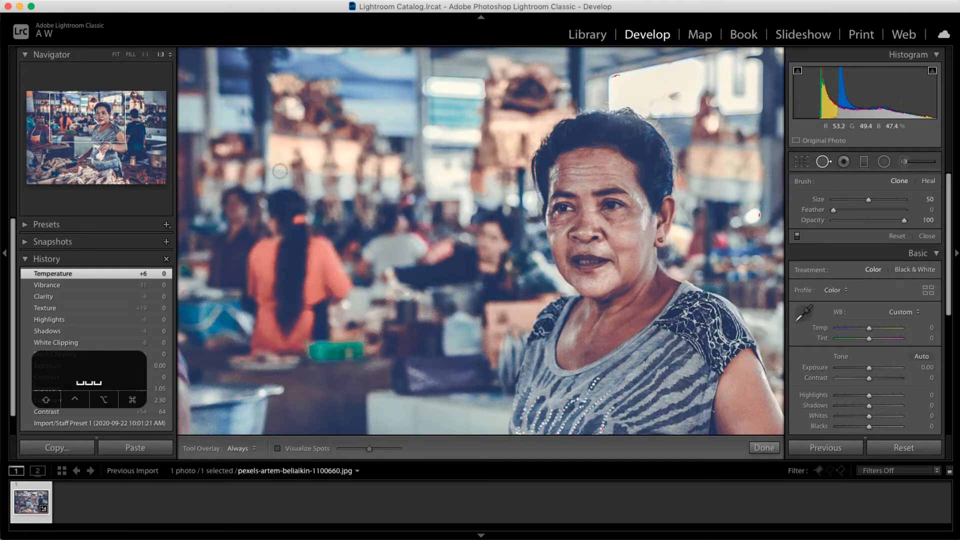
key("Escape")
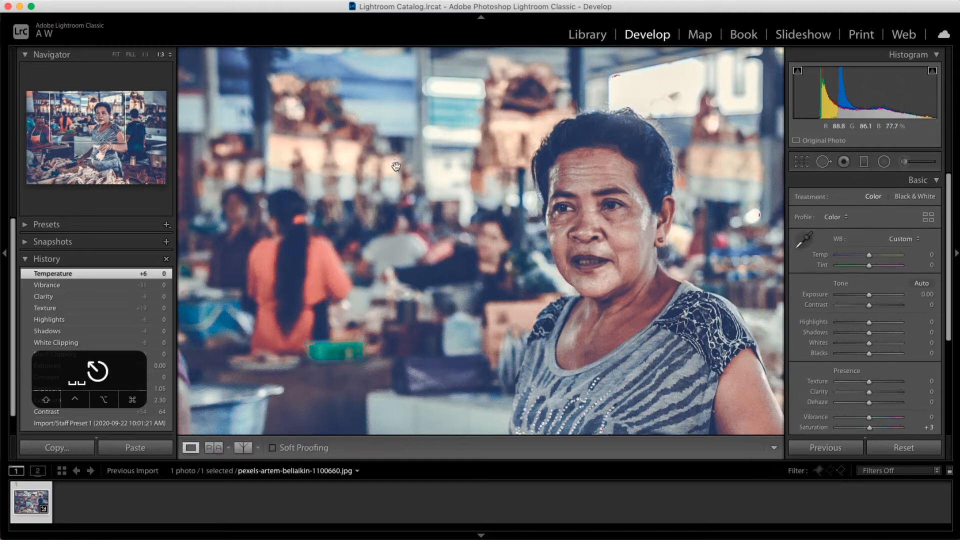
left_click(824, 162)
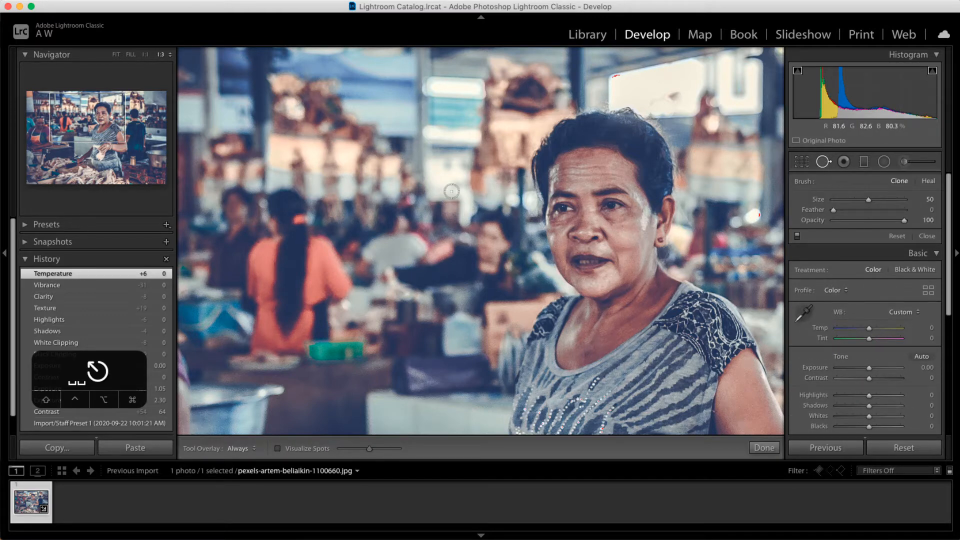
key("Escape")
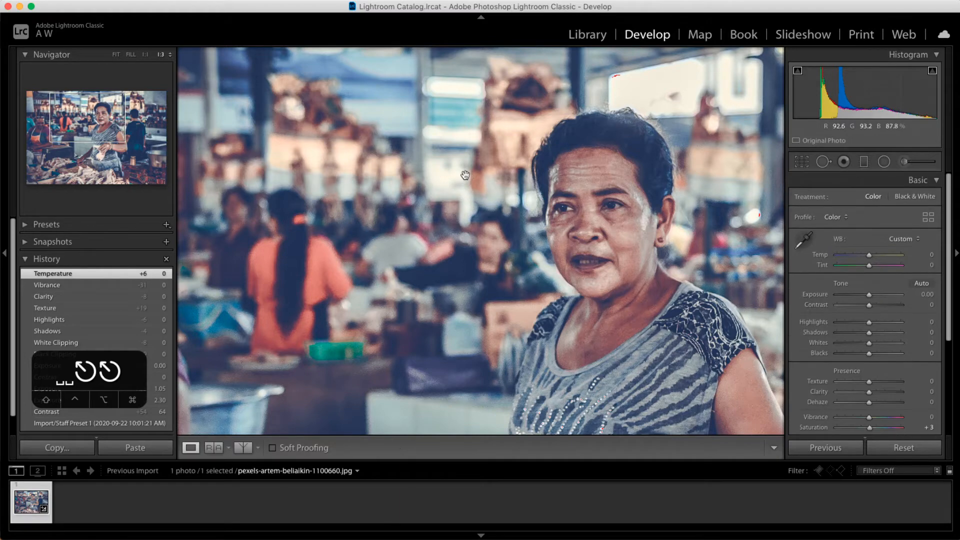
- Open the Radial Filter for a new mask, exit it without masking, and return the photo to the Fit view
left_click_drag(562, 238, 523, 257)
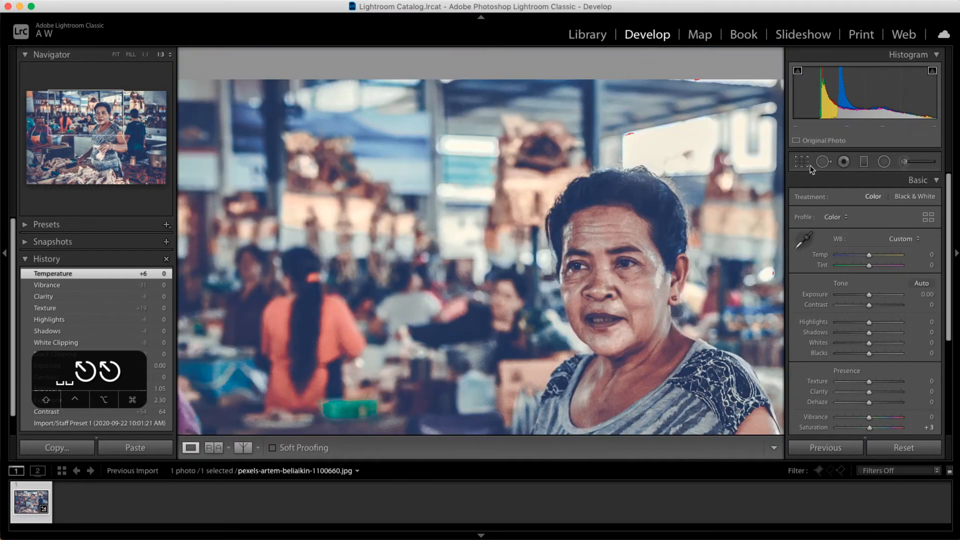
left_click(885, 162)
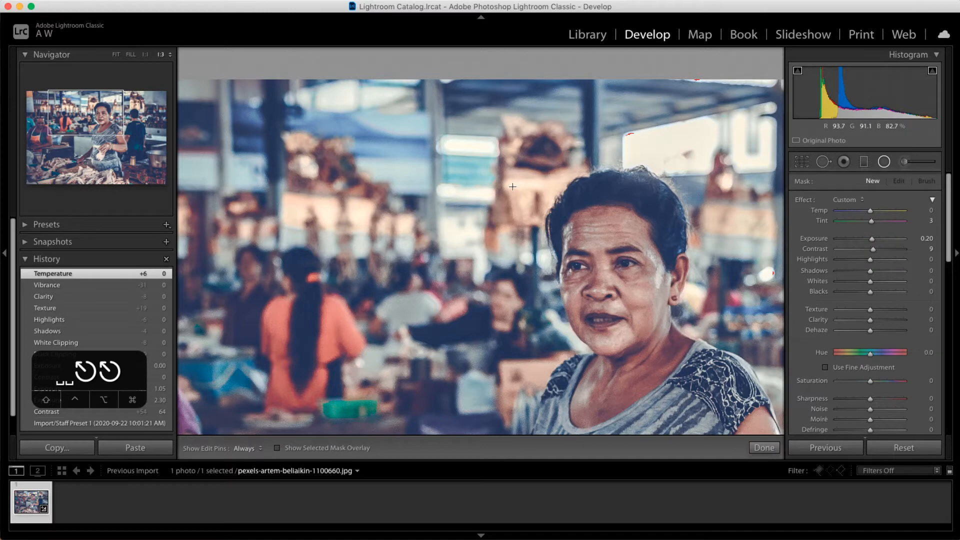
key("Escape")
key("super+minus")
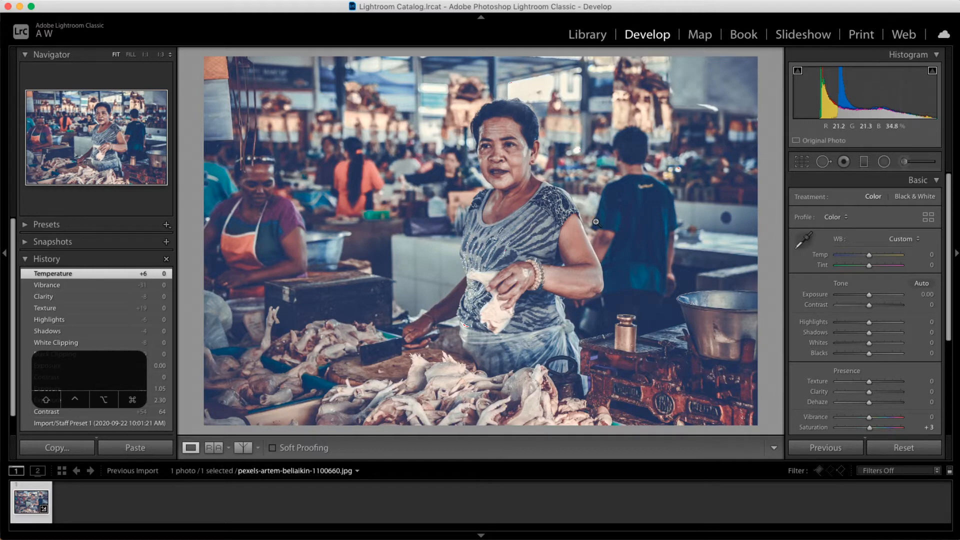
- Switch the photo's info overlays on and off, leaving the file name, date and dimensions overlay shown
key("i")
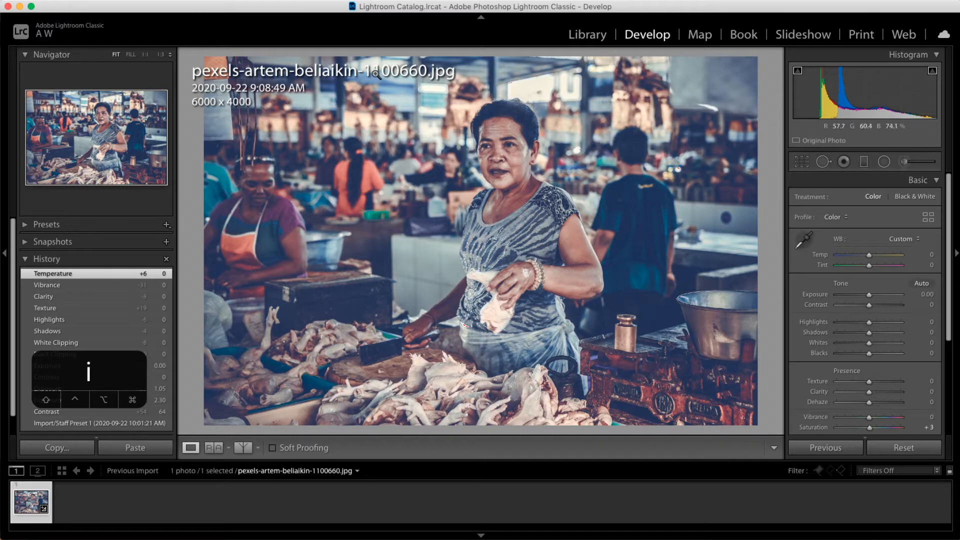
key("i")
key("i")
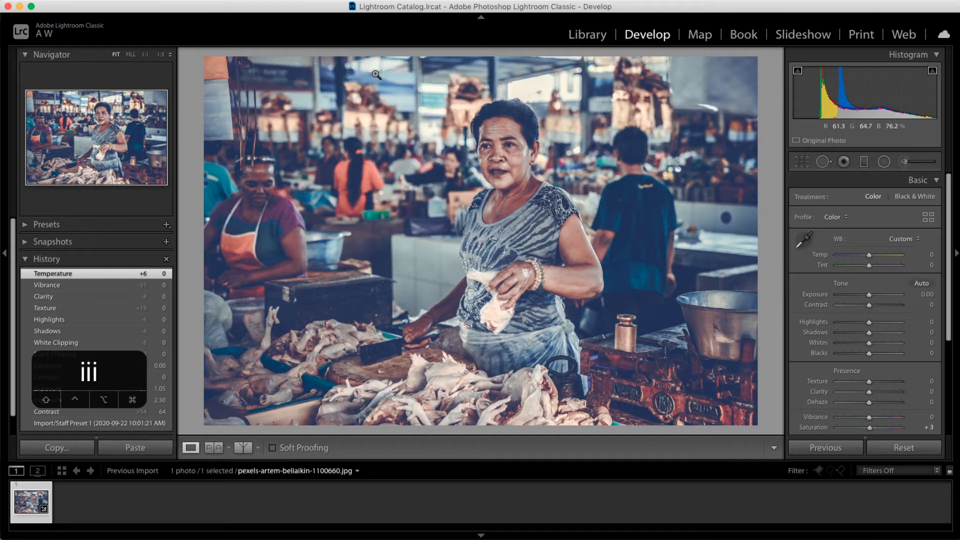
key("i")
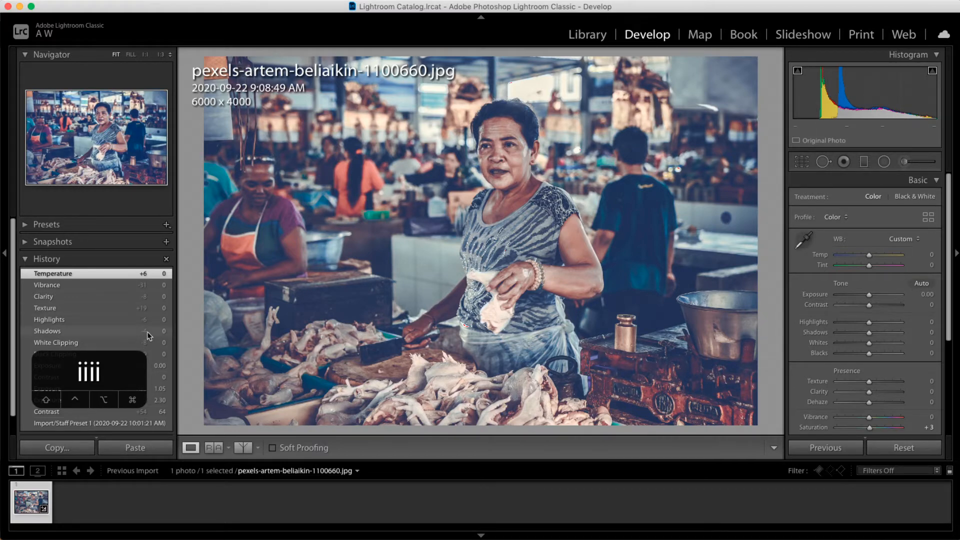
- Switch to Finder to check the photo's source file in the Vibrance and Color folder, return to Lightroom Classic, and turn off the info overlay
left_click(49, 539)
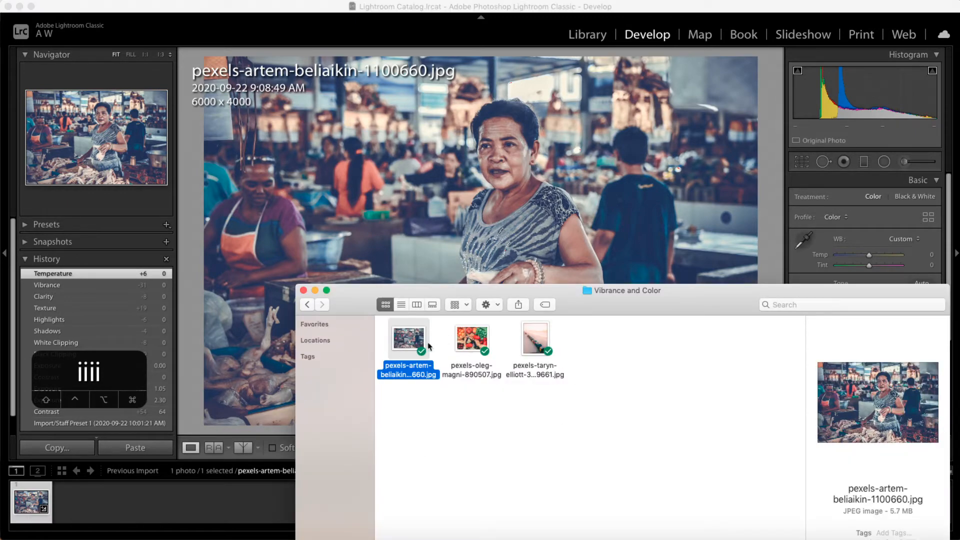
left_click(424, 173)
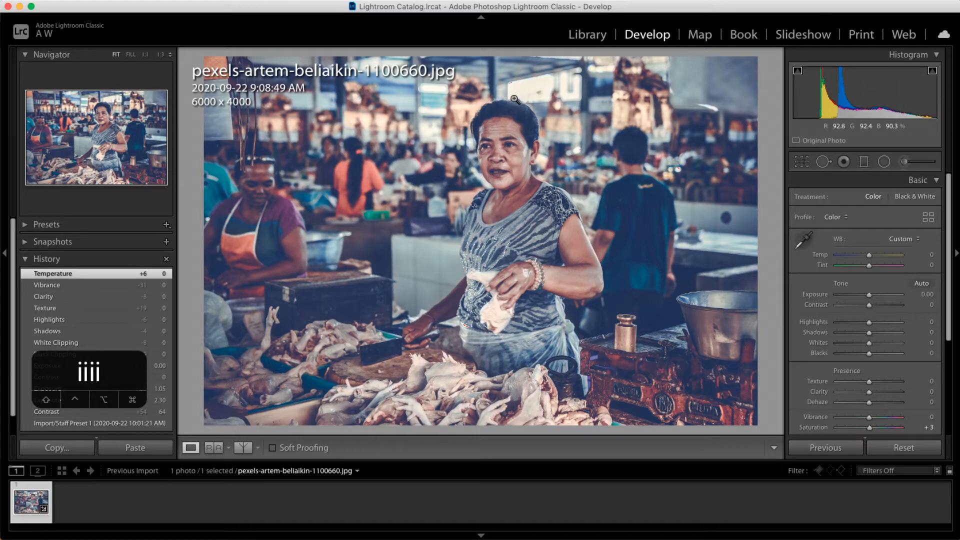
key("i")
key("i")
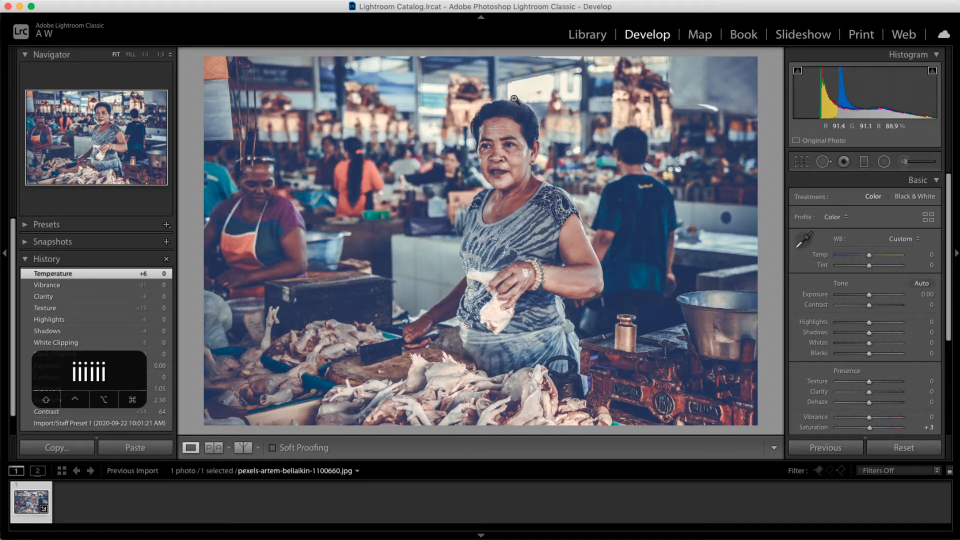
- View the options for editing the photo in Adobe Photoshop 2020, and cancel without editing
key("super+e")
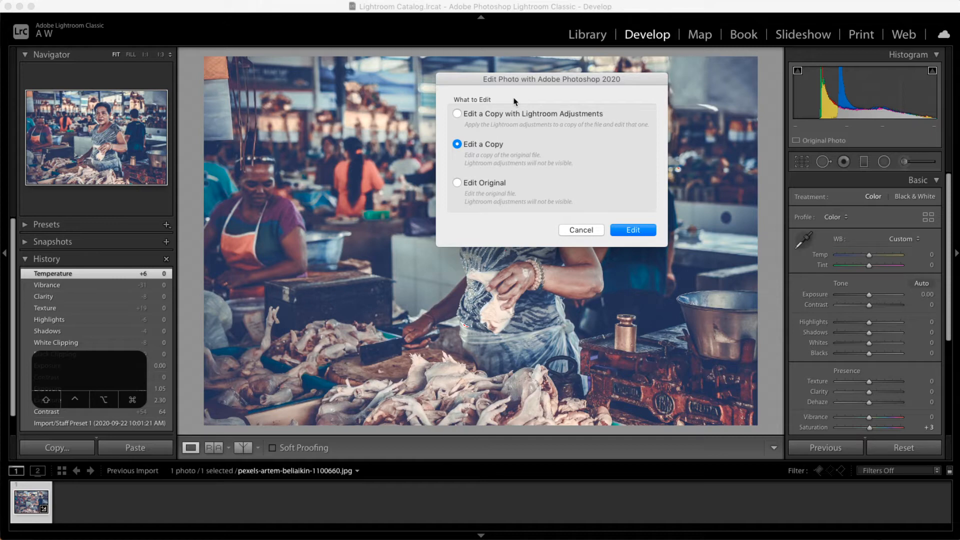
left_click_drag(537, 81, 484, 135)
left_click(543, 283)
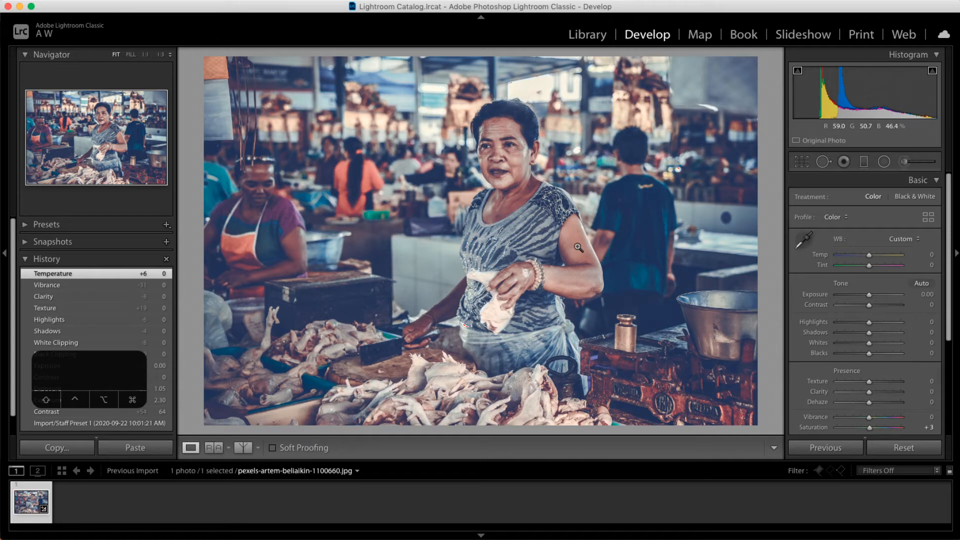
- Choose Edit Original for editing in Adobe Photoshop 2020, check the source file in Finder, and cancel the edit
key("super+e")
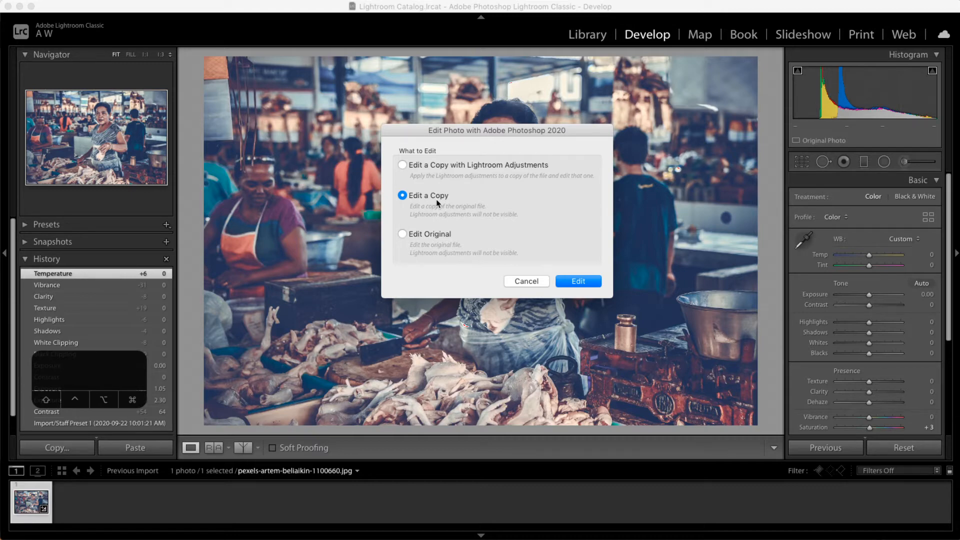
left_click(403, 236)
left_click(48, 539)
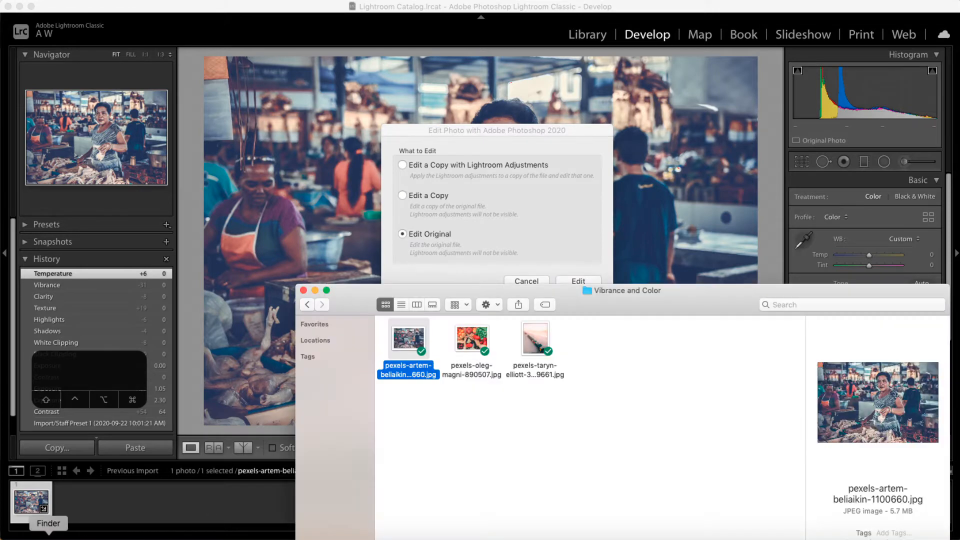
left_click(471, 136)
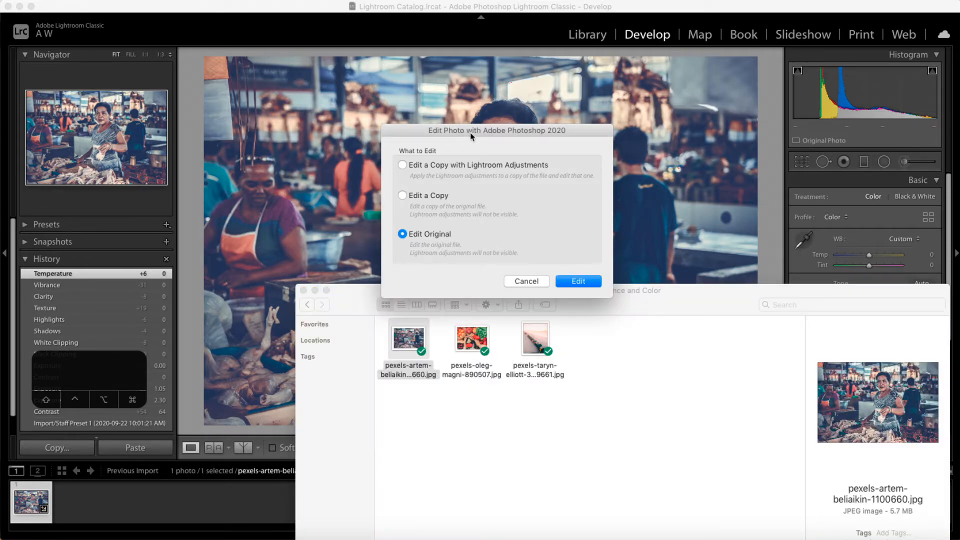
left_click_drag(472, 136, 619, 117)
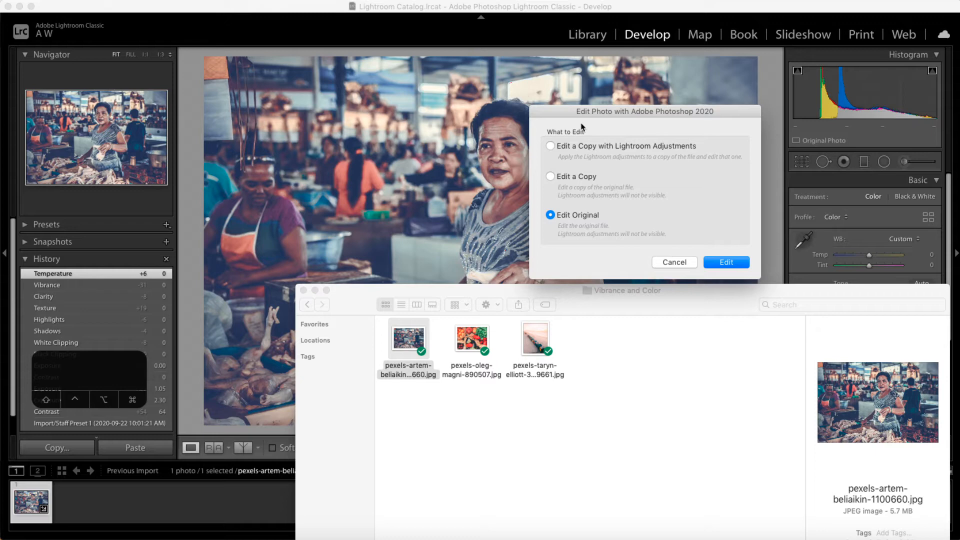
left_click_drag(604, 116, 518, 114)
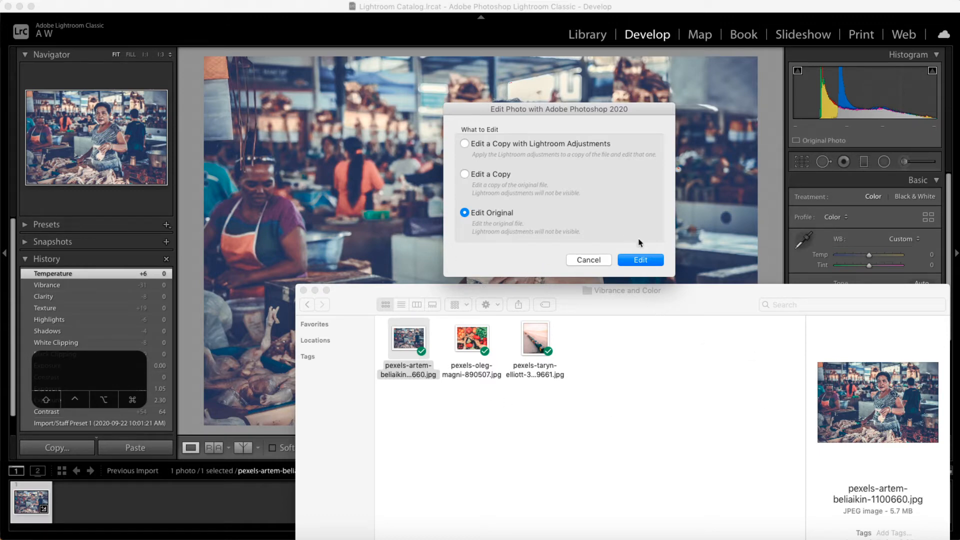
left_click(605, 264)
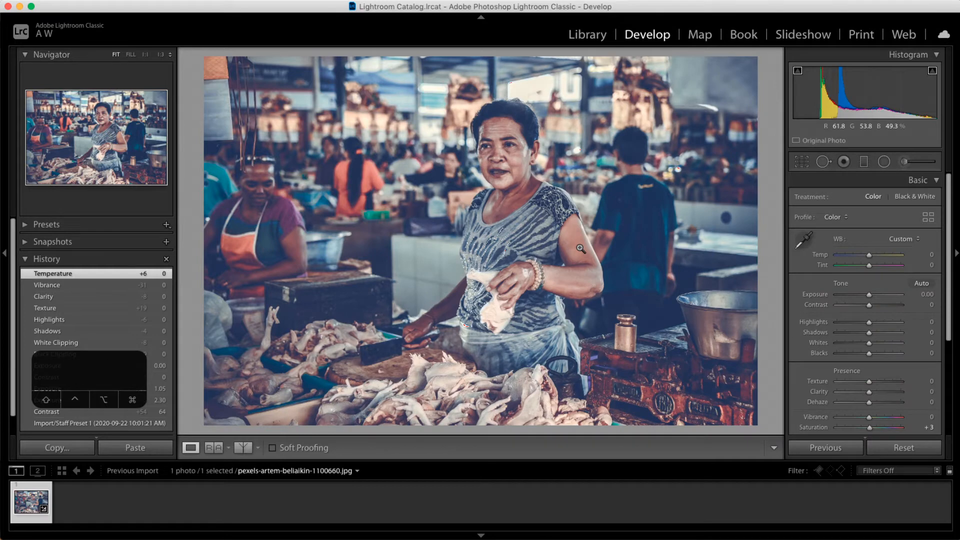
- Choose Edit a Copy with Lightroom Adjustments for editing the photo in Adobe Photoshop 2020, and cancel without editing
key("super+e")
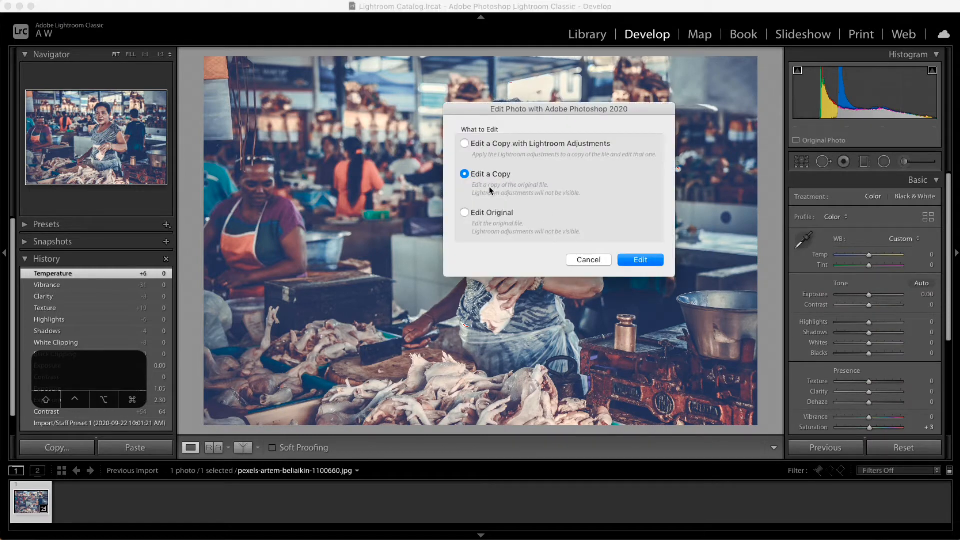
left_click(464, 143)
left_click(589, 260)
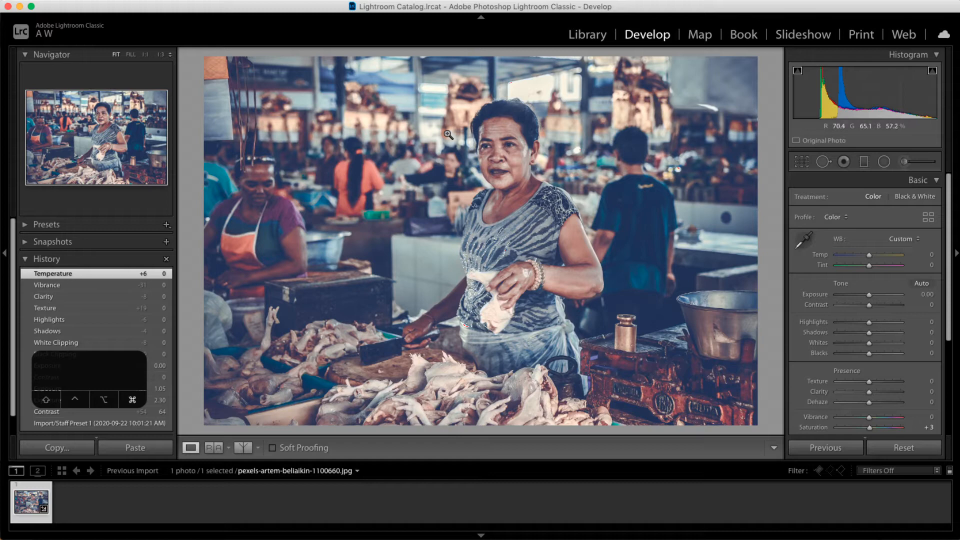
- Rotate the photo clockwise in 90-degree steps through one full turn
key("super+bracketright")
key("super+bracketright")
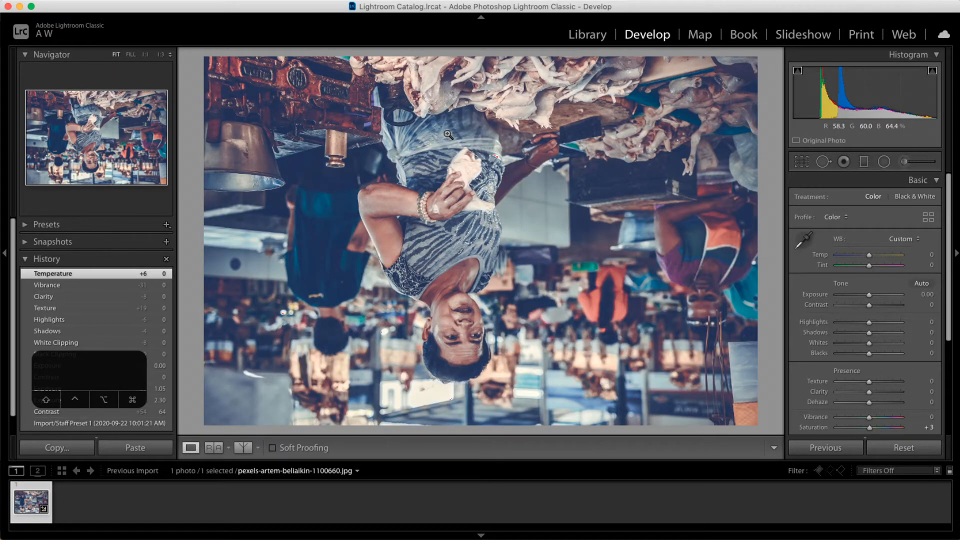
key("super+bracketright")
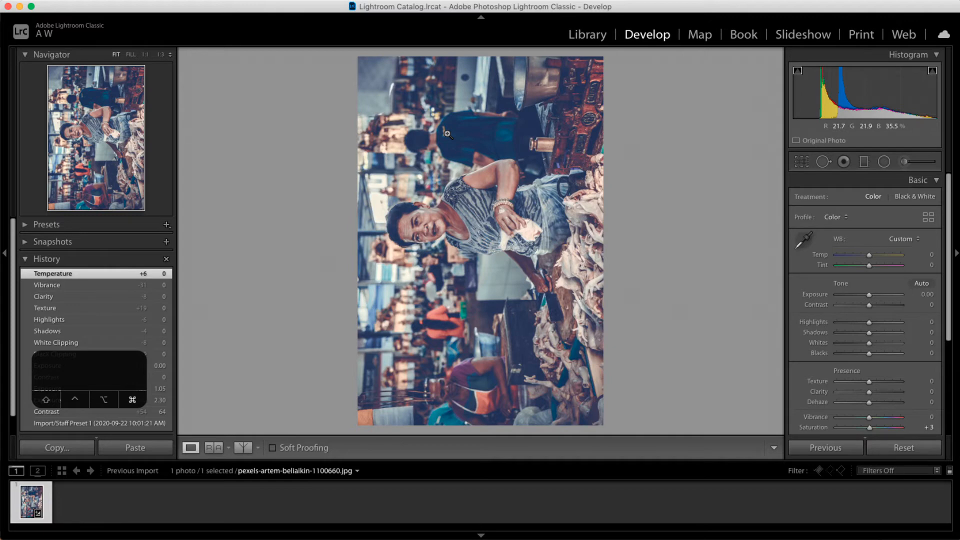
key("super+bracketright")
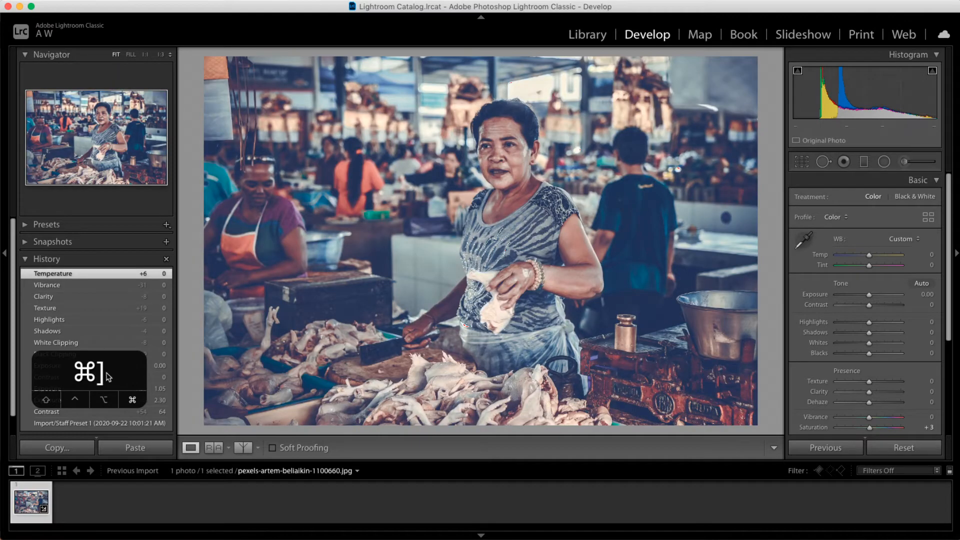
- Rotate the photo counterclockwise through a full turn in 90-degree steps, and clockwise through another full turn
key("super+bracketleft")
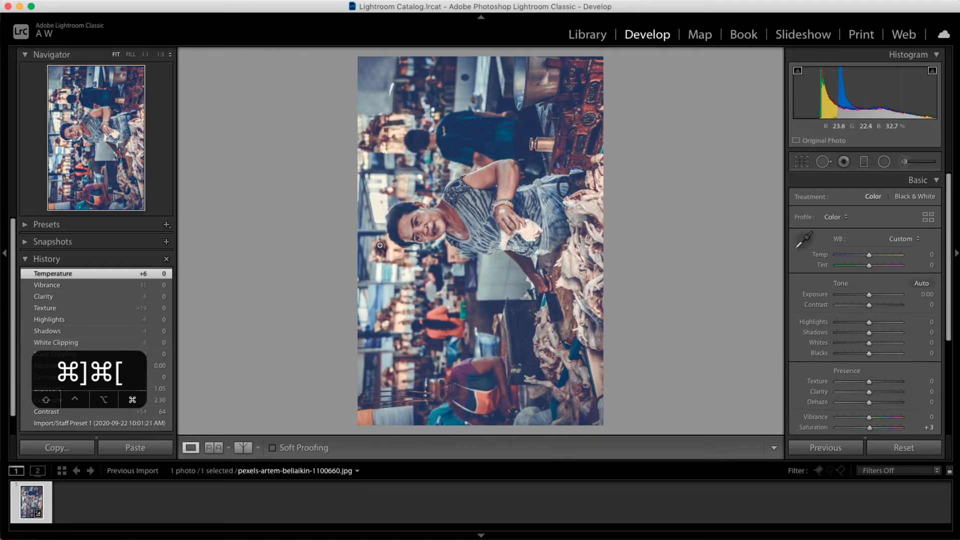
key("super+bracketleft")
key("super+bracketleft")
key("super+bracketleft")
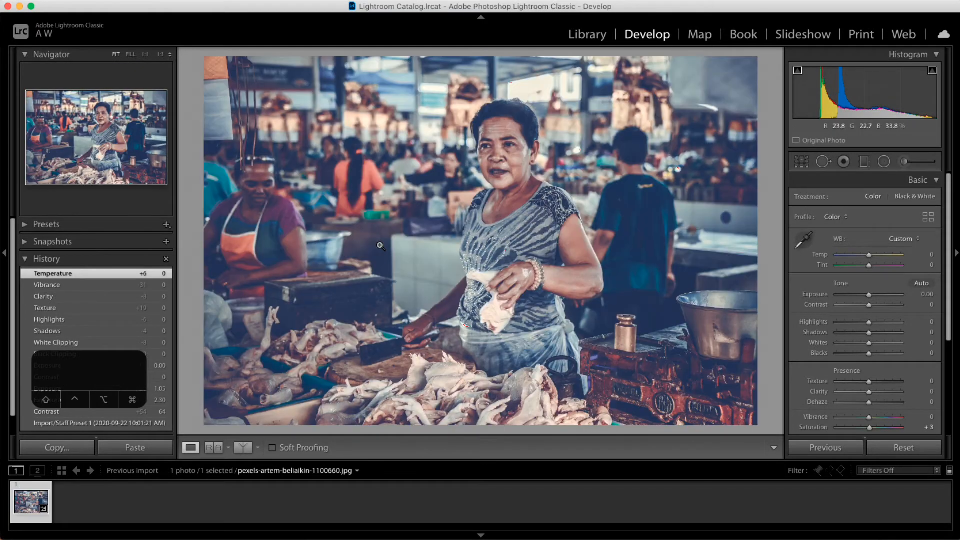
key("super+bracketright")
key("super+bracketright")
key("super+bracketright")
key("super+bracketright")
- Switch to the Library module and back to Develop, and look over the photo selection commands without choosing one
left_click(588, 34)
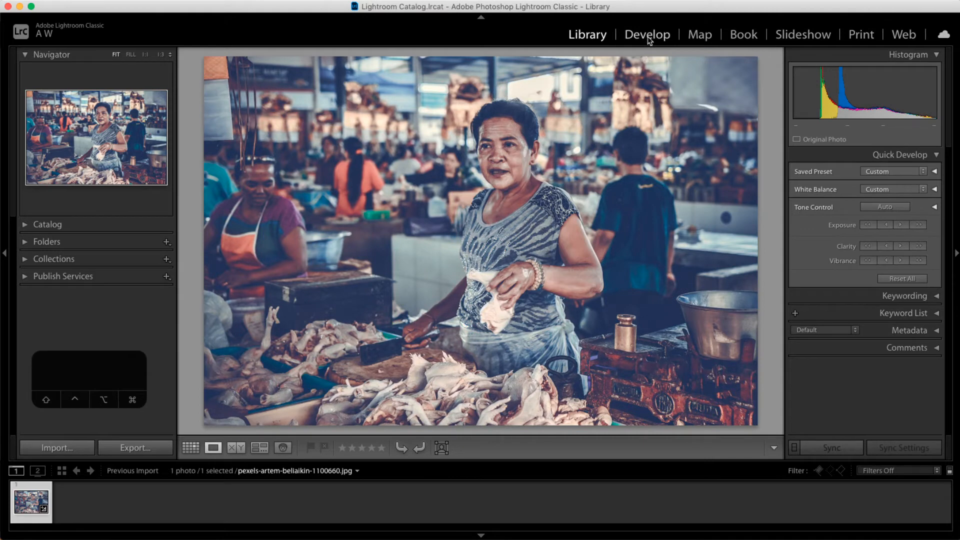
left_click(648, 36)
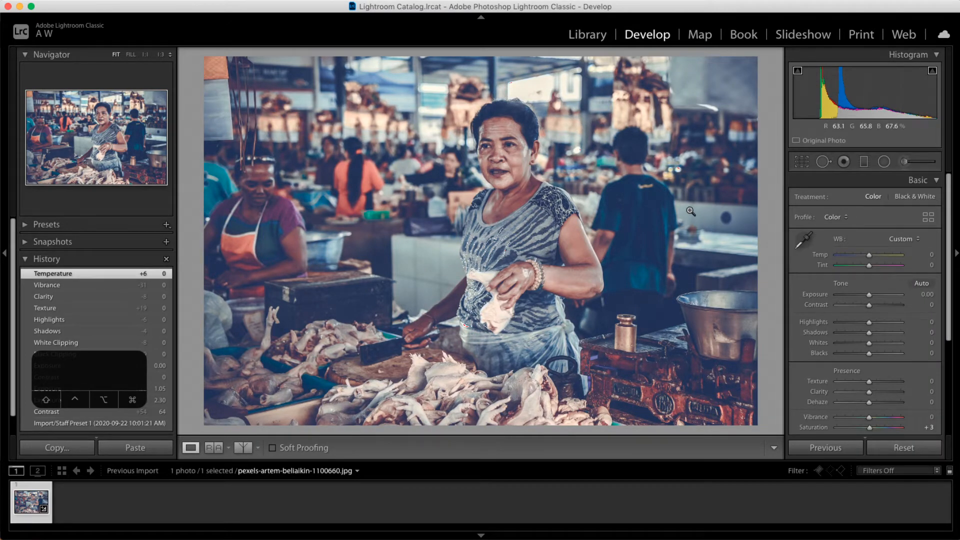
key("Escape")
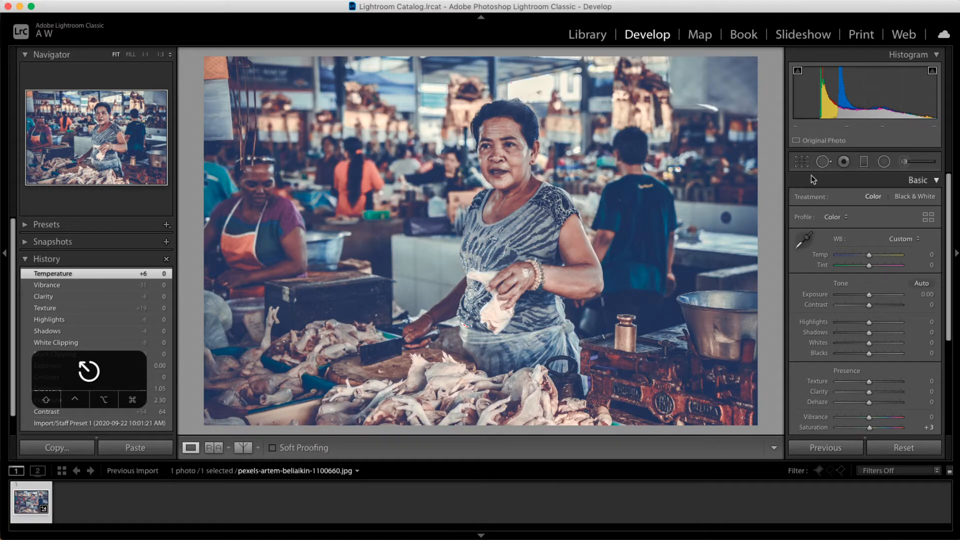
key("e")
left_click(142, 0)
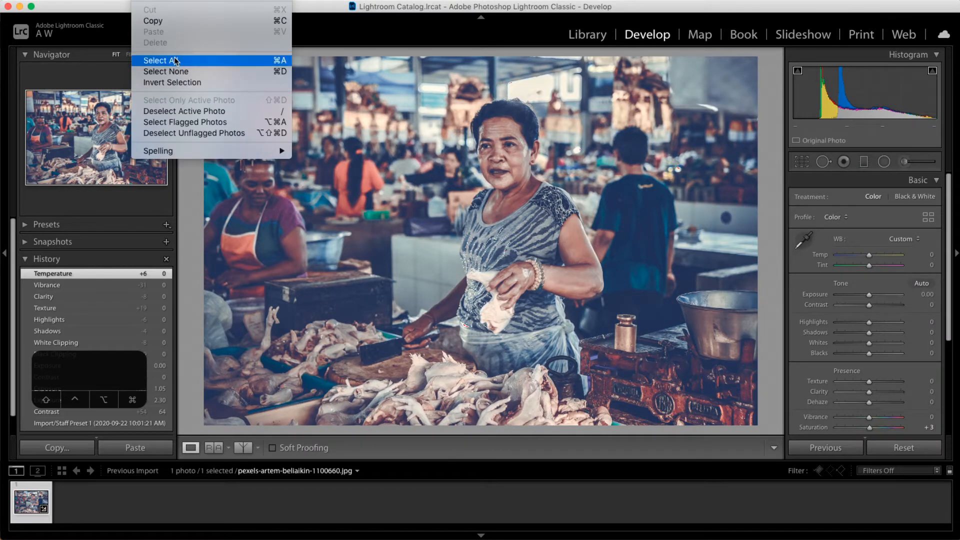
left_click(526, 123)
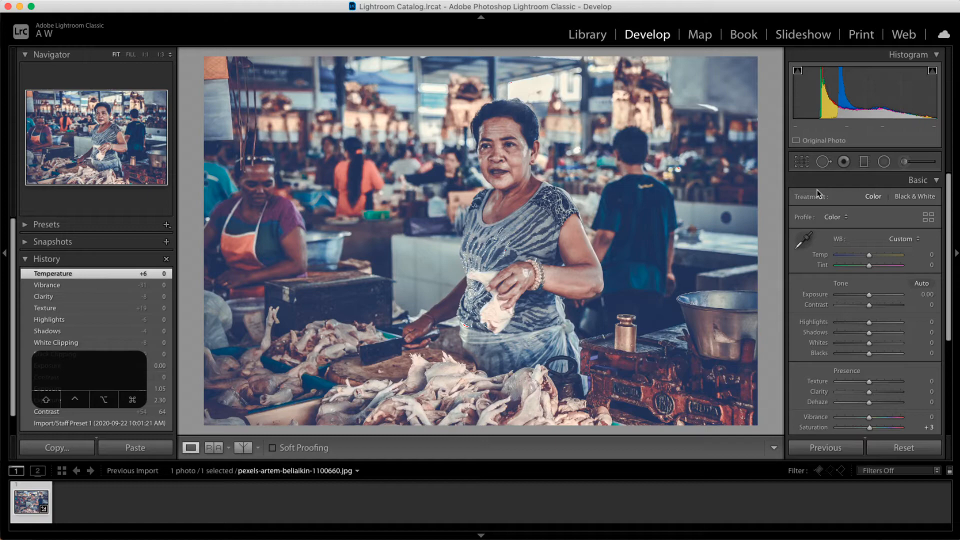
- Switch the whole photo between its Before state and the edited version several times, ending on the edited version
key("backslash")
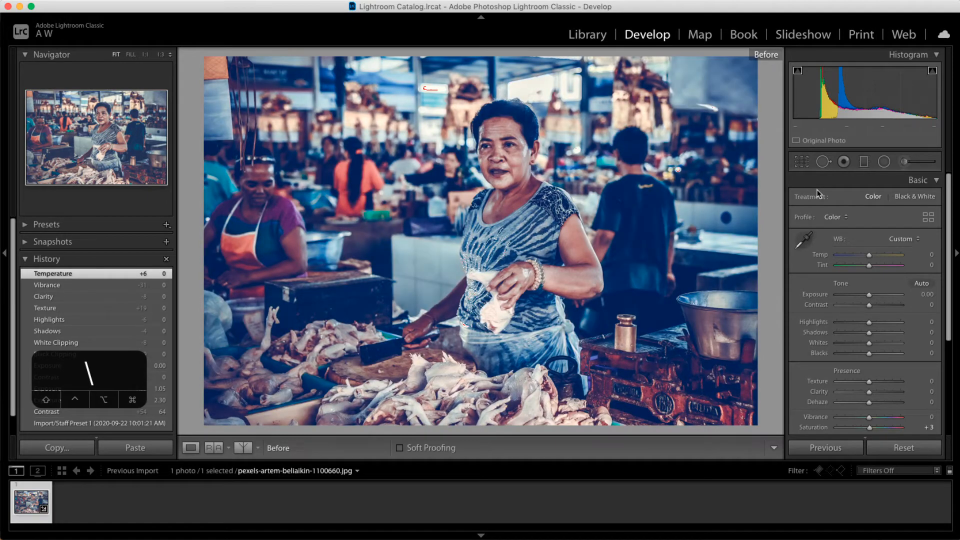
key("backslash")
key("backslash")
key("backslash")
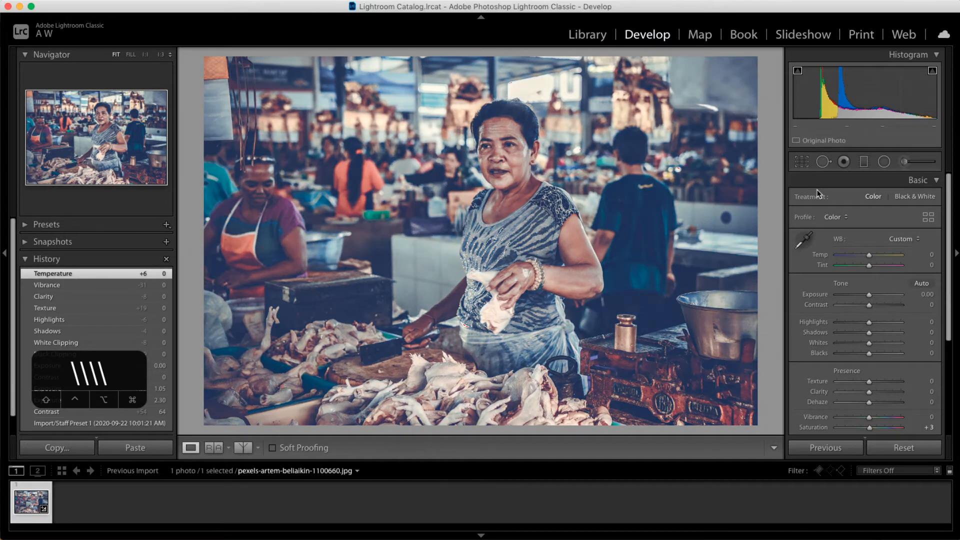
key("backslash")
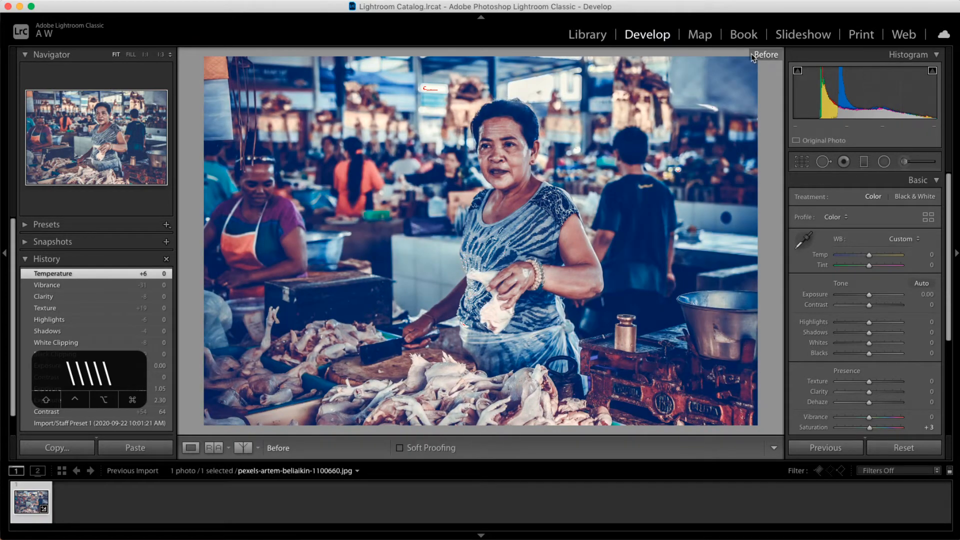
key("backslash")
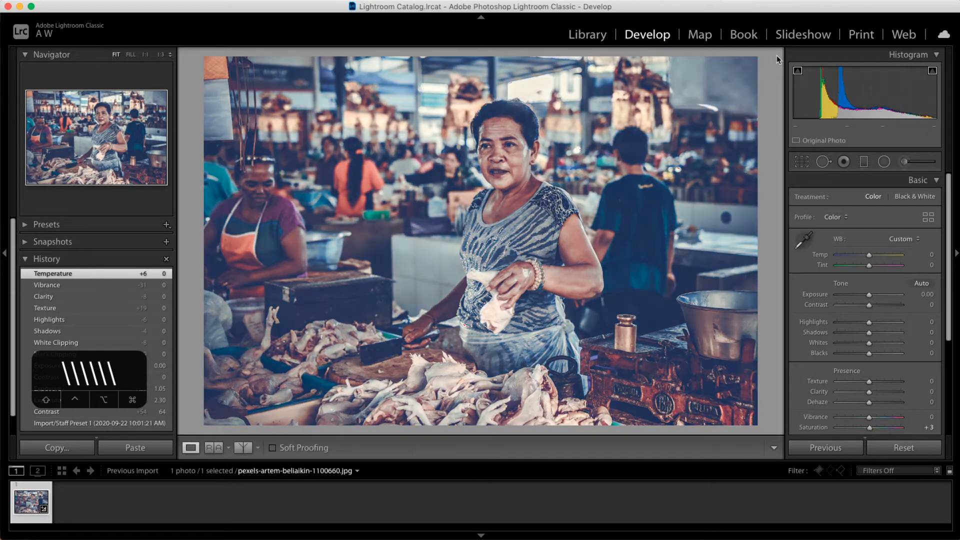
key("backslash")
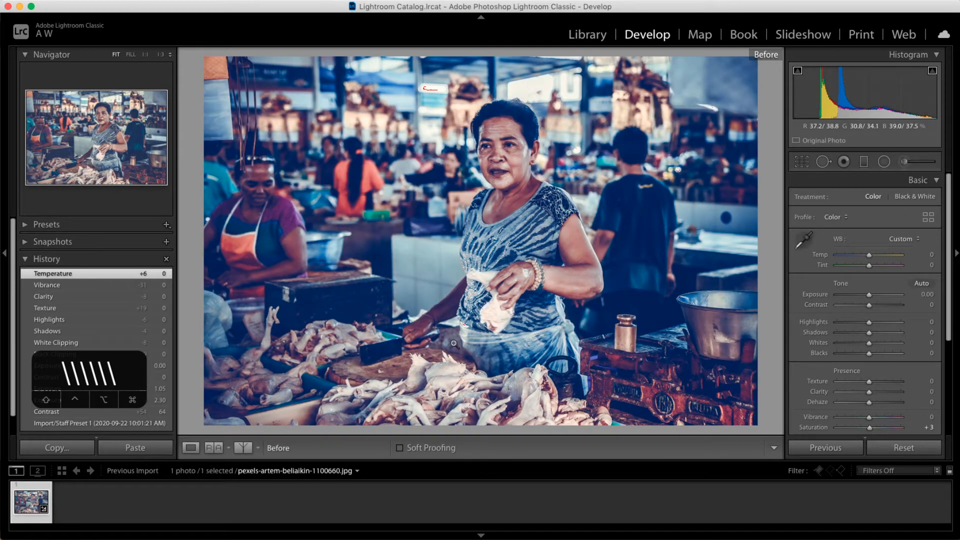
key("backslash")
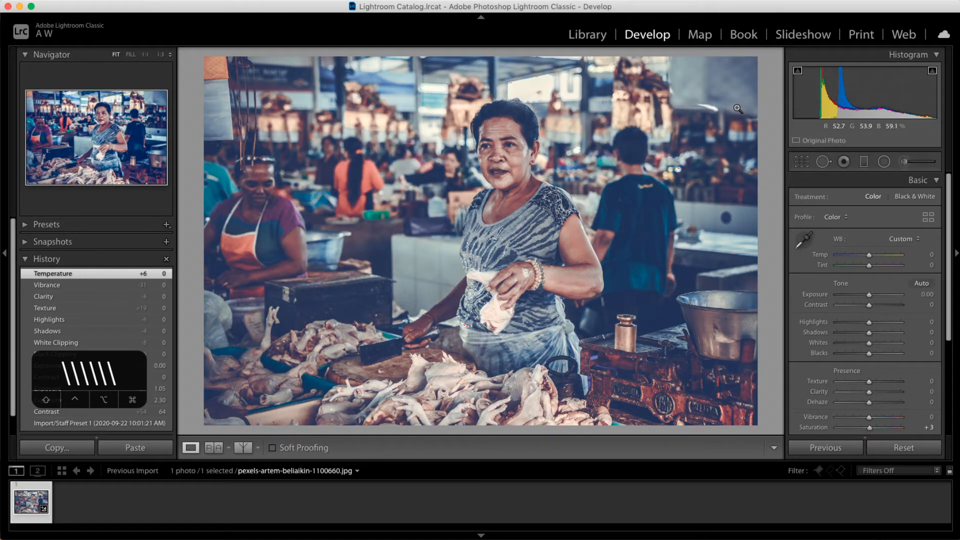
key("backslash")
key("backslash")
key("backslash")
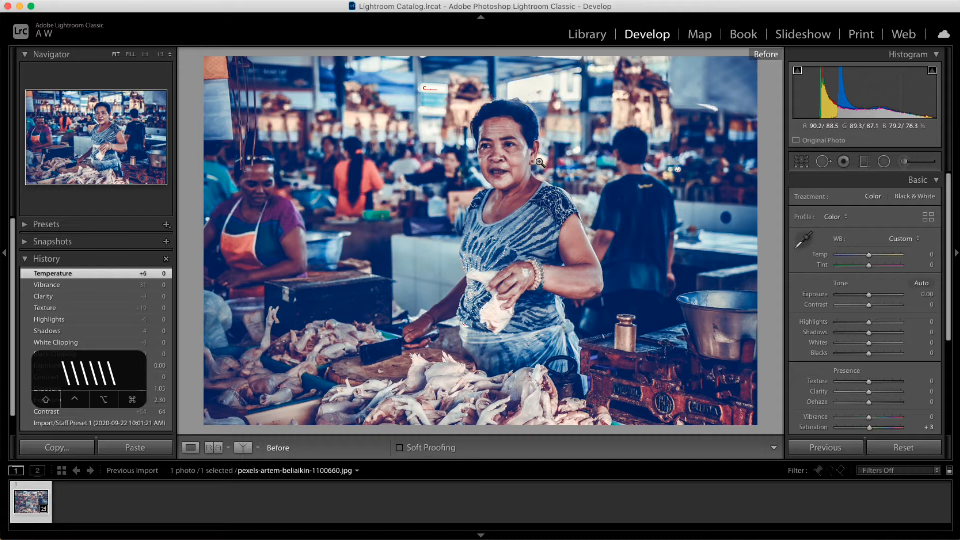
key("bracketright")
key("backslash")
key("backslash")
key("backslash")
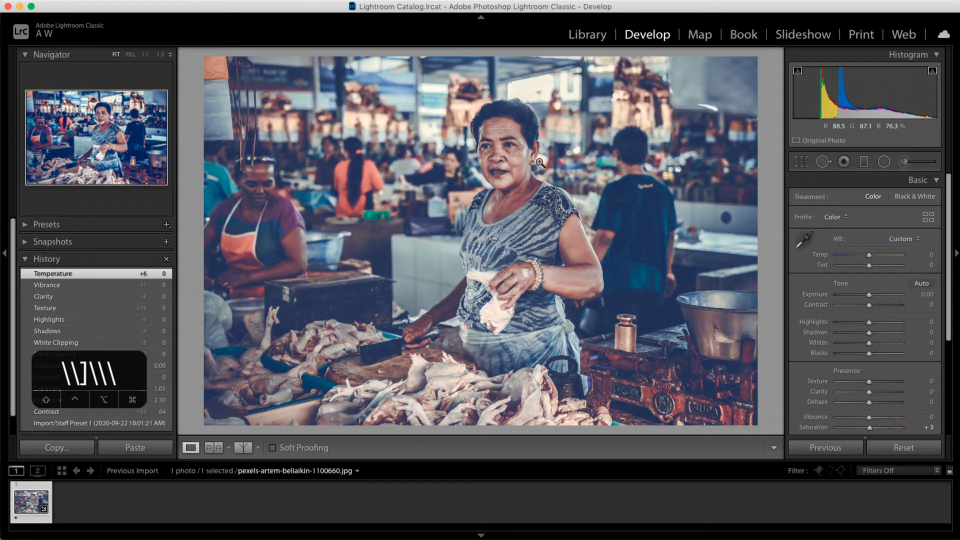
- Turn the split Before/After comparison of the photo on and off several times, returning to the single-photo view
key("y")
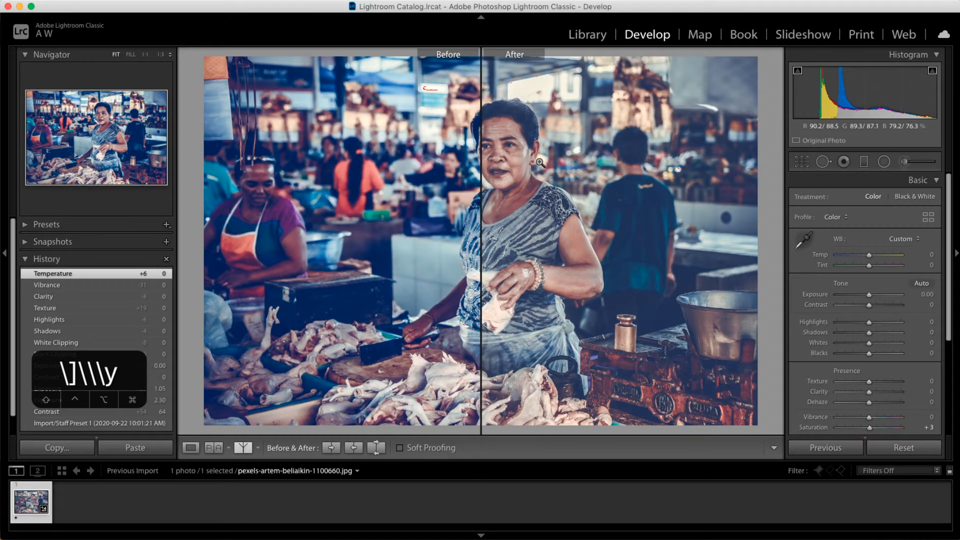
key("y")
key("y")
key("y")
key("y")
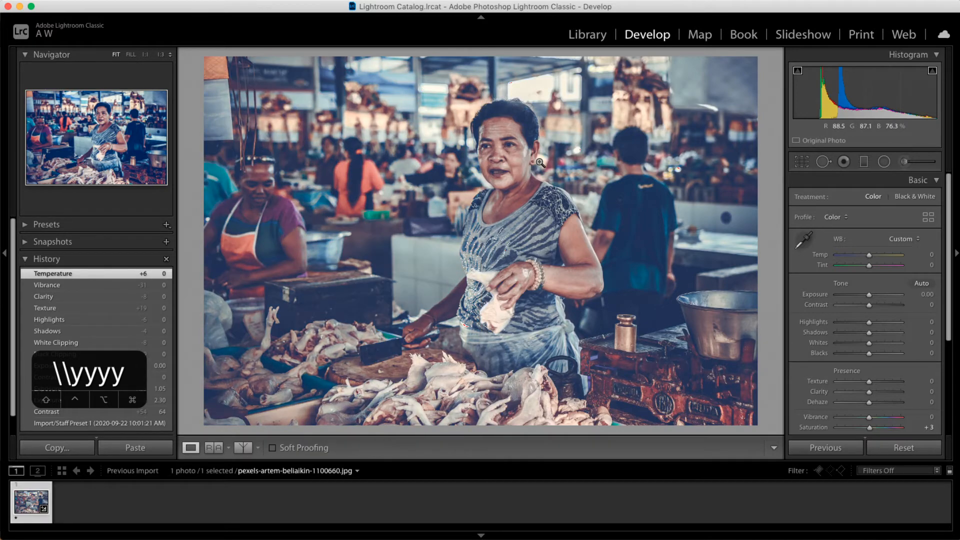
key("y")
key("y")
key("y")
key("y")
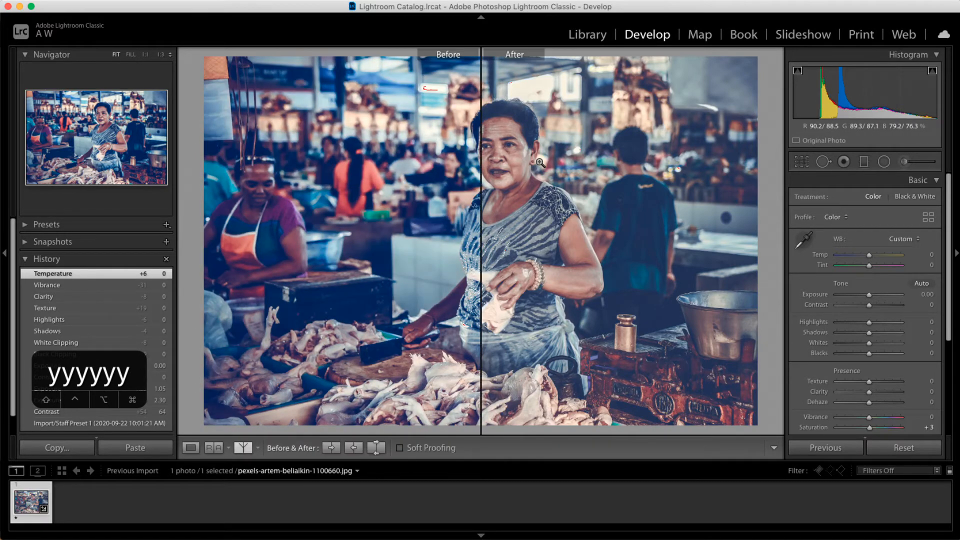
key("y")
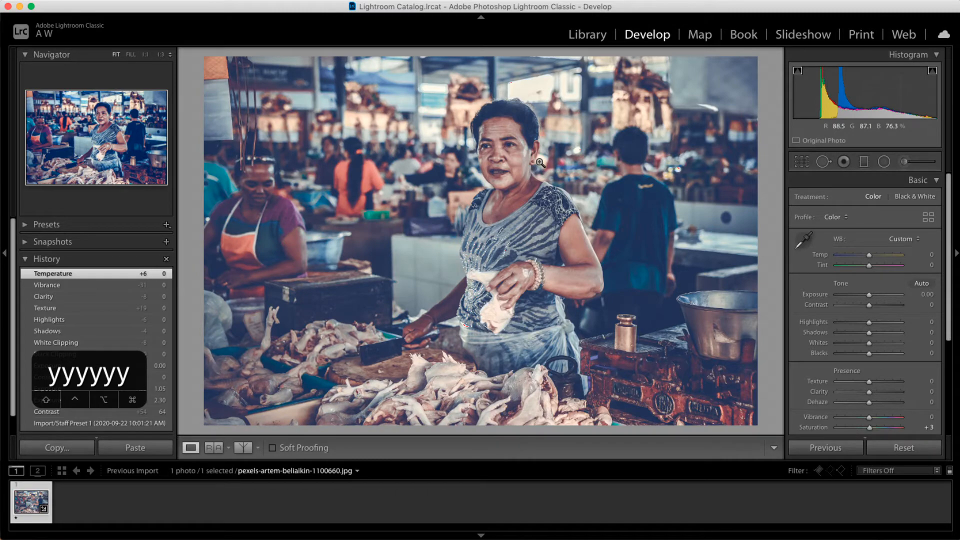
- Compare the Before and After versions as two full photos side by side, restore the split comparison style, and return to the single-photo view
key("shift+y")
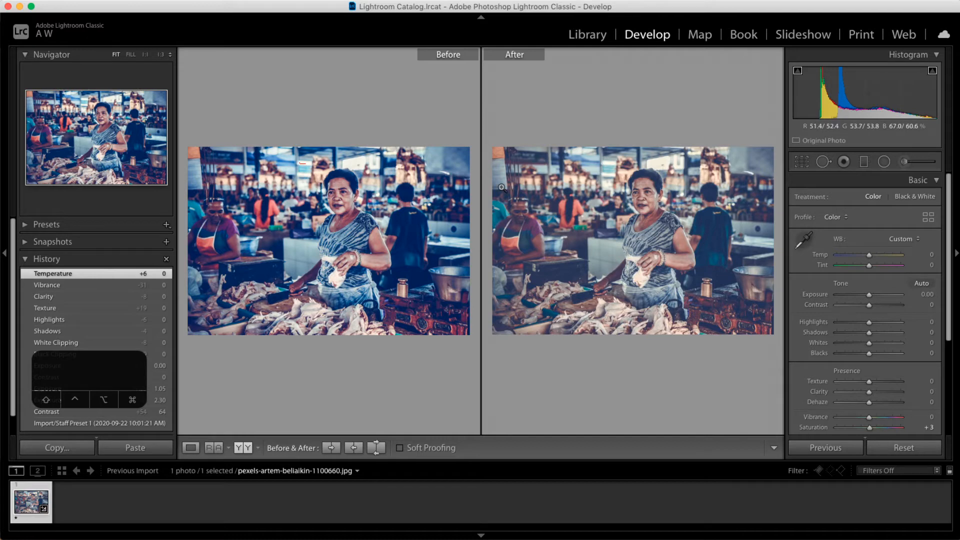
key("y")
key("y")
key("shift+y")
key("y")
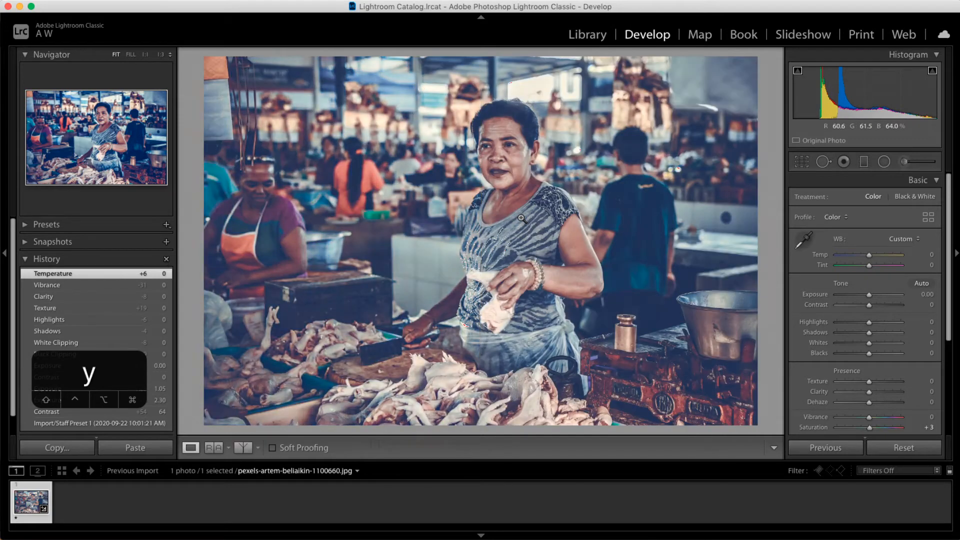
- Alternate between the edited photo and its Before state again, leaving the Before state displayed
key("backslash")
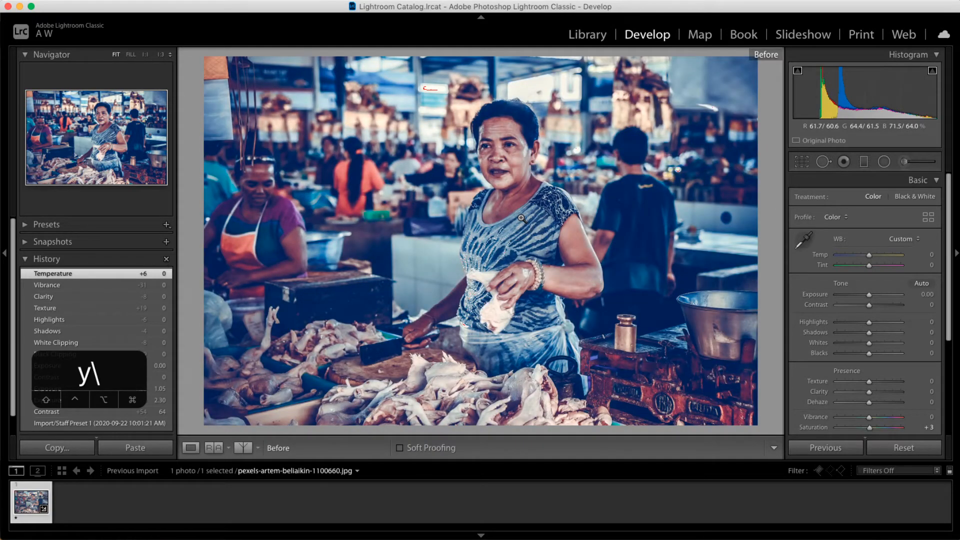
key("backslash")
key("backslash")
key("backslash")
key("backslash")
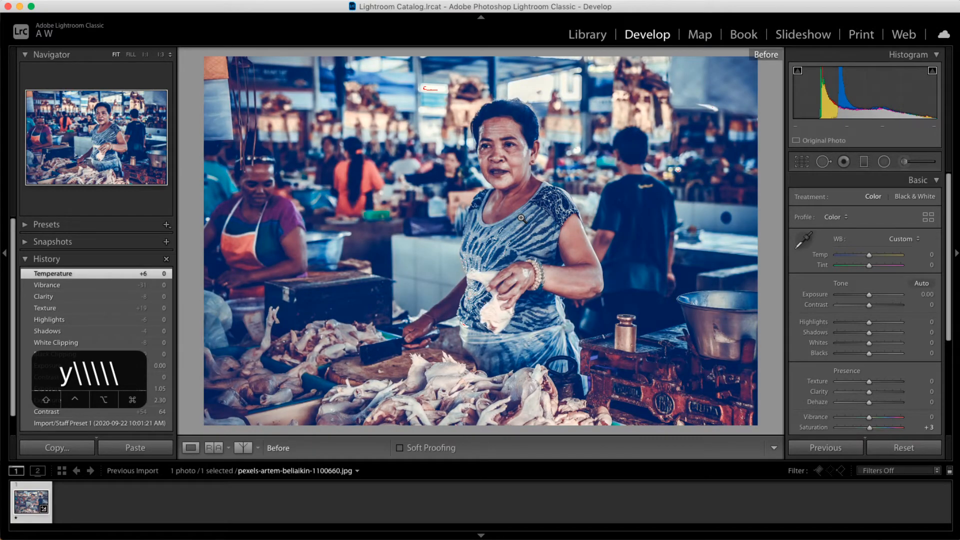
- Switch the histogram's shadow and highlight clipping warnings off and on twice, leaving both on
key("j")
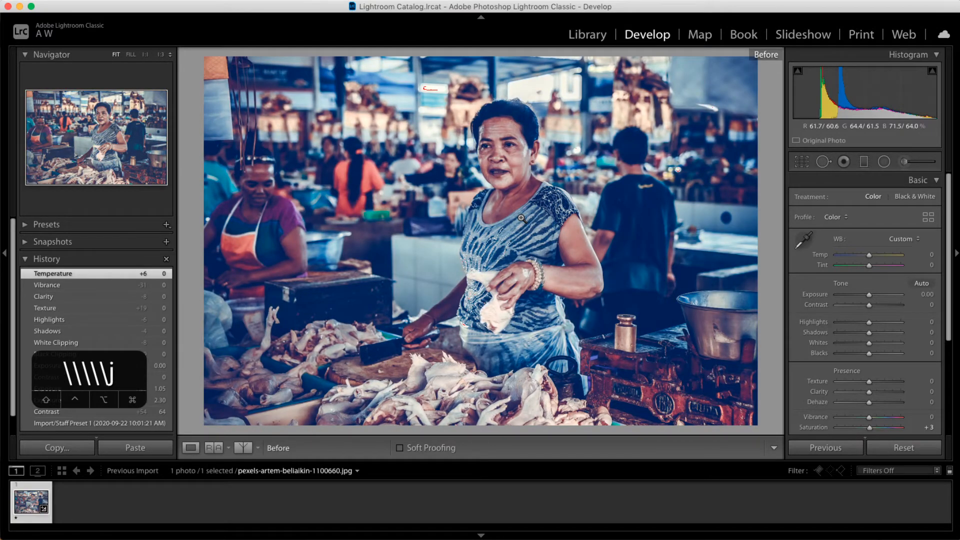
key("j")
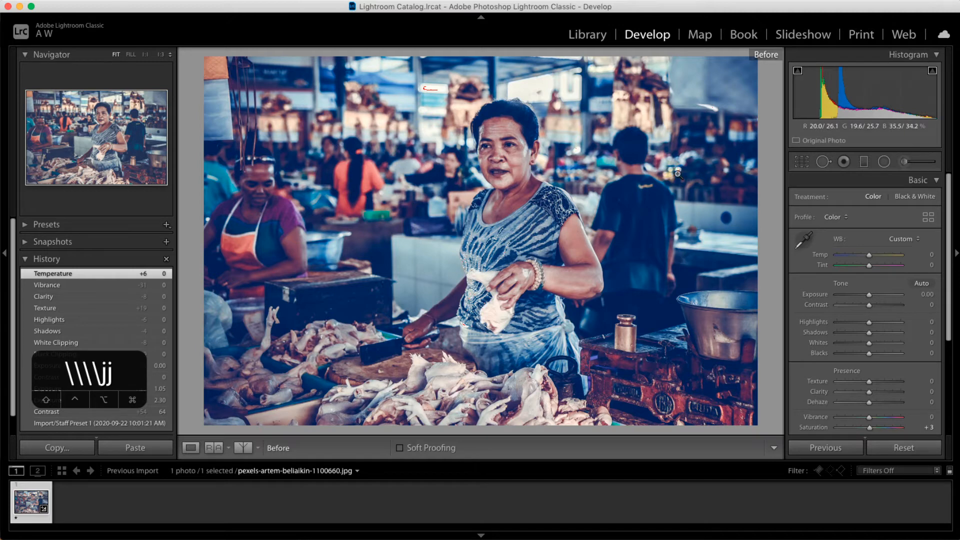
key("j")
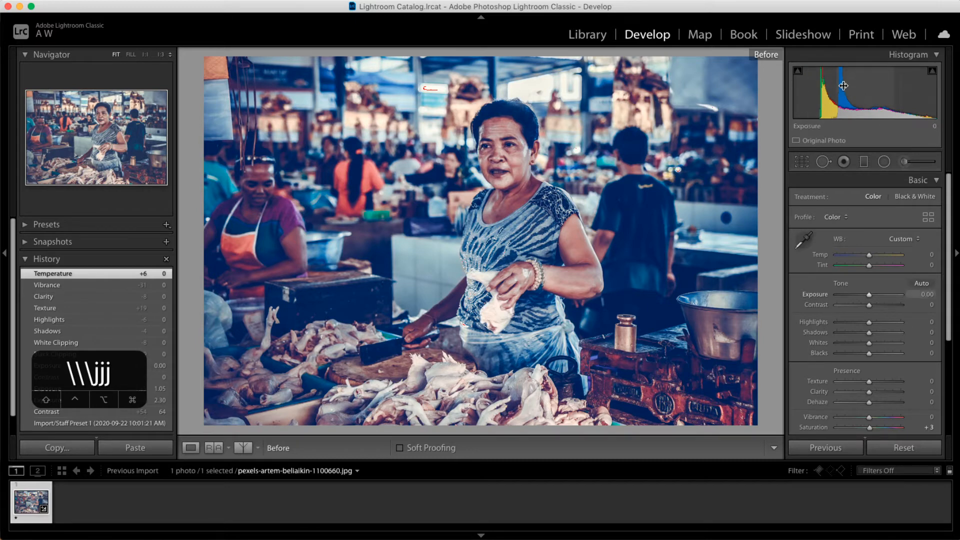
key("j")
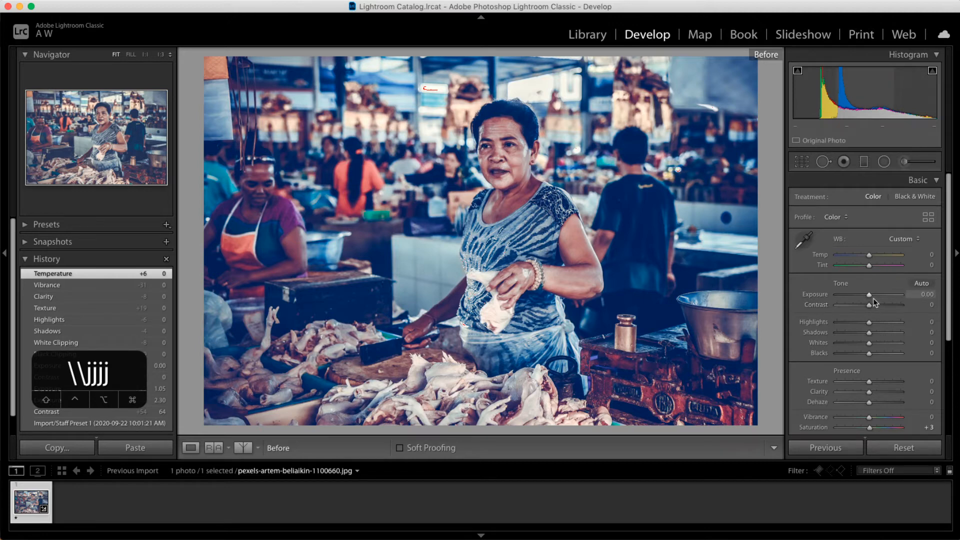
- Raise the photo's Exposure to +0.70, and further to +3.10, to check highlight clipping
left_click_drag(870, 299, 875, 298)
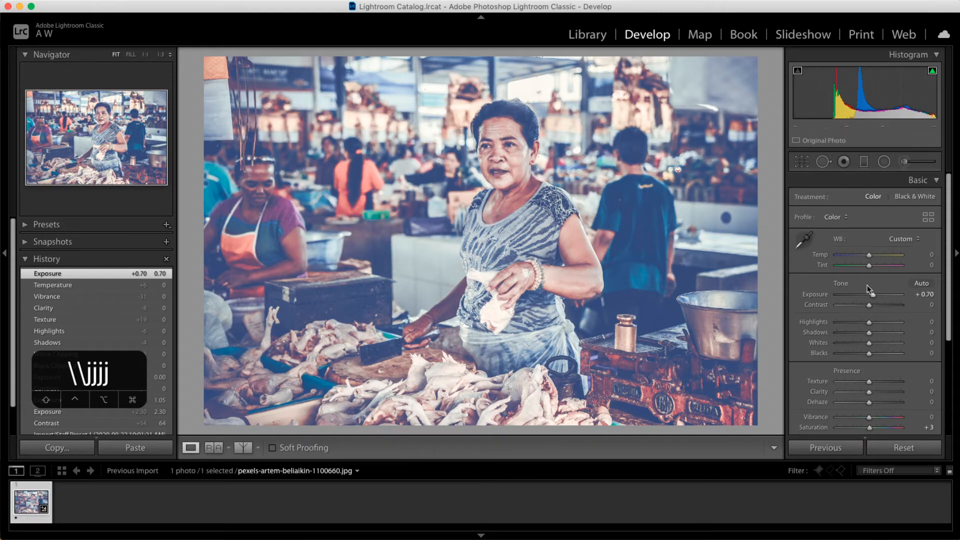
left_click_drag(873, 295, 889, 296)
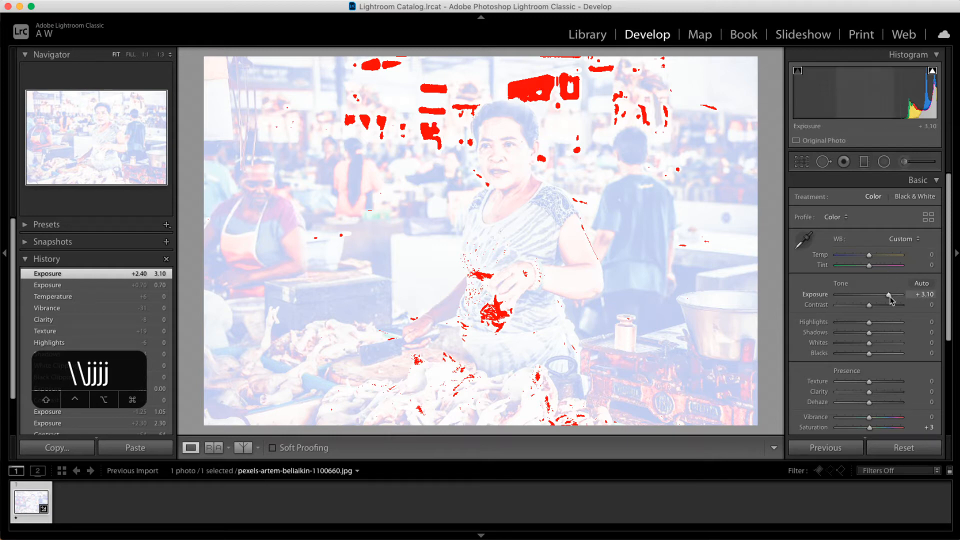
- Set Exposure to +0.20, Highlights to +4, Shadows to +2 and Blacks to -100 to check shadow clipping
left_click_drag(891, 300, 836, 354)
left_click(839, 333)
key("j")
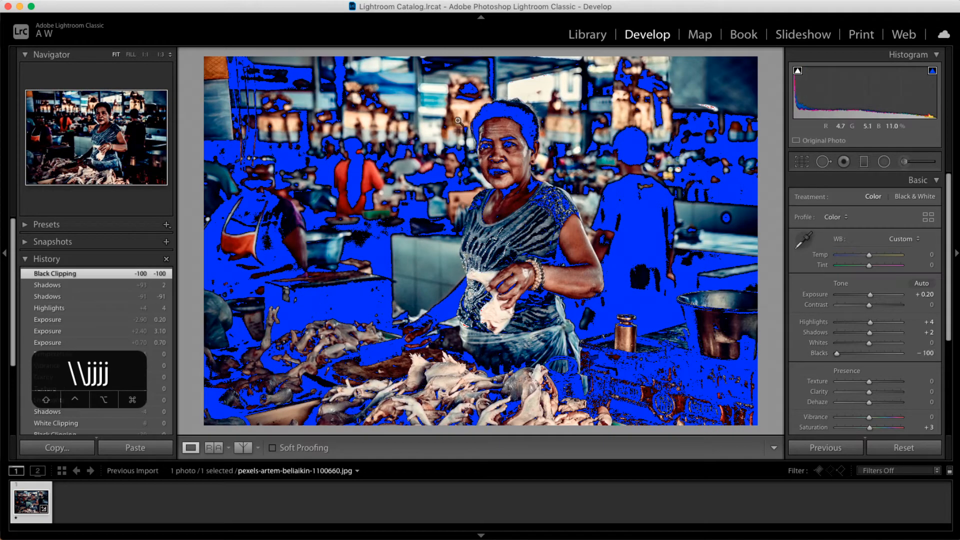
- Raise Exposure to +4.65 to check highlight clipping, then reset Exposure and Blacks to 0
left_click_drag(871, 295, 899, 299)
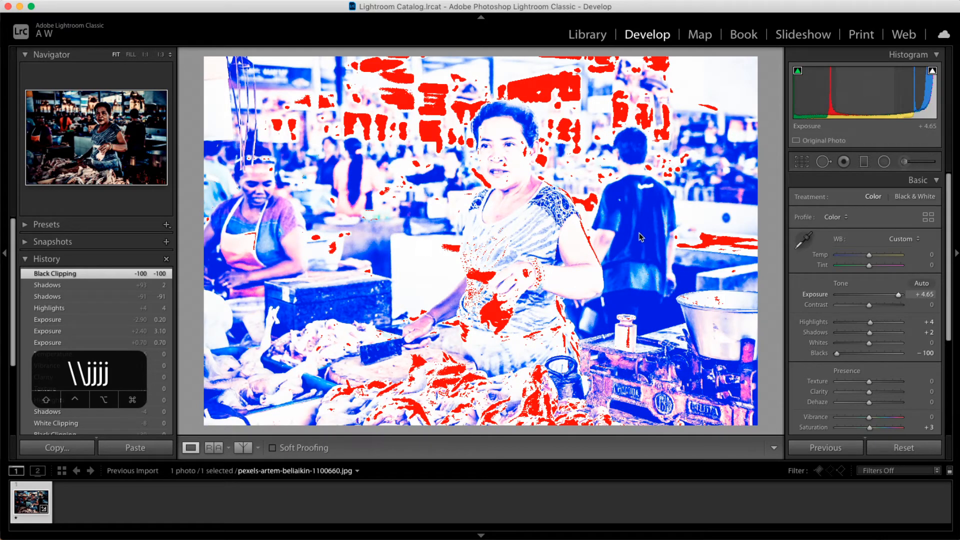
double_click(815, 295)
double_click(818, 354)
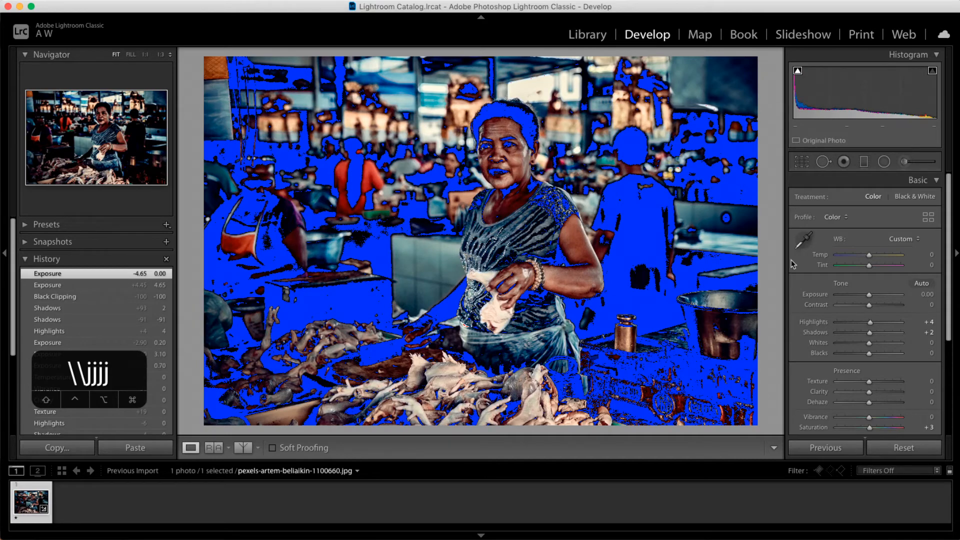
key("j")
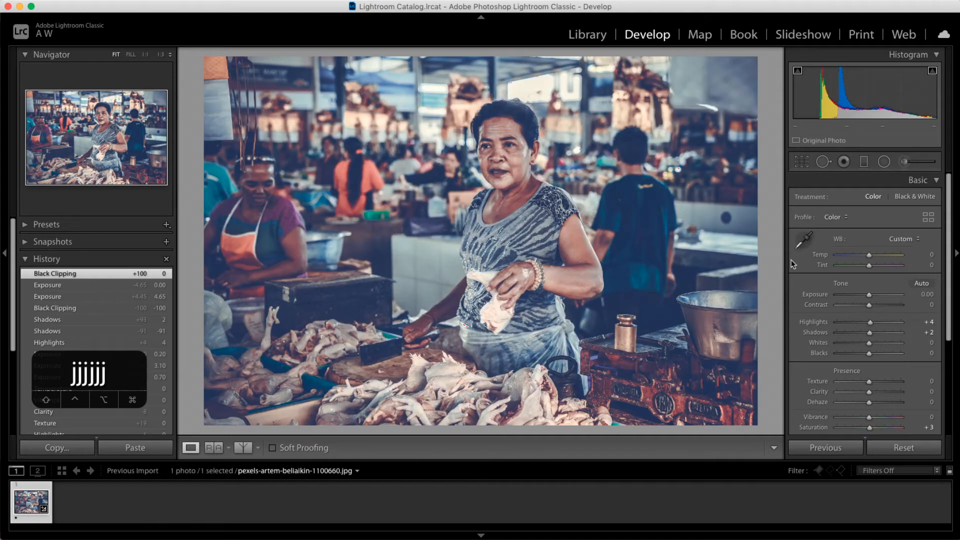
- Set Highlights to +85 and Blacks to -100, and switch the clipping warnings off and on repeatedly, leaving them on
left_click_drag(871, 323, 815, 355)
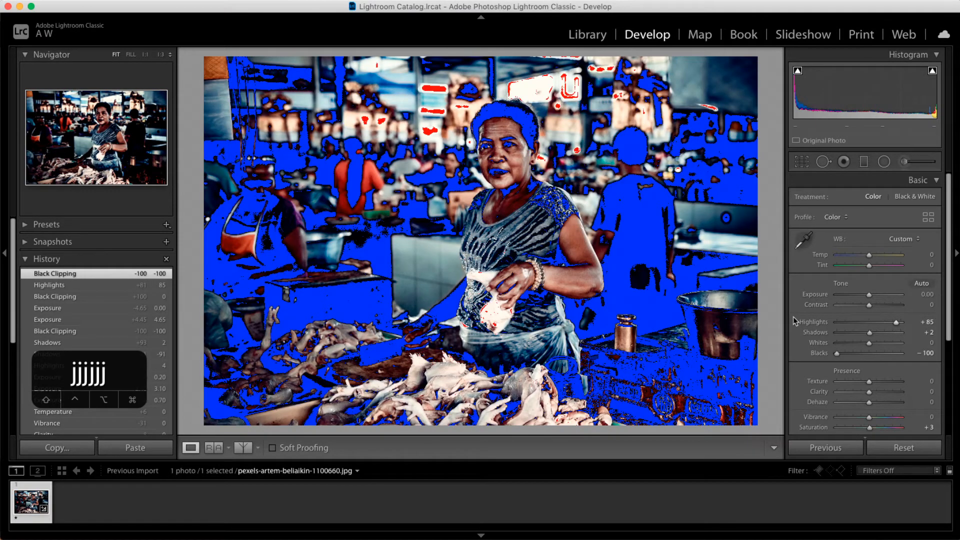
key("j")
key("j")
key("j")
key("j")
key("j")
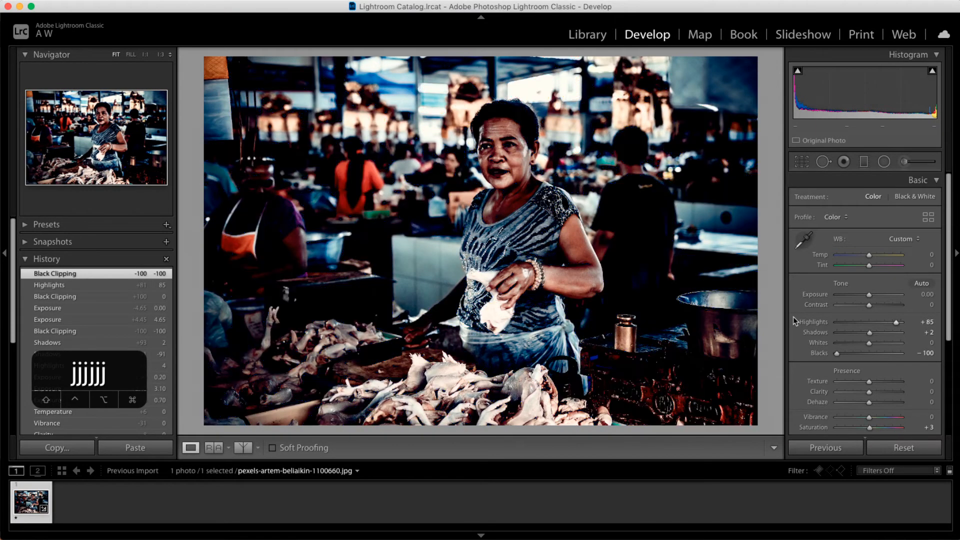
key("j")
- Reset the photo's Highlights and Blacks adjustments to 0
double_click(800, 321)
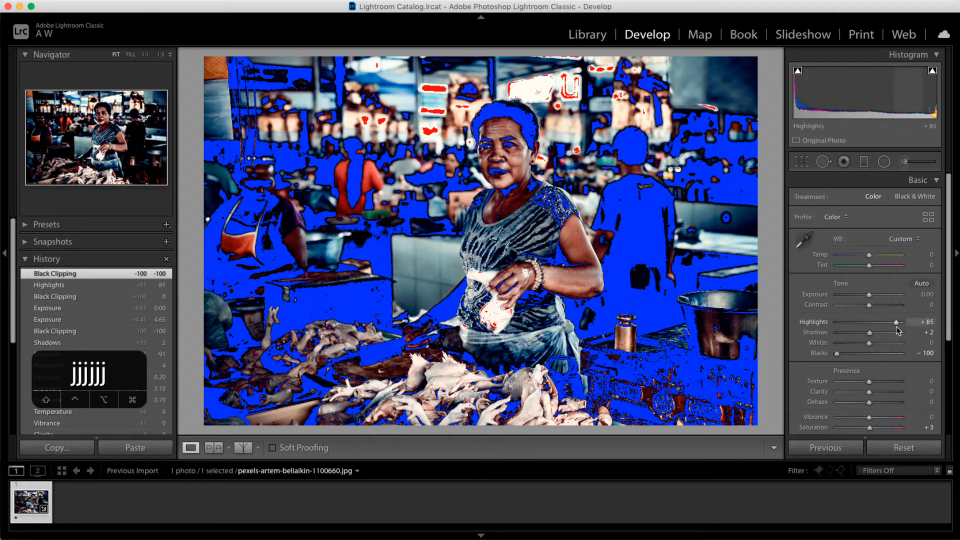
double_click(816, 353)
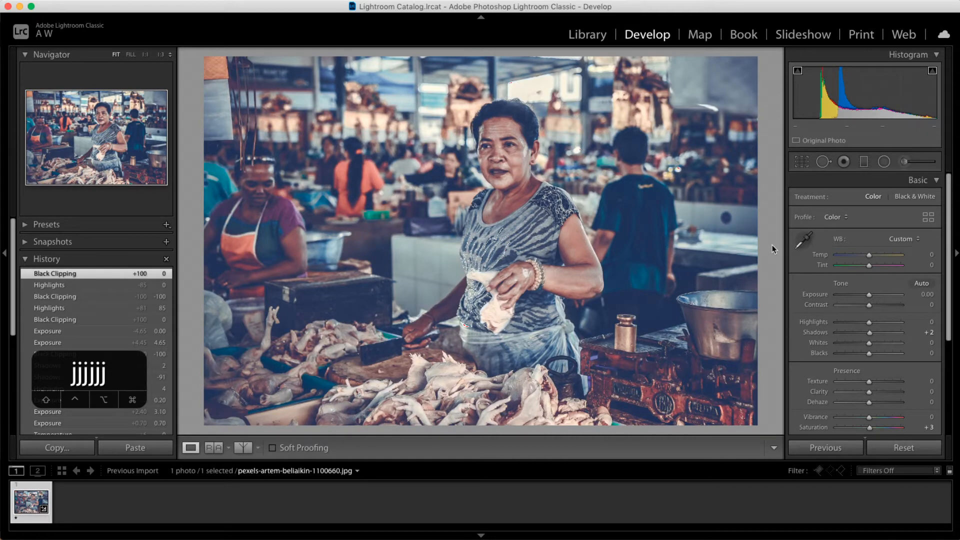
- Switch the photo's treatment between Black & White and Color several times, leaving it in Color
key("v")
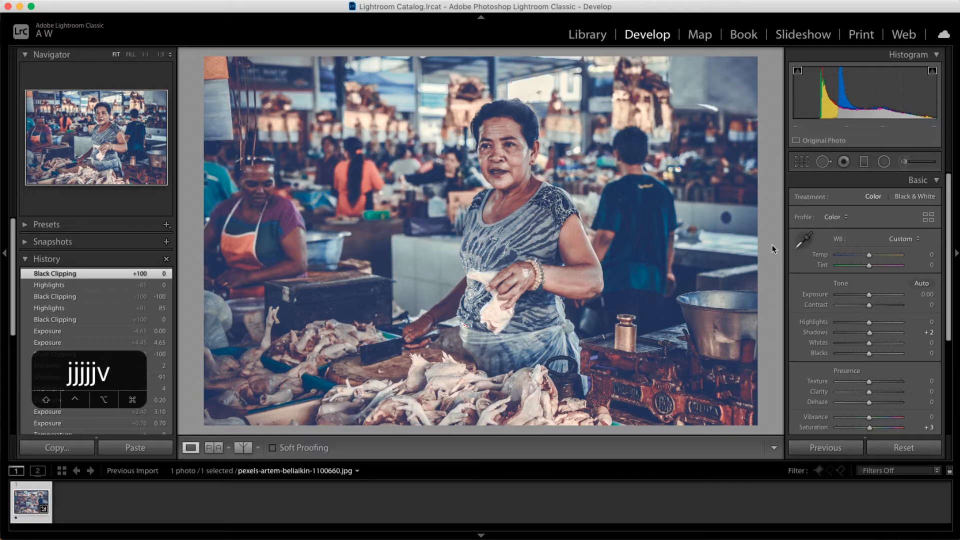
key("v")
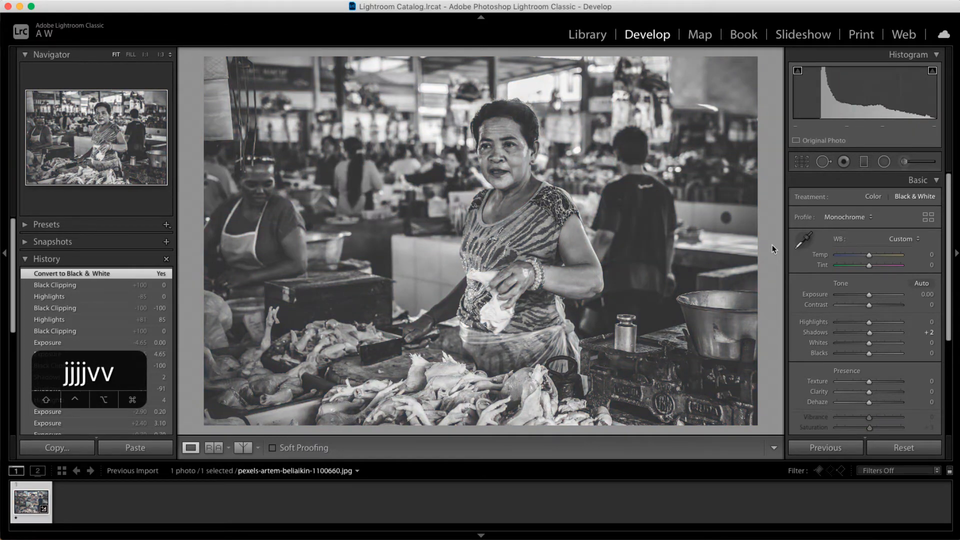
key("v")
key("v")
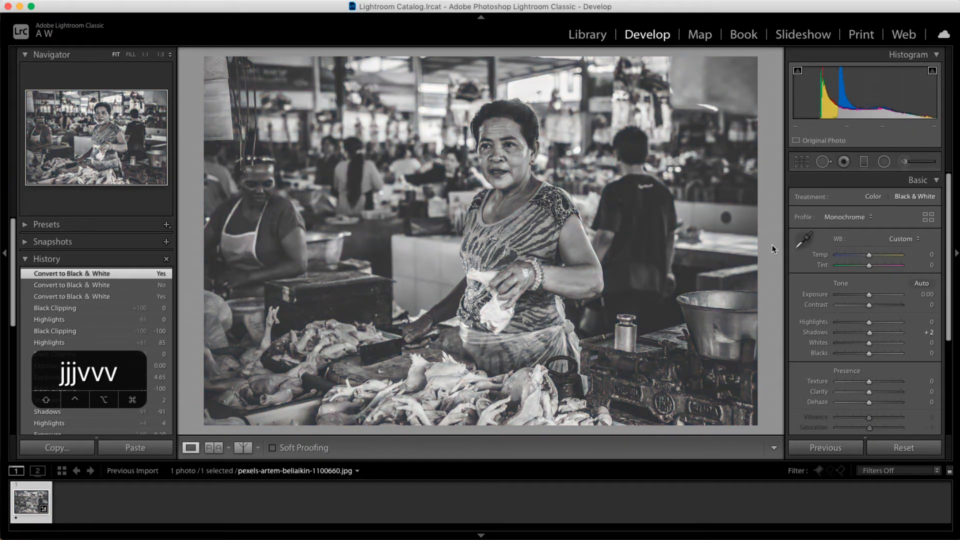
key("v")
key("v")
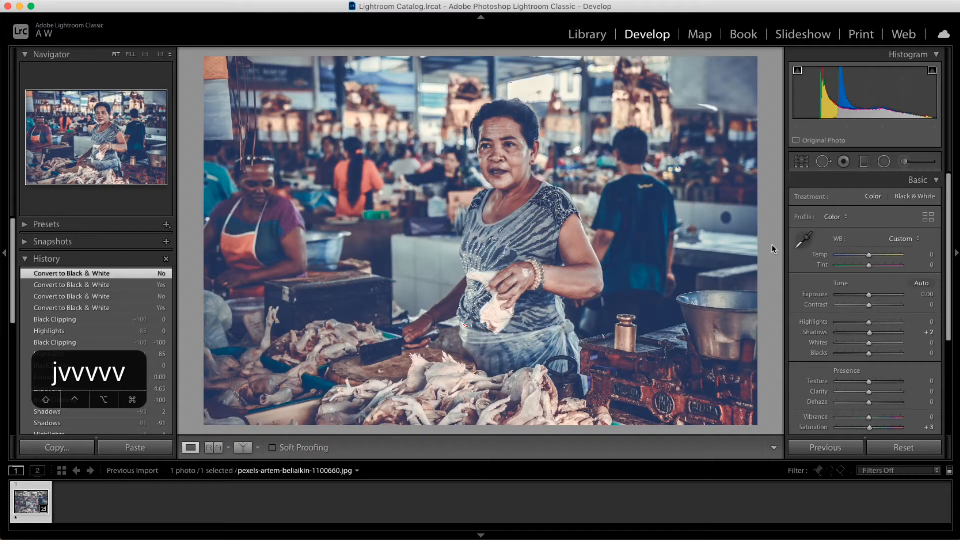
key("v")
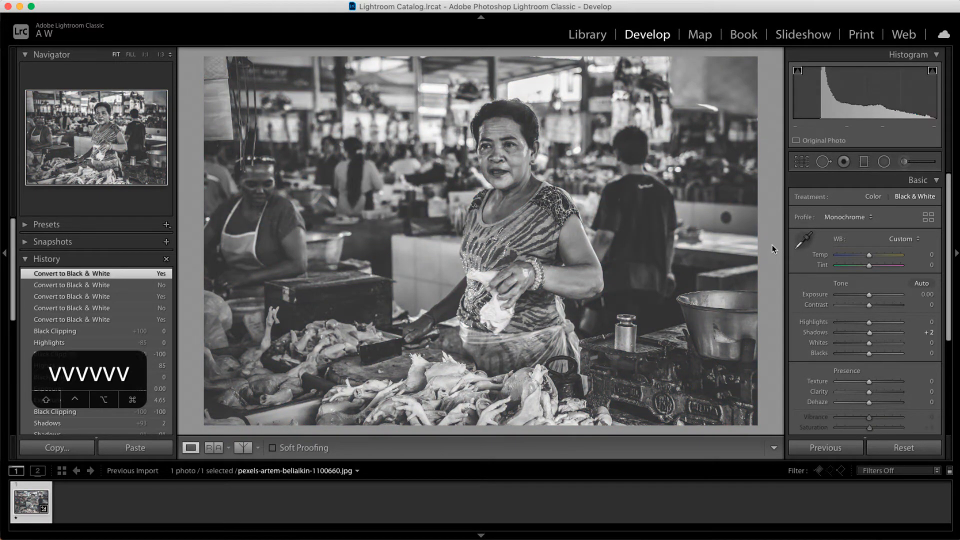
key("v")
key("v")
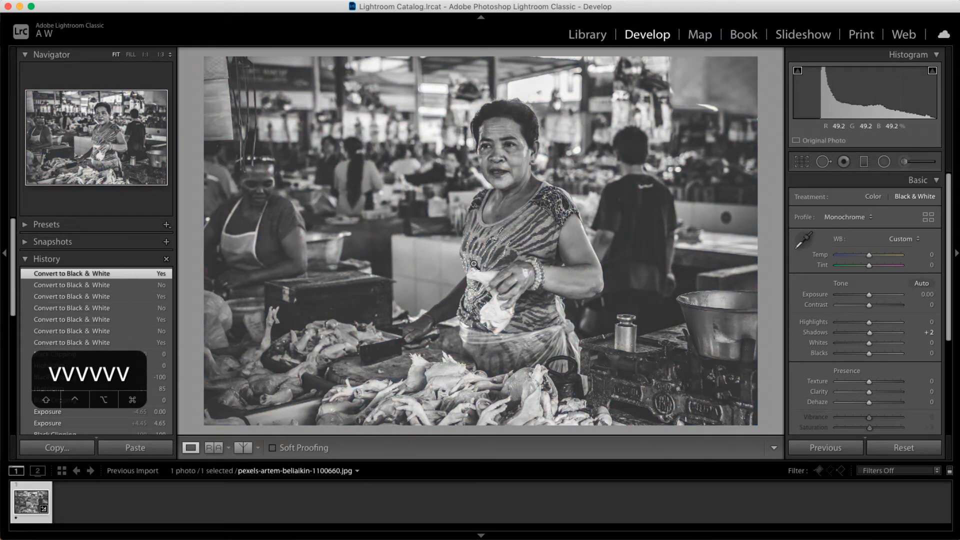
key("v")
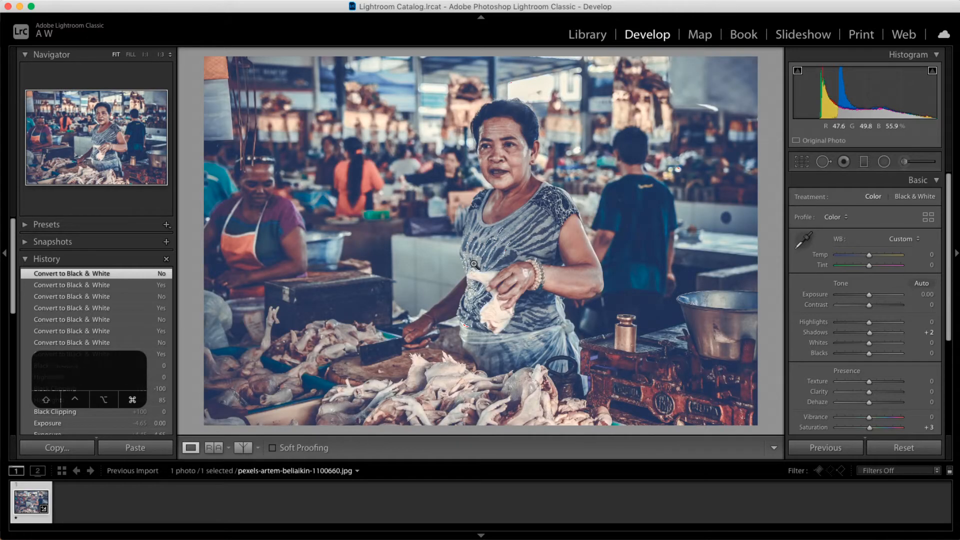
- Apply the automatic tone settings to the photo, undo them and apply them again
key("super+u")
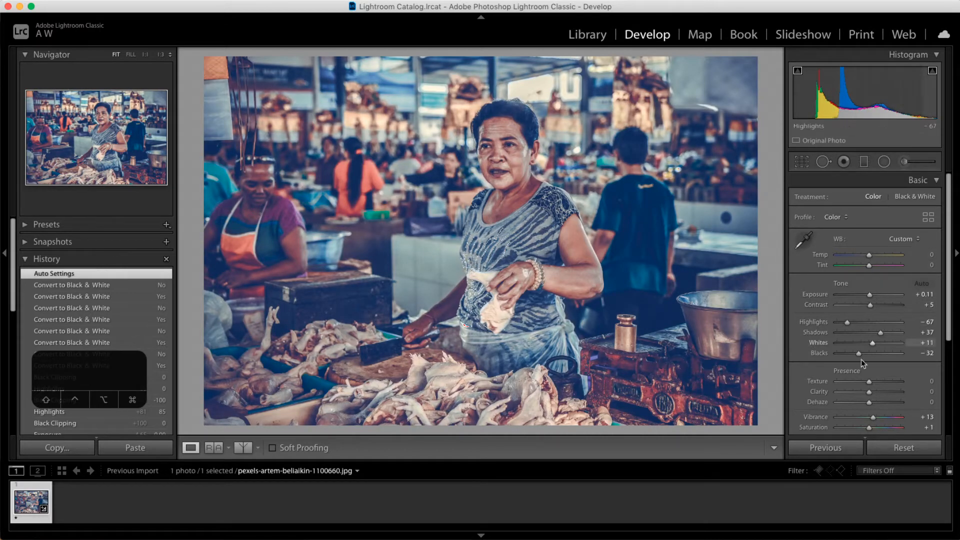
key("super+z")
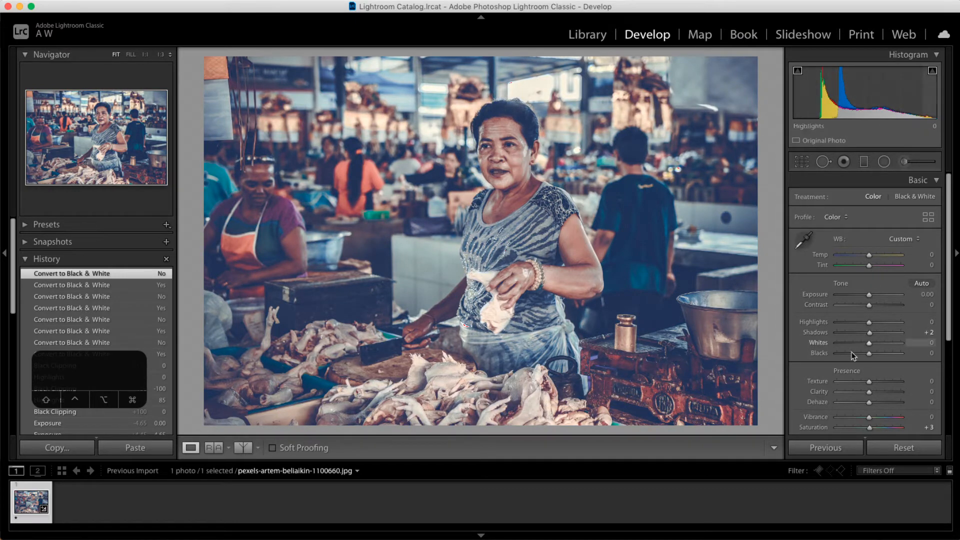
key("super+u")
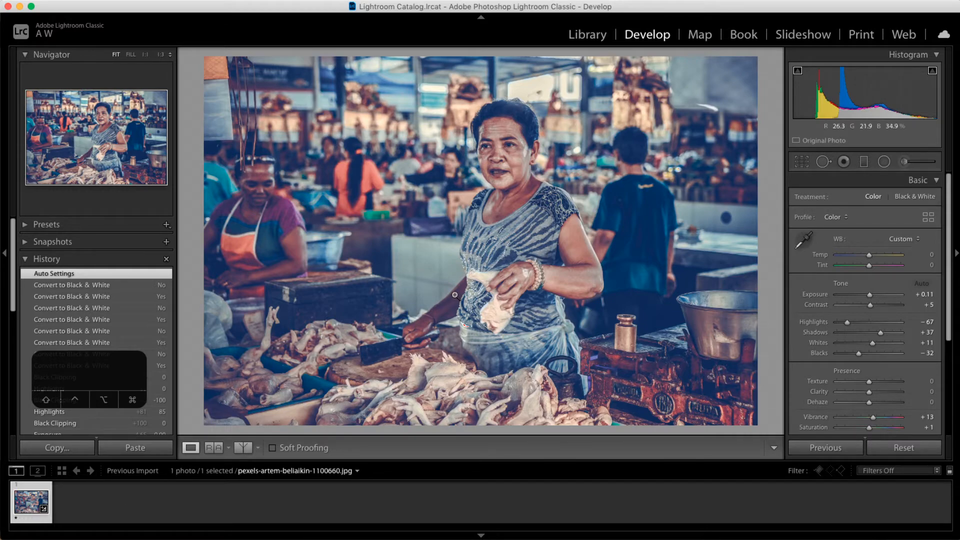
- Compare the auto-adjusted photo with its Before state twice, finishing on the edited version
key("backslash")
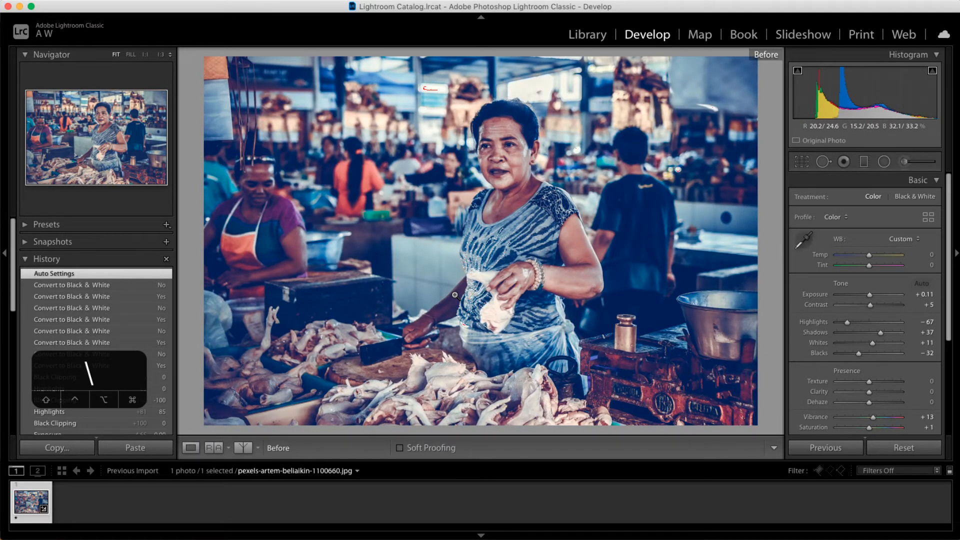
key("backslash")
key("backslash")
key("backslash")
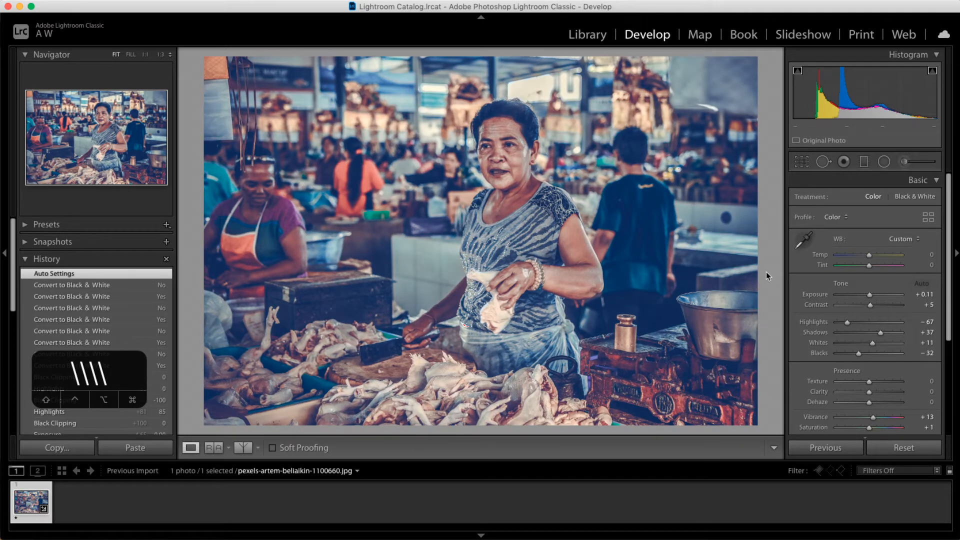
- Undo the automatic tone settings, reapply Auto in the Tone settings and undo it again
key("super+z")
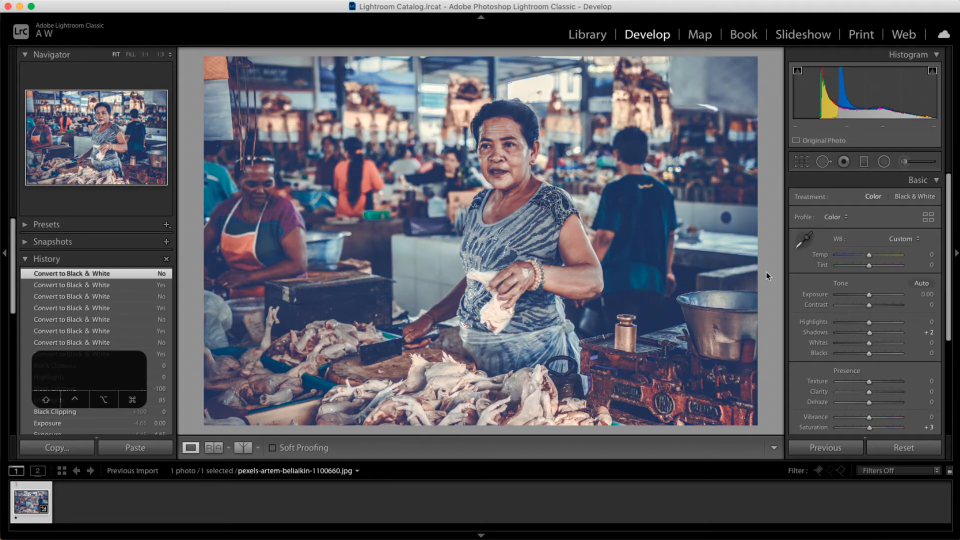
left_click(923, 284)
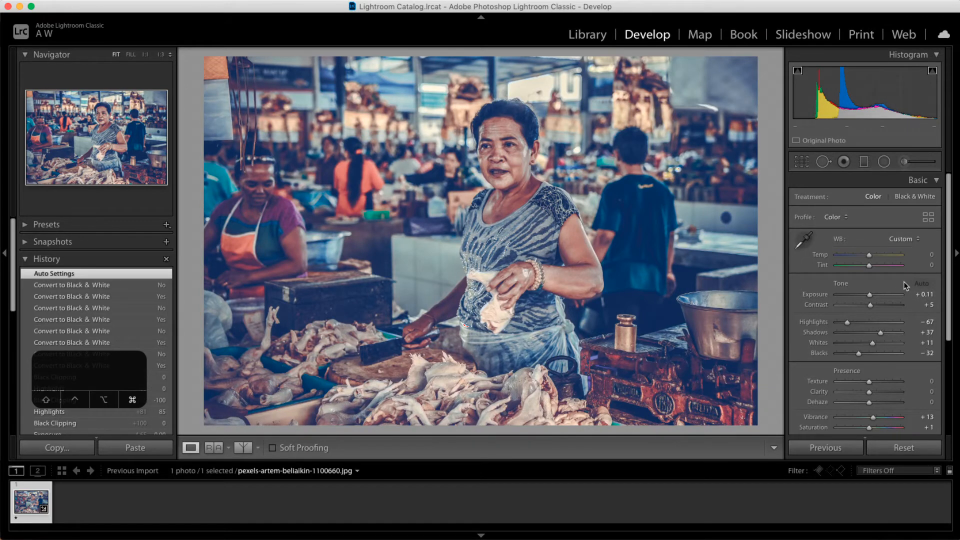
key("super+z")
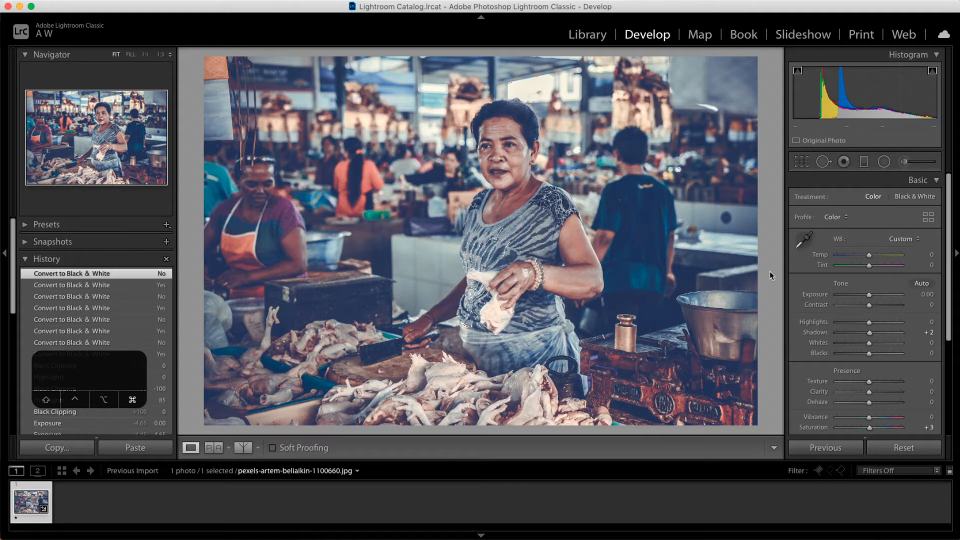
- Apply automatic white balance to the photo and undo it, twice in a row
key("shift+super+u")
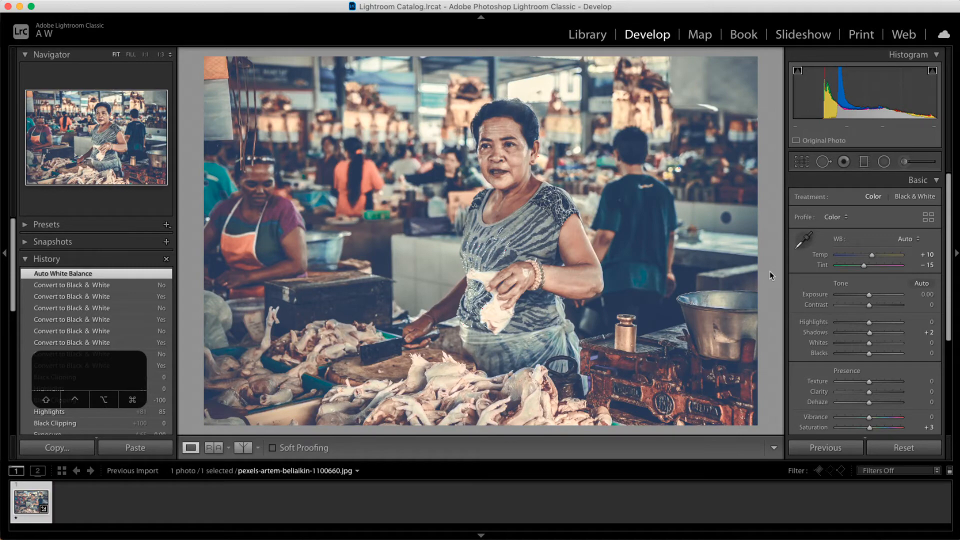
key("super+z")
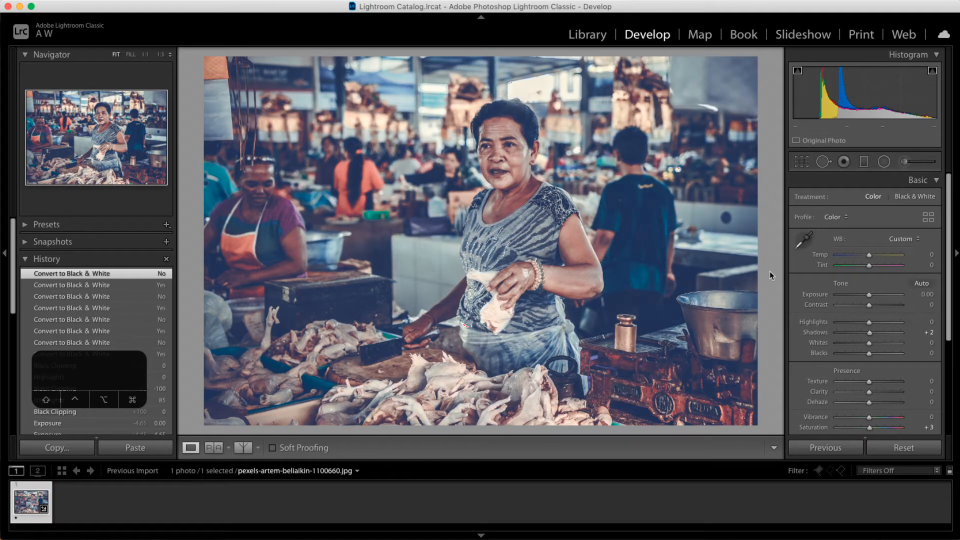
key("shift+super+u")
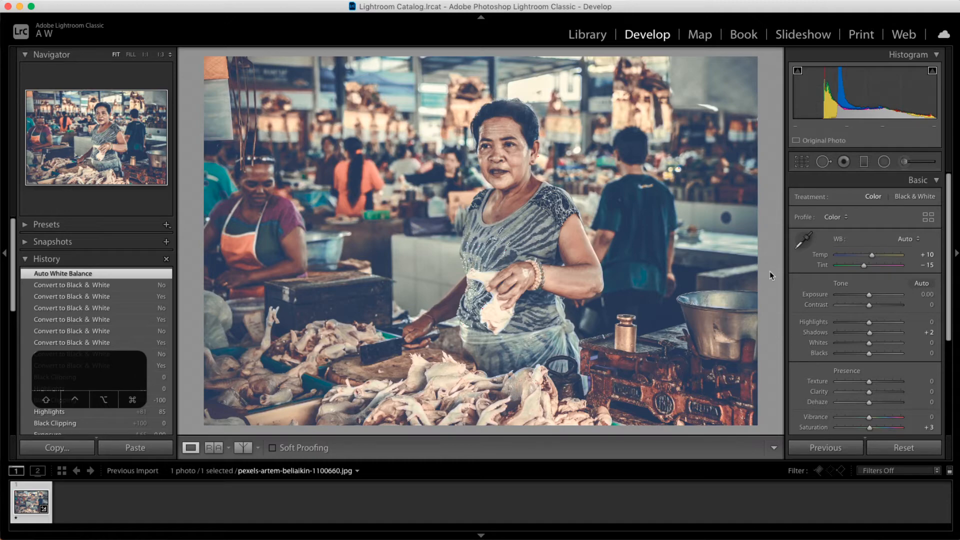
key("super+z")
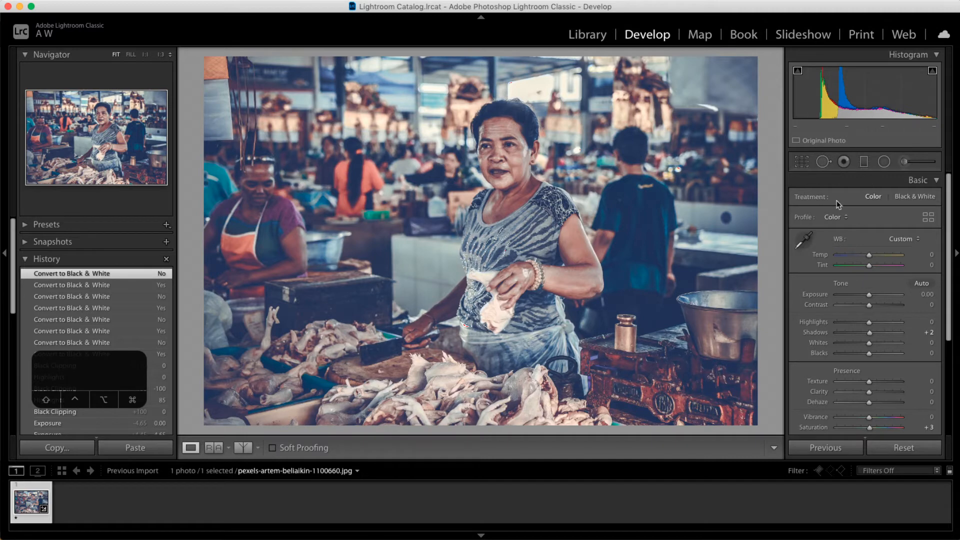
- Look through the adjustment sections, expand Detail to view Sharpening and Noise Reduction, and collapse it again
scroll(847, 302, "down", 3)
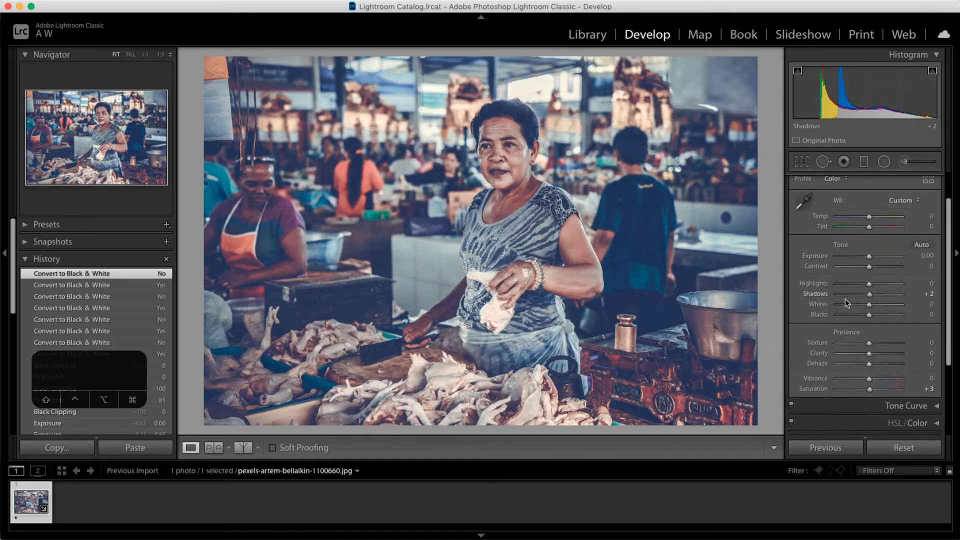
scroll(846, 302, "down", 6)
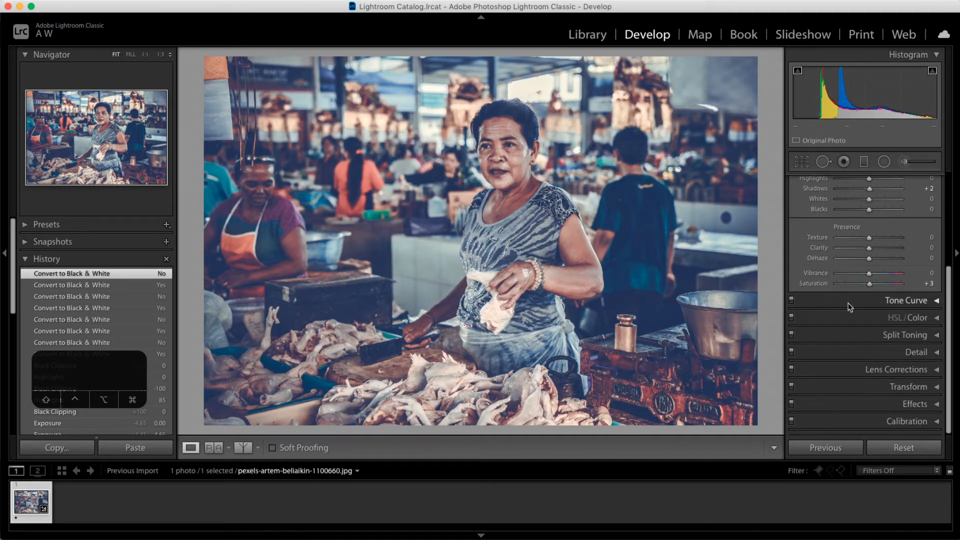
left_click(940, 356)
left_click(933, 197)
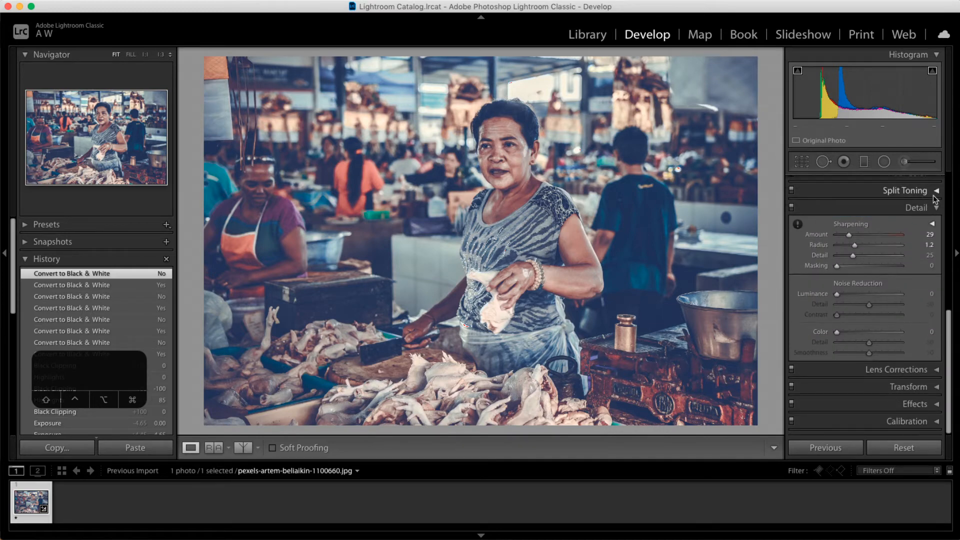
left_click(936, 208)
scroll(825, 306, "up", 8)
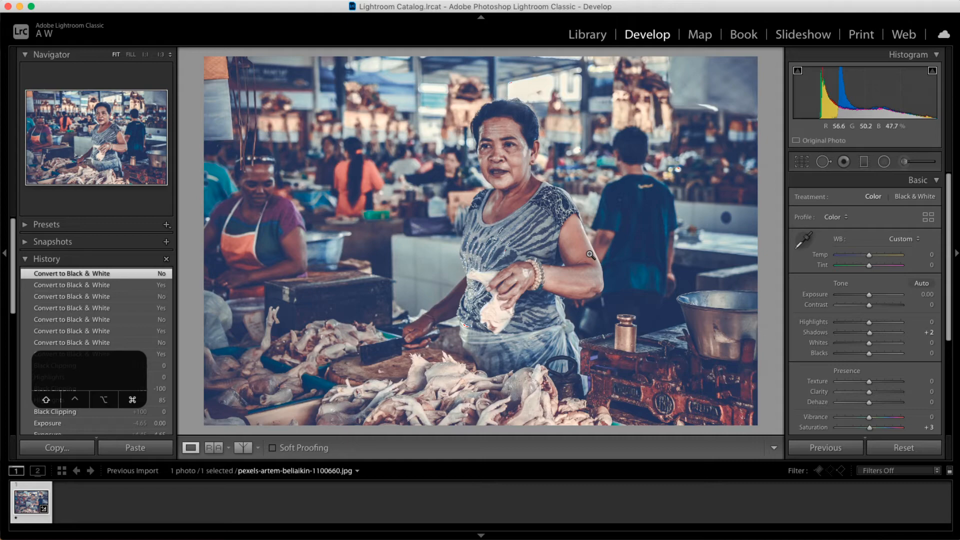
- Copy the photo's develop settings, leaving out Treatment & Profile, Local Adjustments, Lens Profile Corrections, Transform, Spot Removal and Crop
key("super+shift+c")
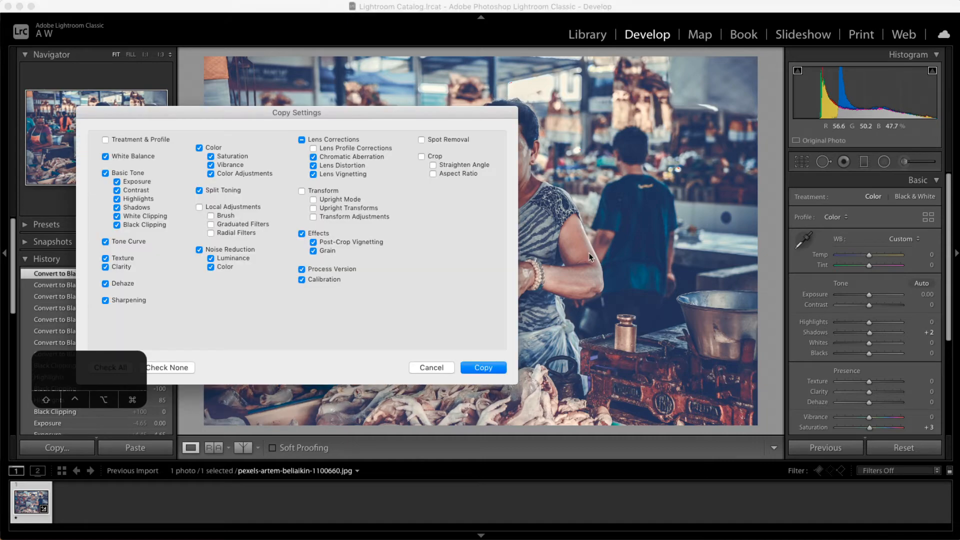
left_click_drag(324, 115, 435, 96)
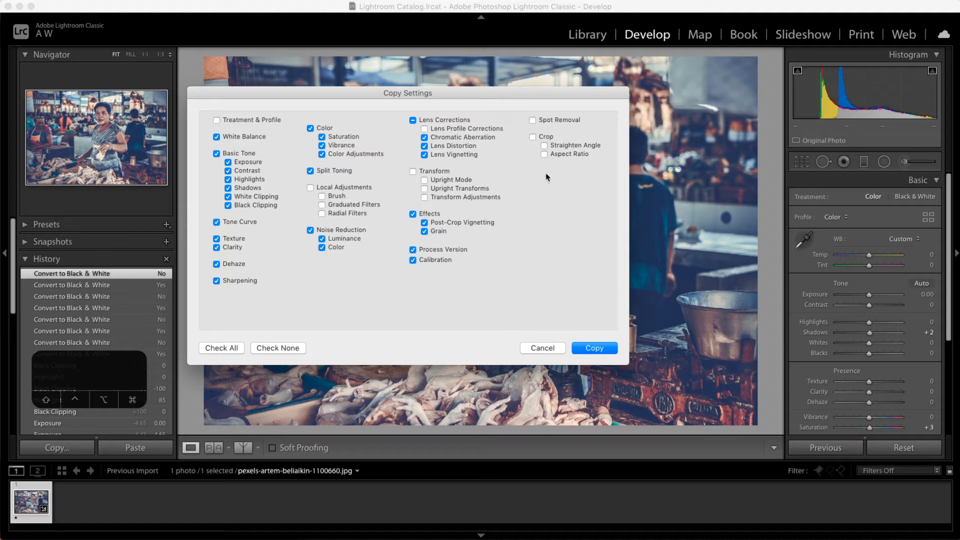
left_click(602, 350)
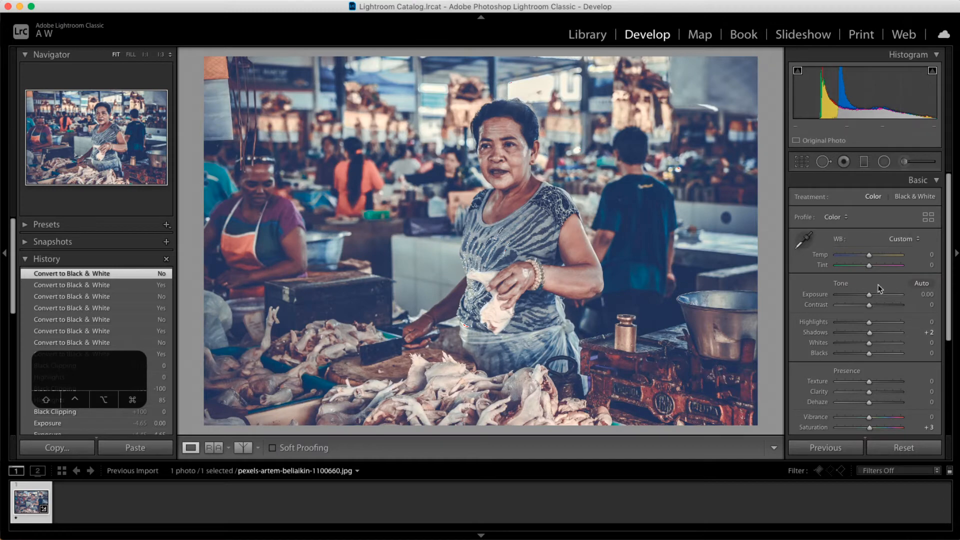
- Deselect the photo in the filmstrip and select it again
left_click(82, 507)
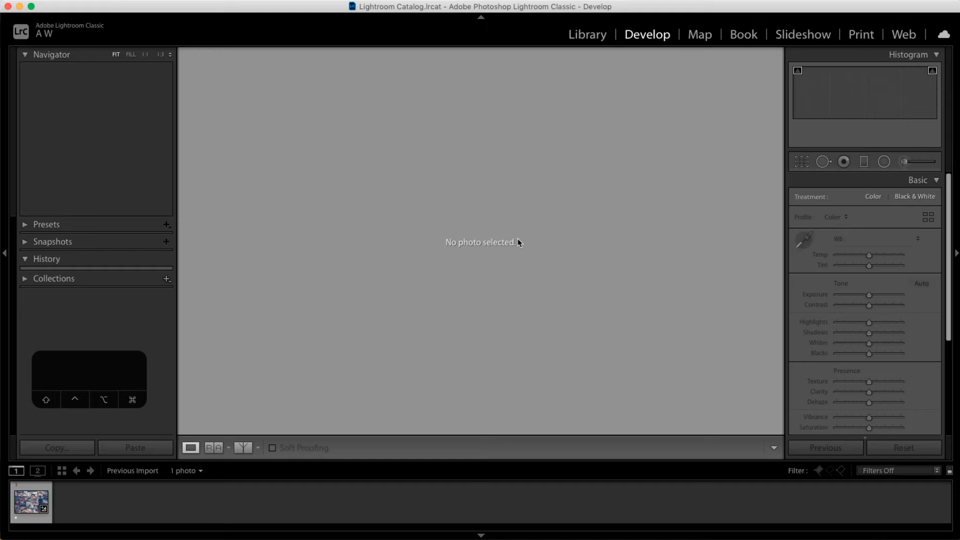
left_click(42, 499)
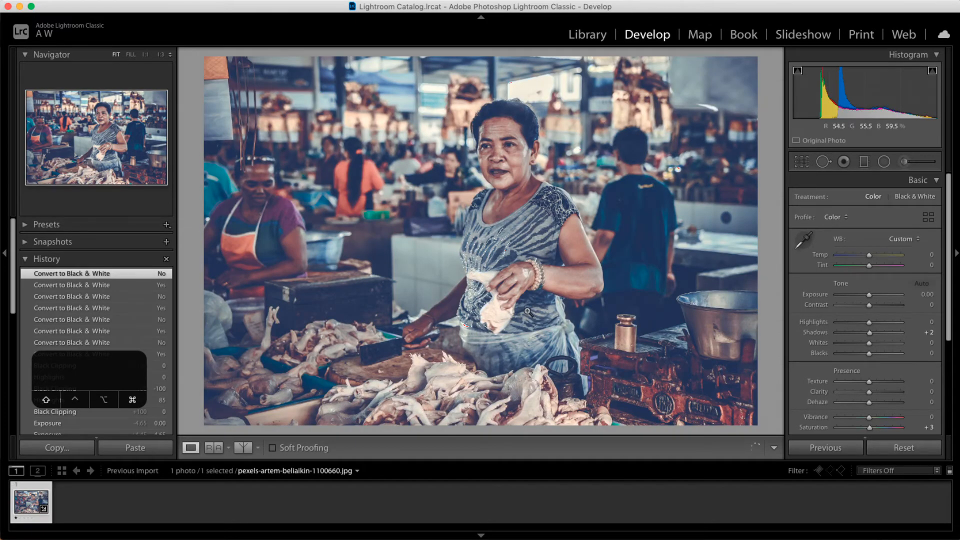
- Review the selected options in Copy Settings and dismiss them without copying
key("super+shift+c")
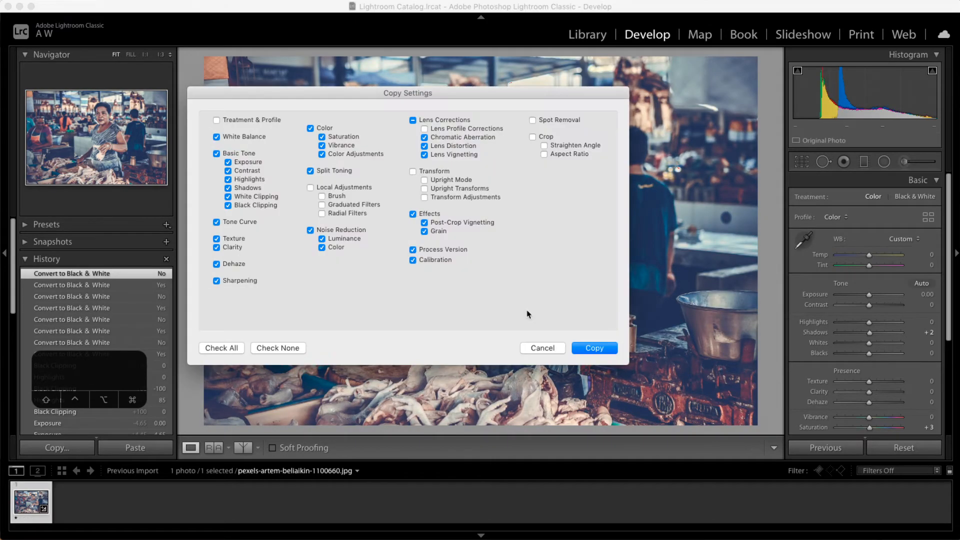
left_click(543, 349)
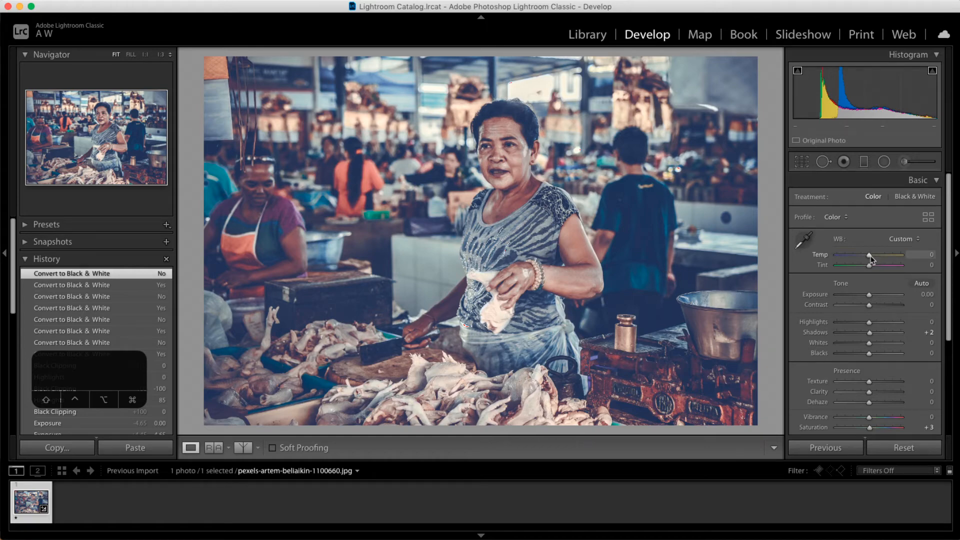
- Raise the photo's white balance Temp to +5 and set it back to 0
left_click_drag(873, 256, 871, 257)
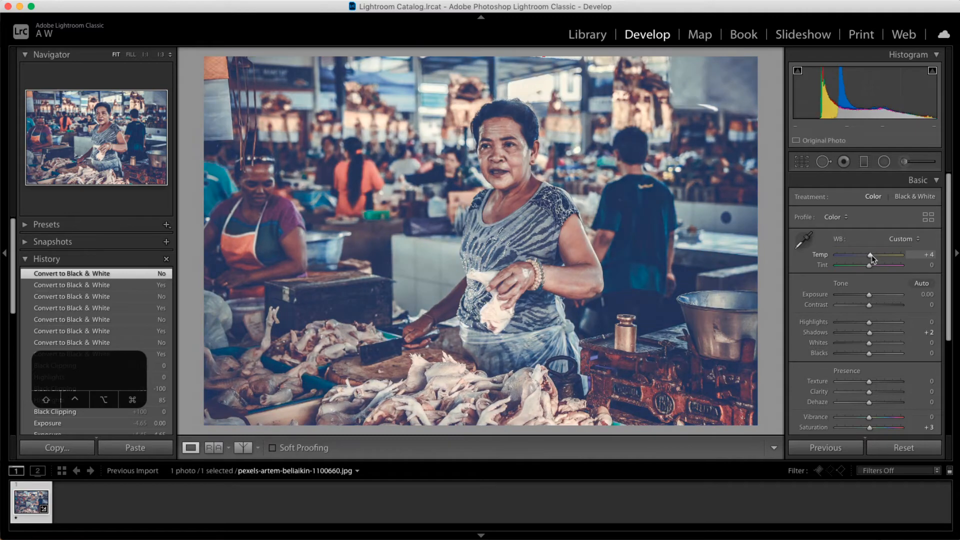
left_click(932, 256)
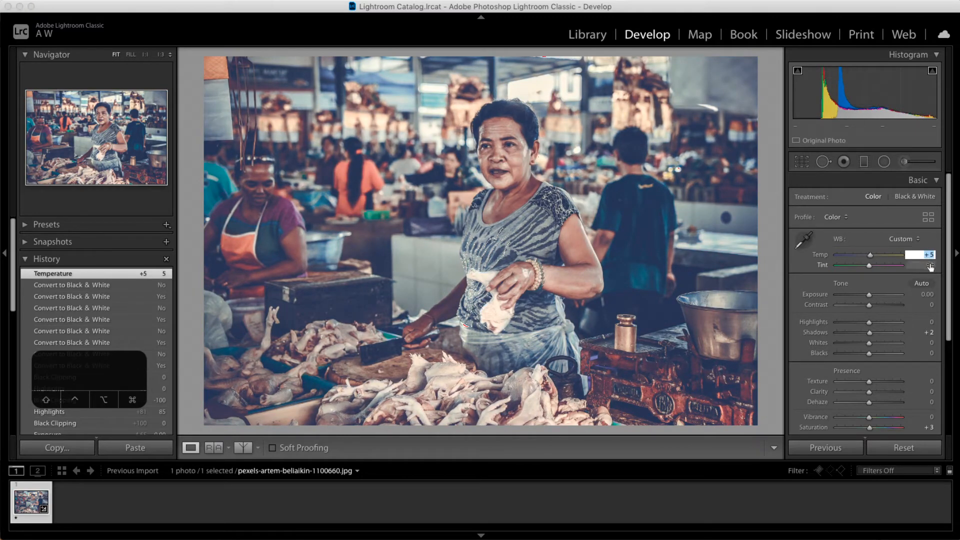
type("0")
key("Return")
- Set the photo's white balance Tint to 10 and change it to -10
left_click(925, 266)
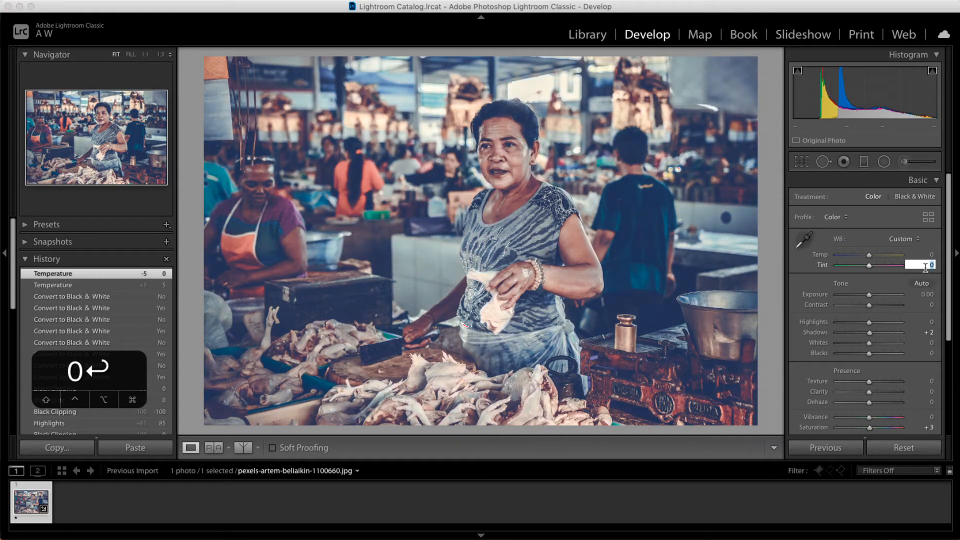
type("10")
key("Return")
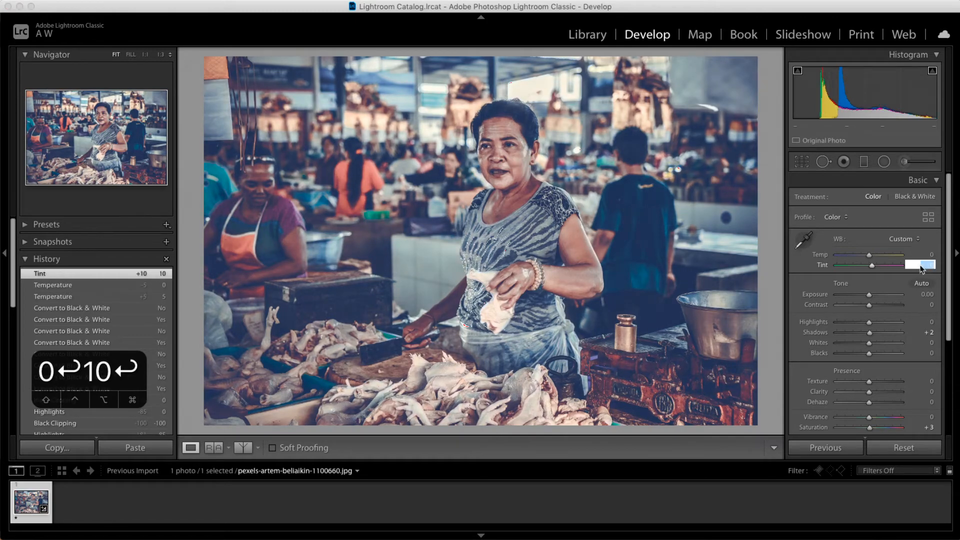
type("-10")
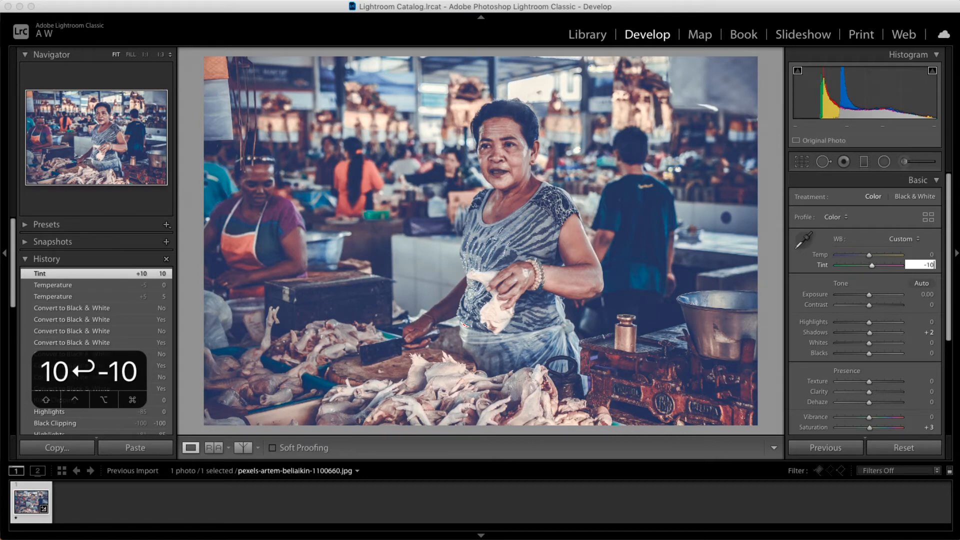
key("Return")
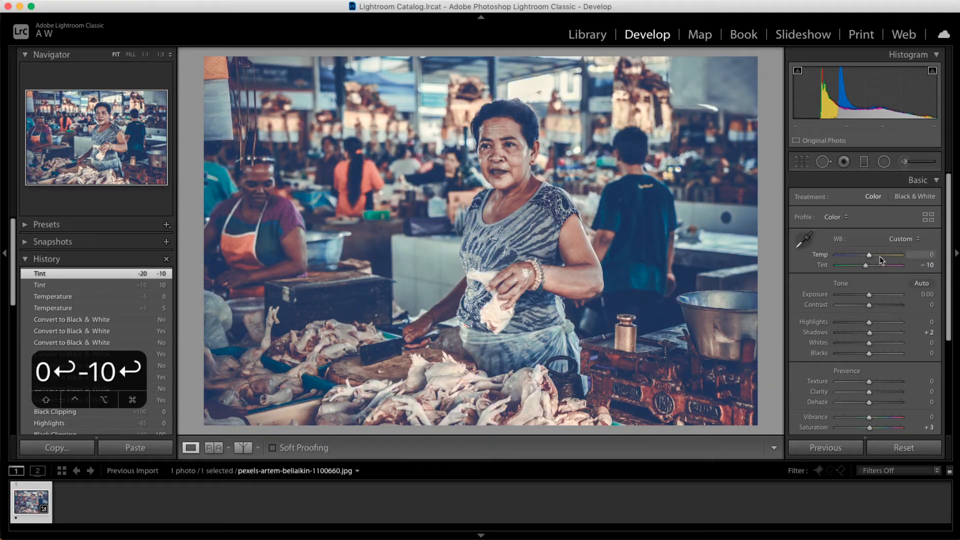
key("Up")
key("Up")
key("Up")
key("Up")
key("Up")
key("Up")
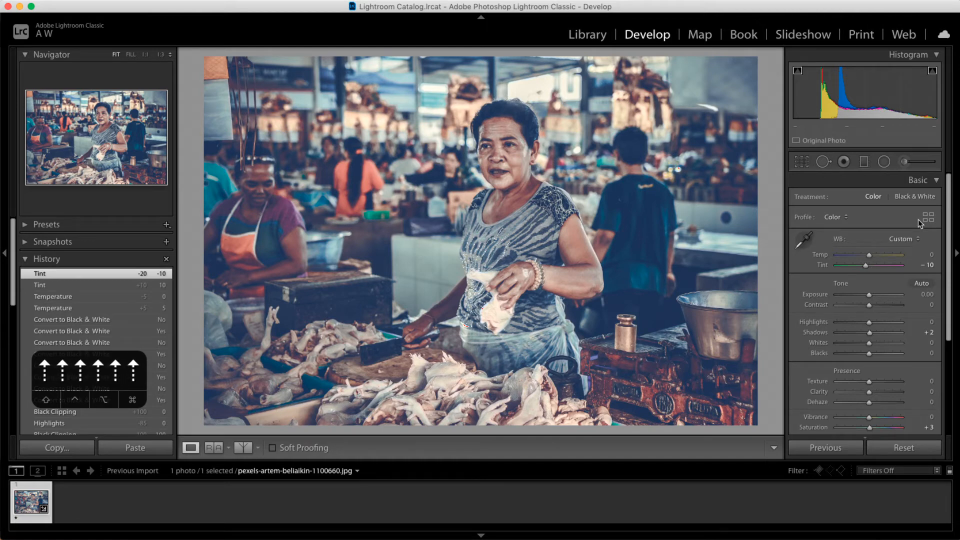
key("Down")
key("Down")
key("Right")
key("Right")
key("Right")
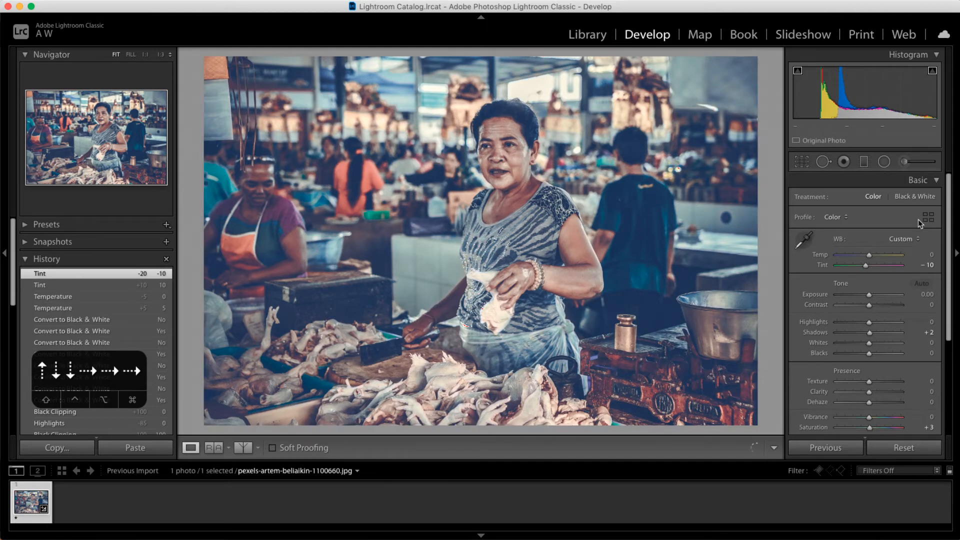
key("Down")
key("Down")
key("Down")
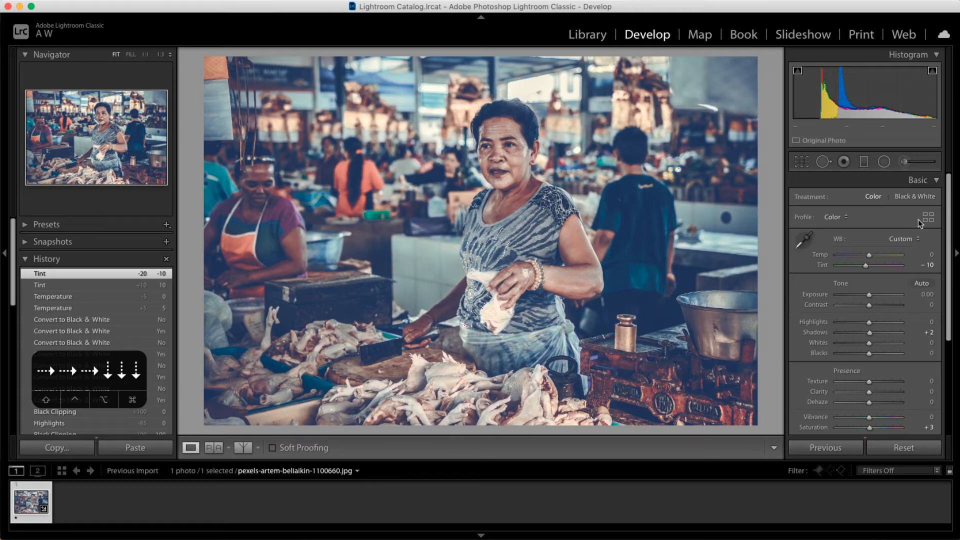
- Reset Tint to its default and nudge Exposure one increment up and back down, twice
double_click(868, 270)
key("plus")
key("minus")
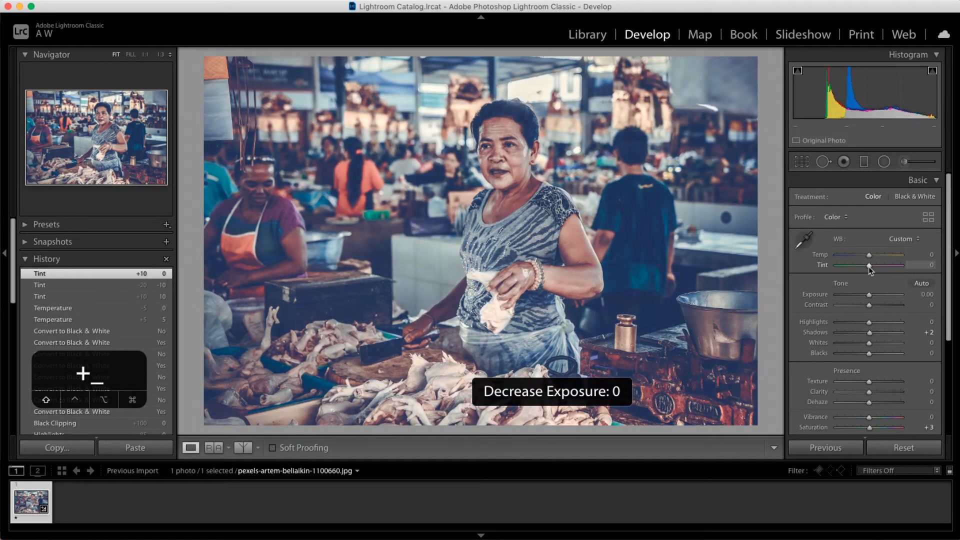
key("plus")
key("minus")
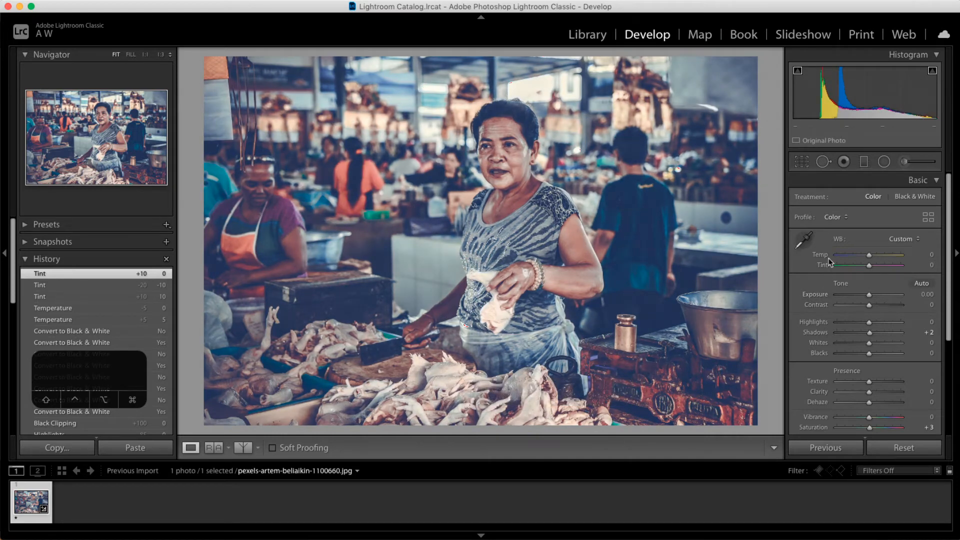
- Cycle the active Basic adjustment forward from Temperature to Highlights and back to Exposure without changing values
key("period")
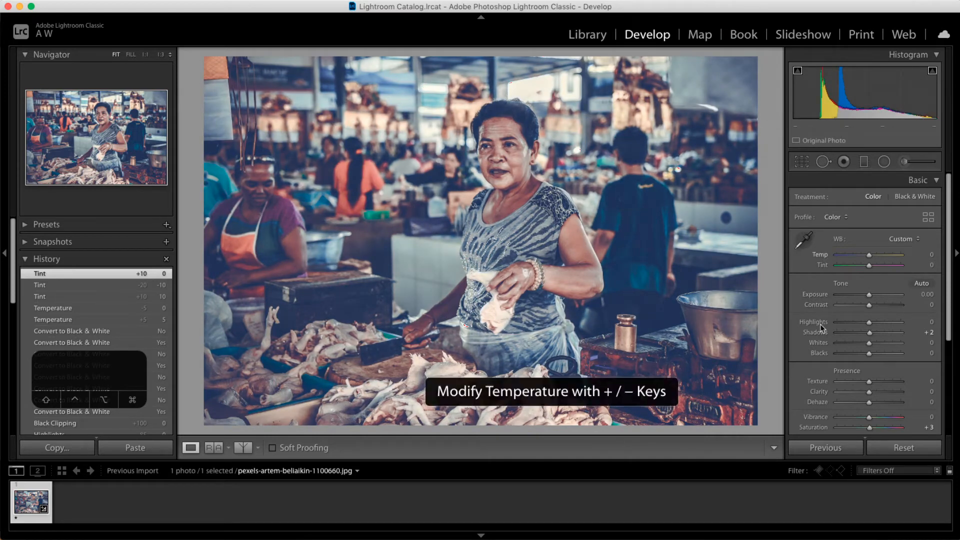
key("period")
key("period")
key("period")
key("period")
key("period")
key("comma")
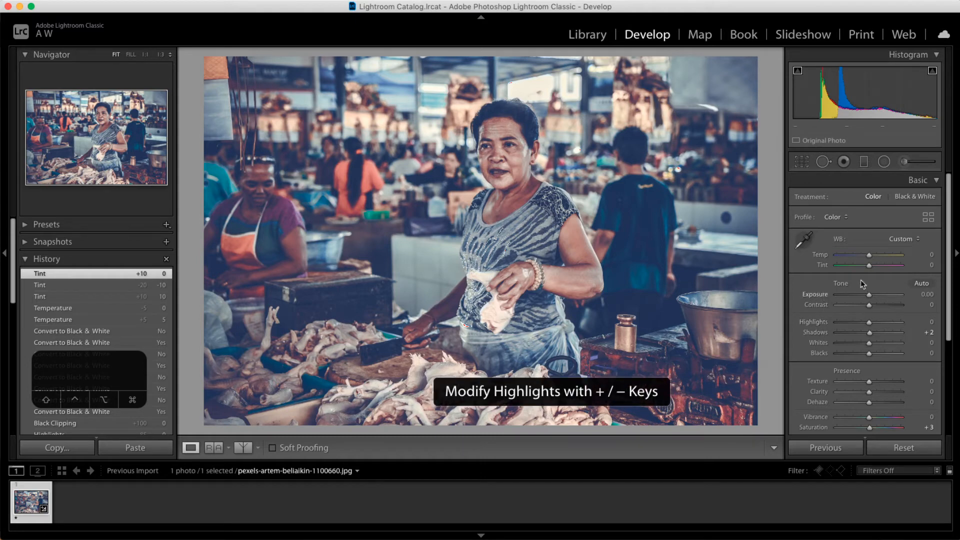
key("comma")
key("comma")
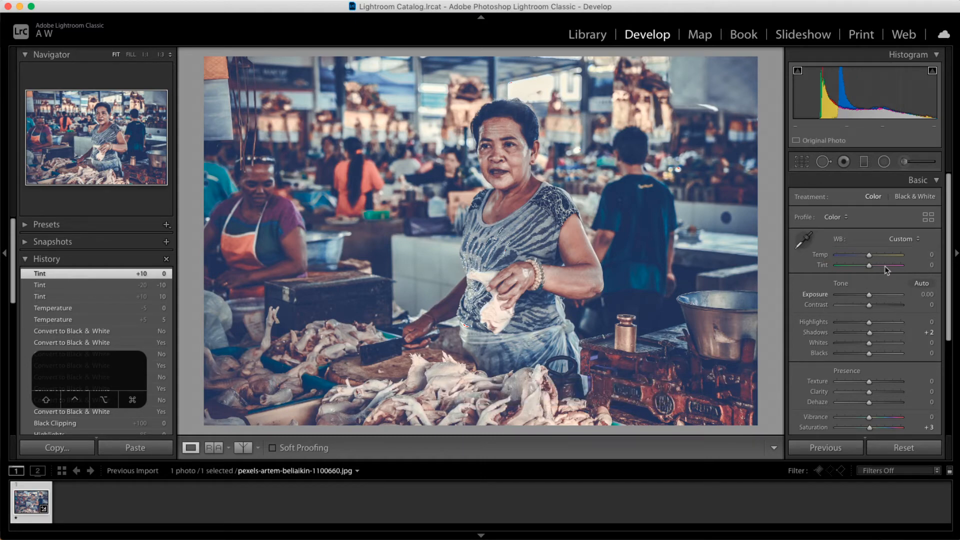
- Set the white balance Temp to 10 and reset it to its default
left_click(933, 256)
type("10")
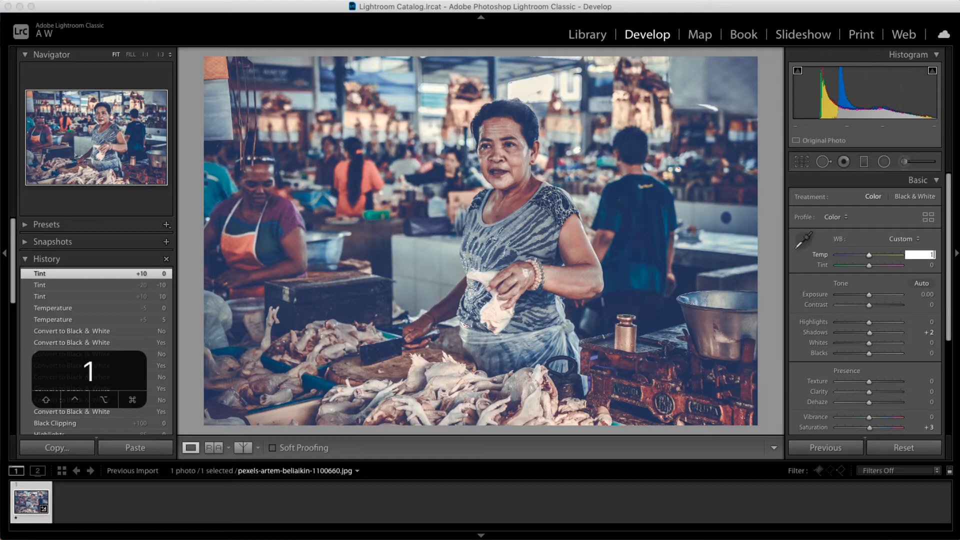
key("Return")
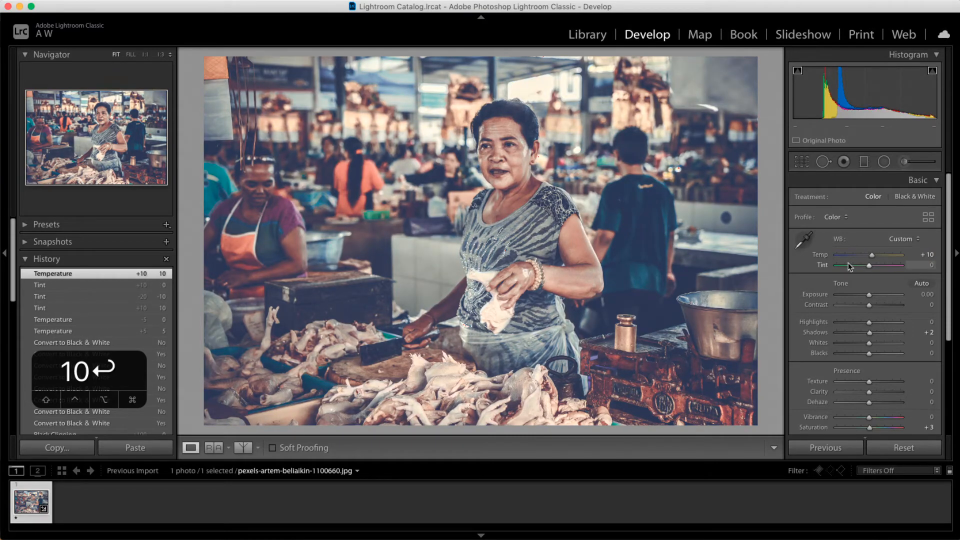
double_click(826, 259)
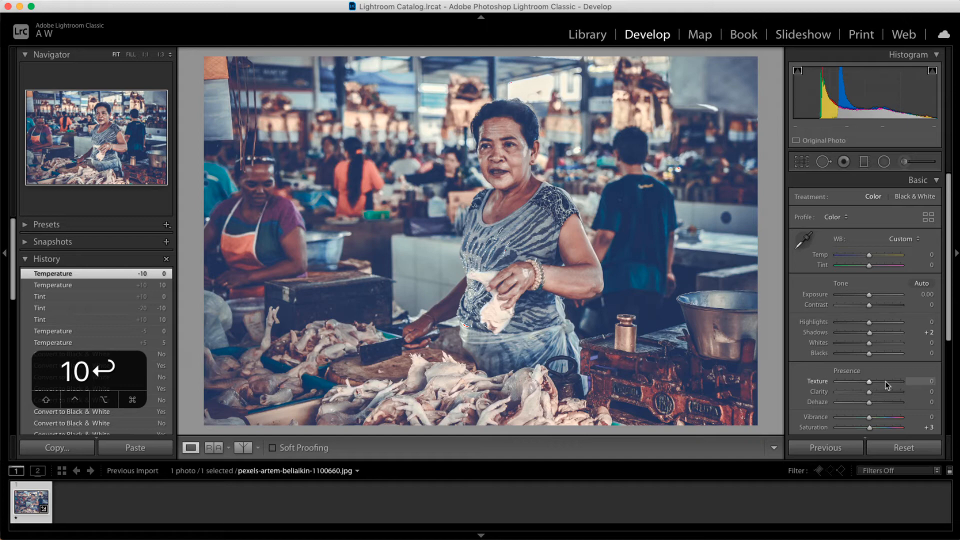
- Reset all of the photo's develop settings and compare the before and after views
key("shift+super+r")
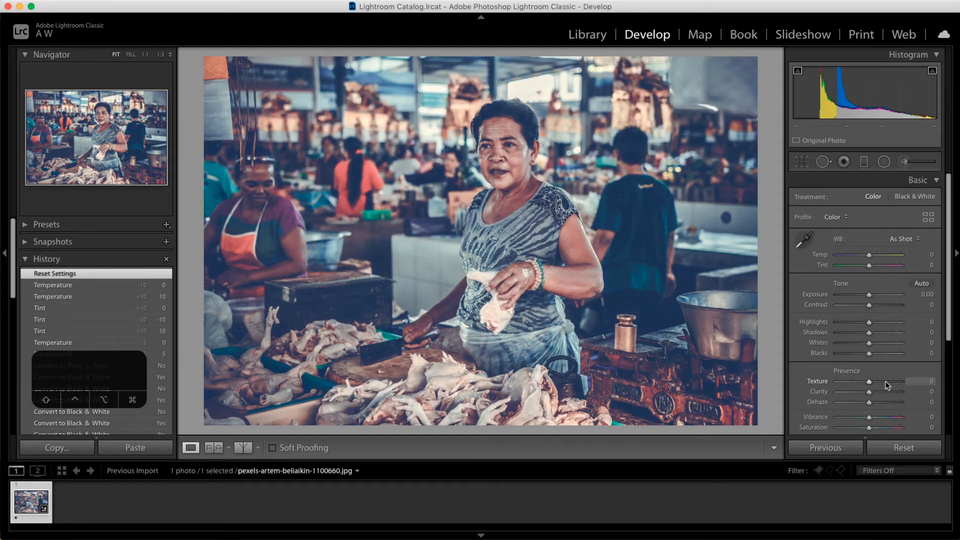
key("backslash")
key("backslash")
key("shift+super+r")
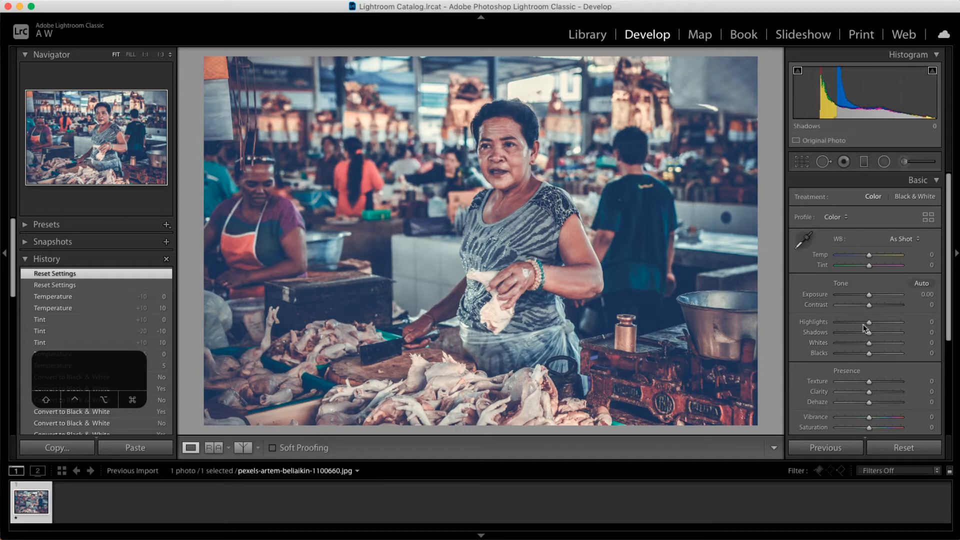
- Sample a neutral target with the White Balance Selector in the bright background and again on the woman's blouse
key("w")
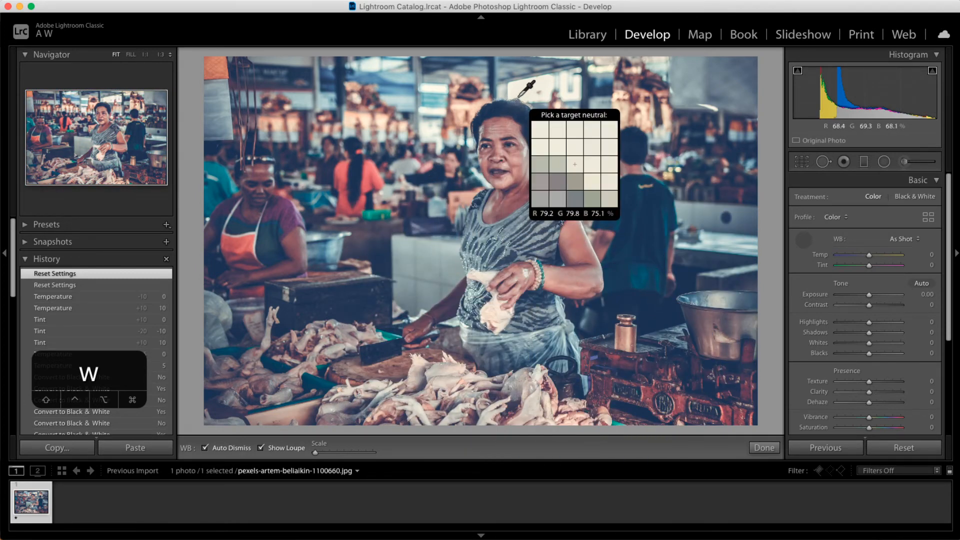
left_click(439, 111)
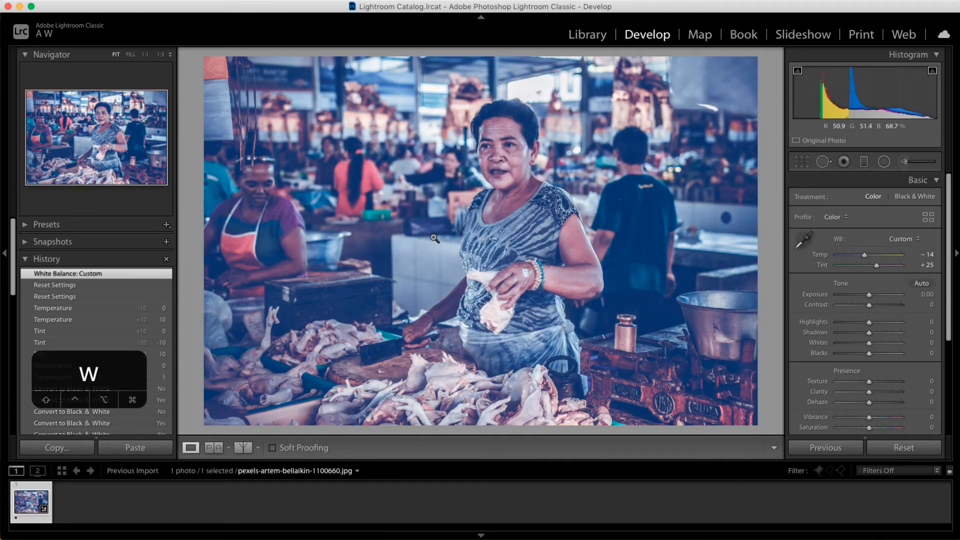
key("w")
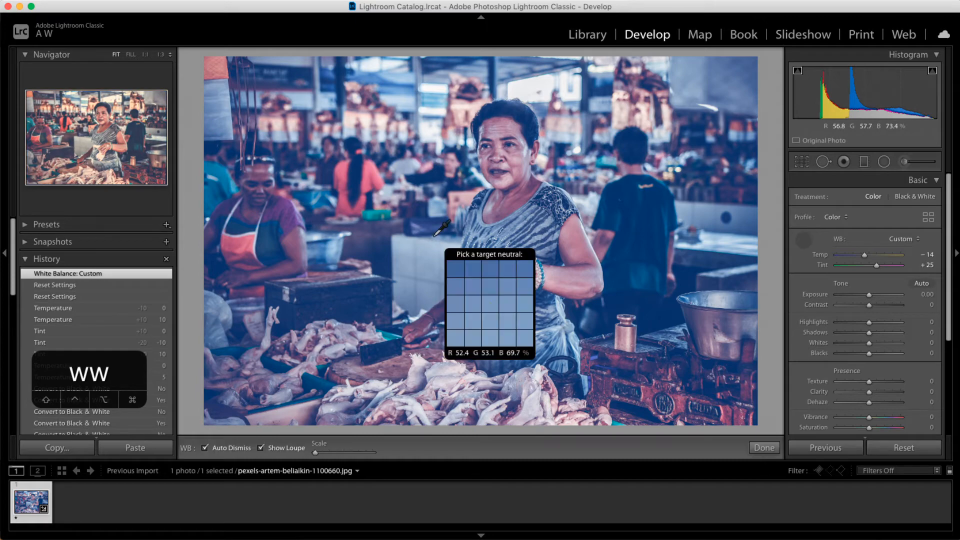
left_click(556, 247)
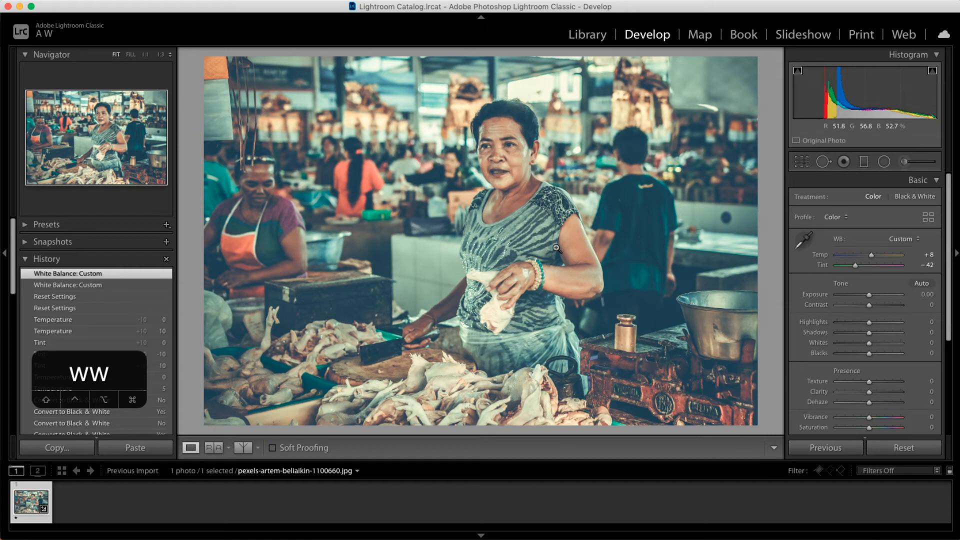
- Resample the white balance from the woman's forehead and again from her shoulder
key("w")
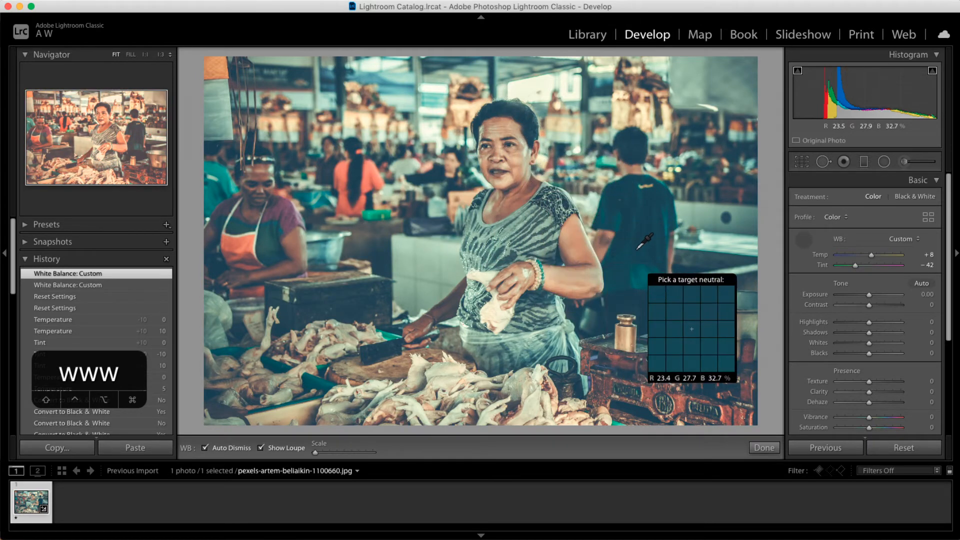
left_click(494, 131)
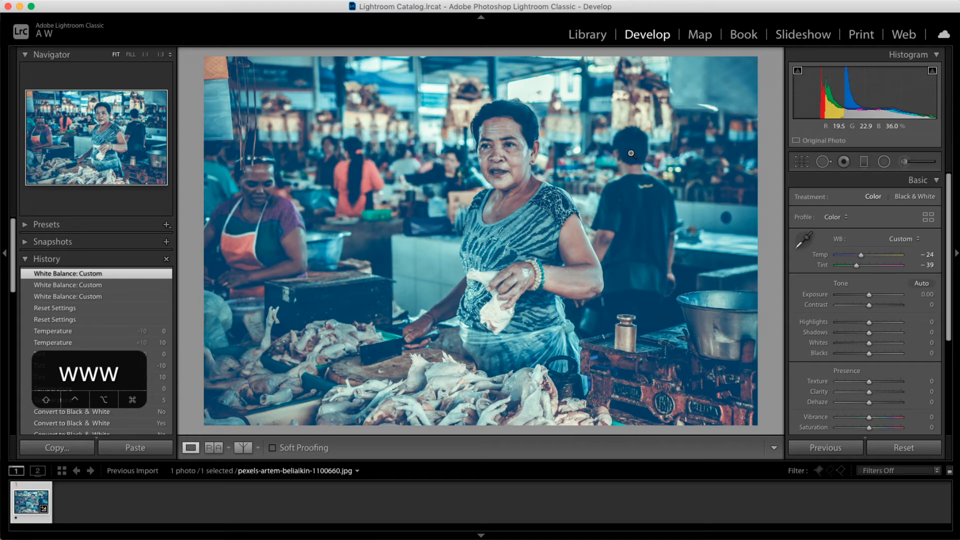
key("w")
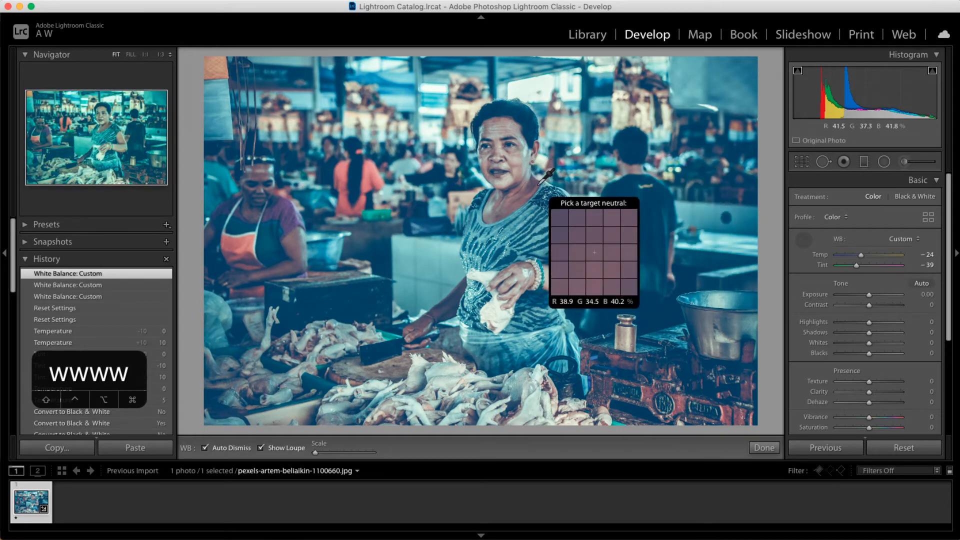
left_click(539, 184)
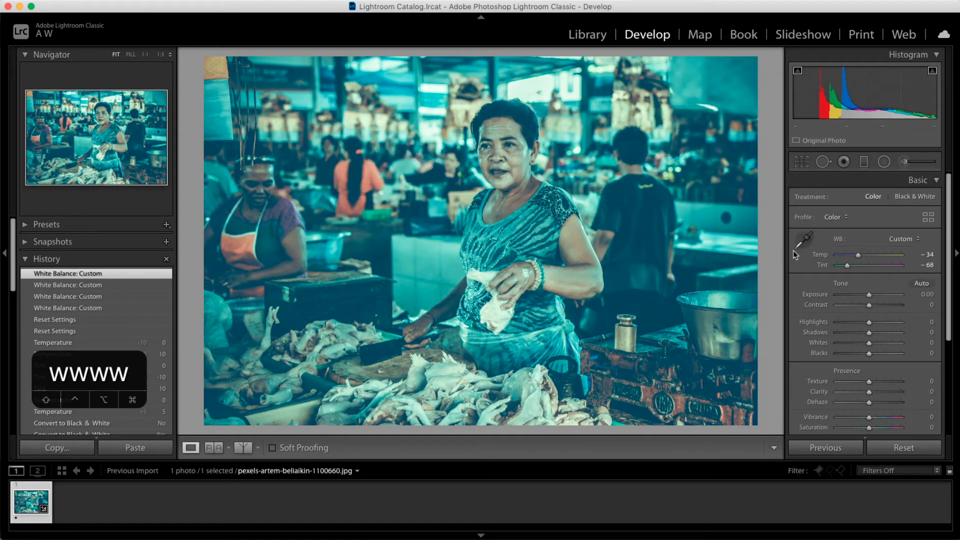
- Adjust Tint to -36 and Temp to -17, and reset all of the photo's develop settings
left_click_drag(848, 267, 865, 259)
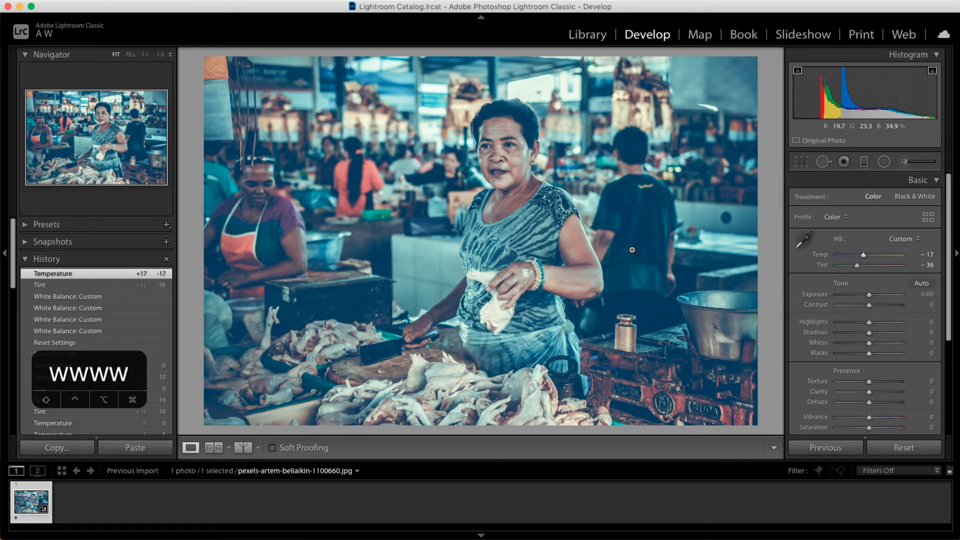
key("shift+super+r")
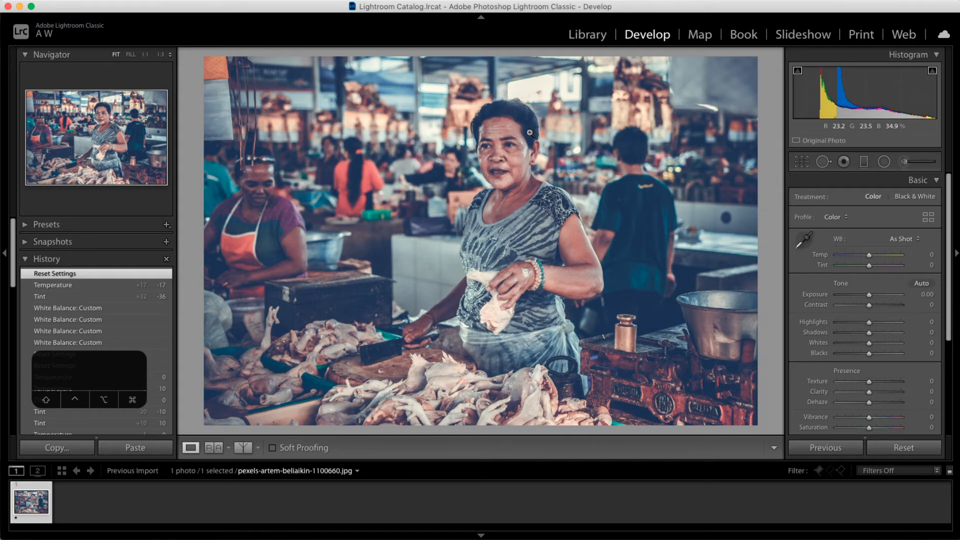
- Crop the photo inward from its upper-left corner and reset the crop
key("r")
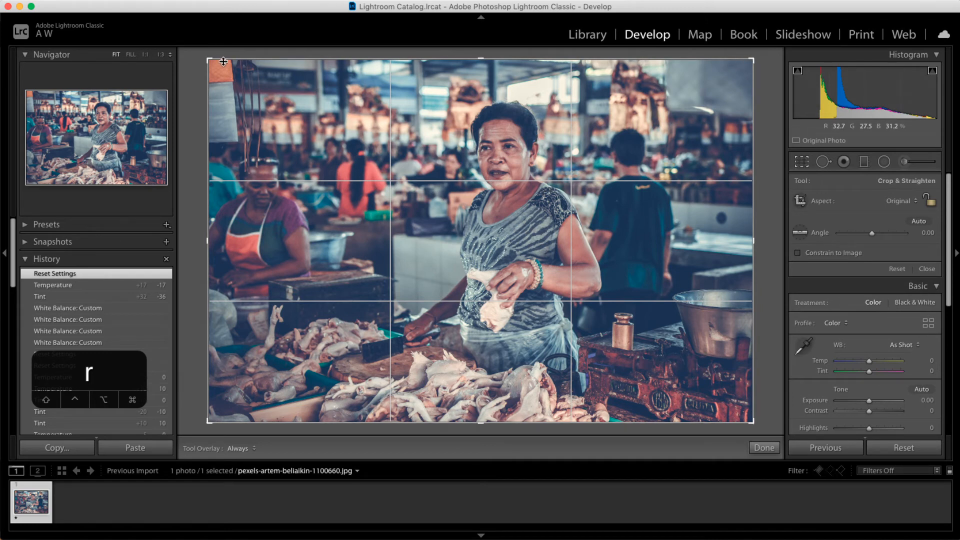
left_click_drag(208, 59, 268, 77)
key("super+alt+r")
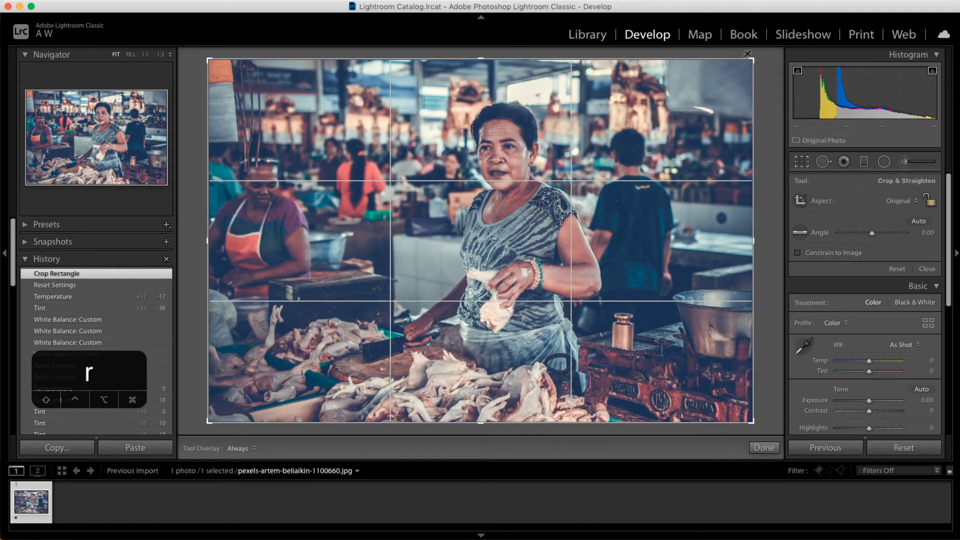
- Crop the photo inward from its upper-right corner with the image repositioned in the frame, and extend the crop back to the full photo
left_click_drag(755, 240, 769, 229)
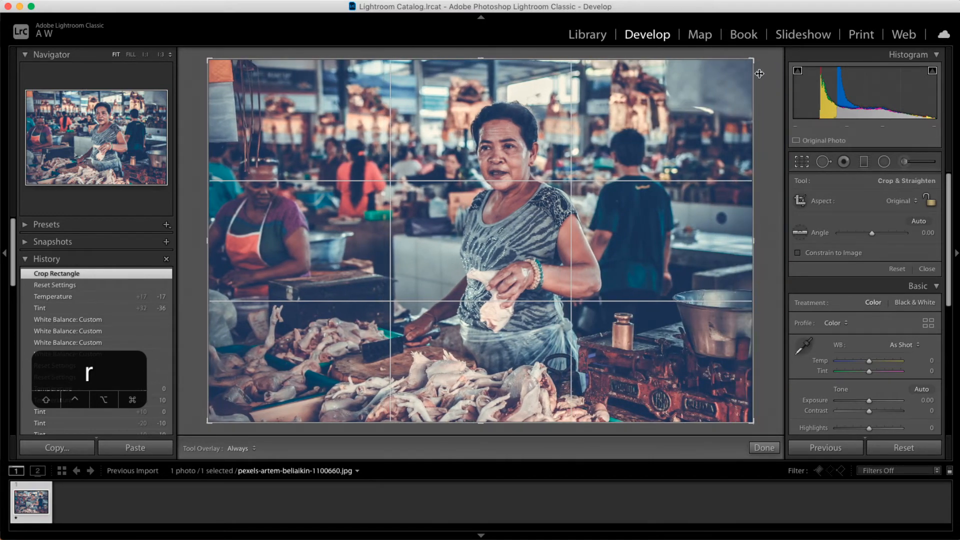
left_click_drag(754, 59, 723, 148)
left_click_drag(746, 113, 731, 78)
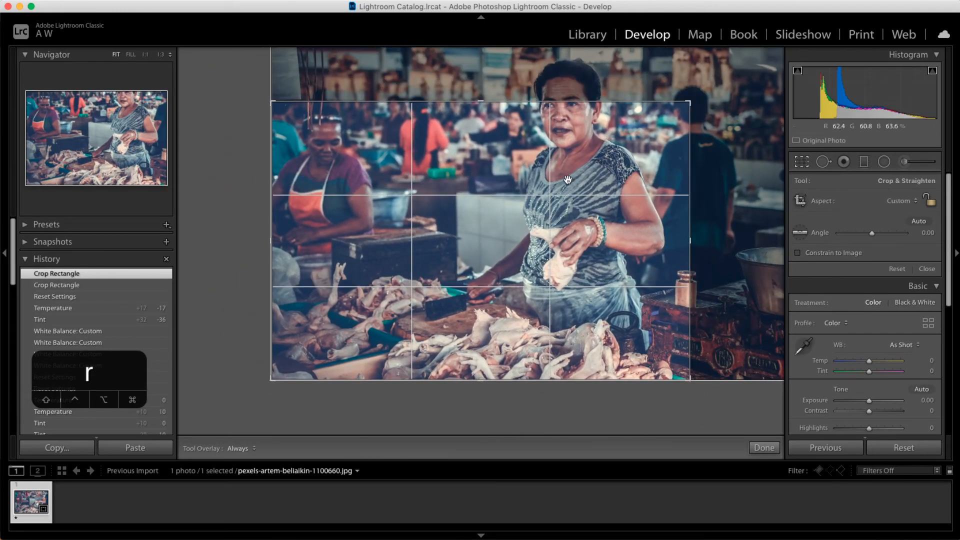
left_click_drag(578, 168, 498, 220)
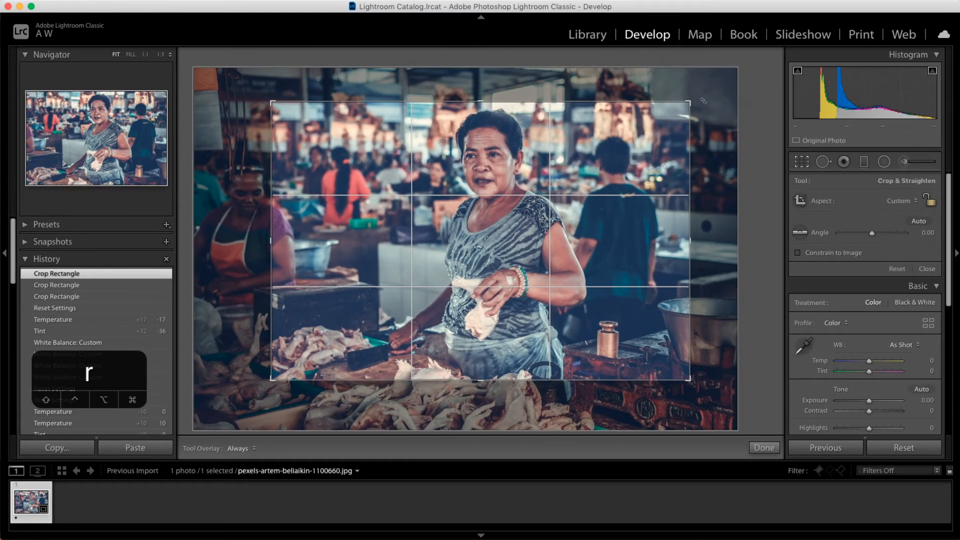
left_click_drag(693, 100, 758, 56)
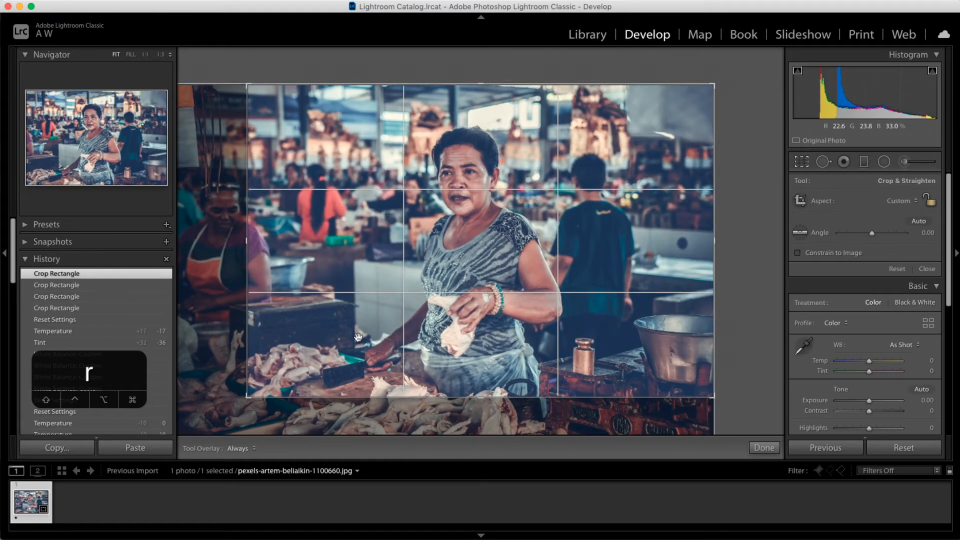
left_click_drag(241, 400, 159, 451)
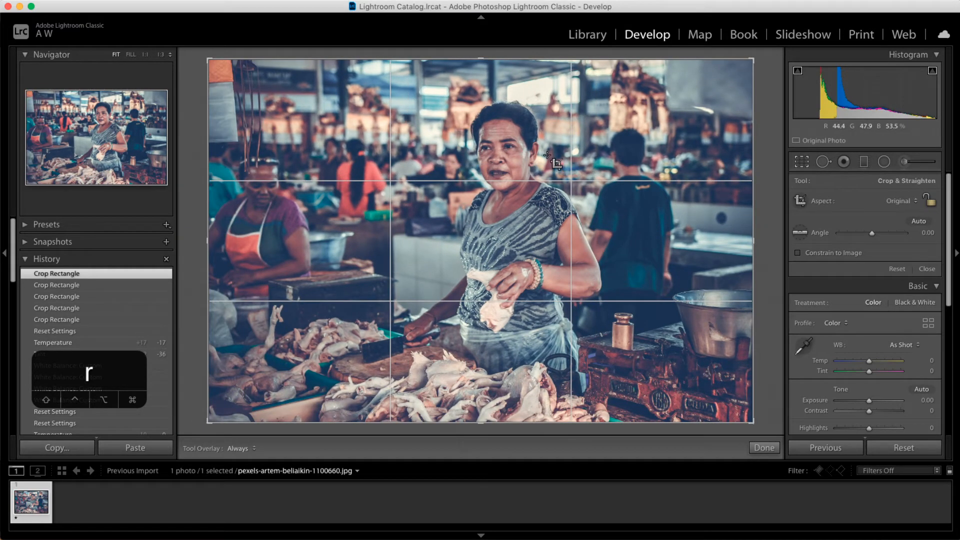
- Switch the crop orientation back and forth between portrait and landscape, ending with a portrait crop centred on the woman
key("r")
key("r")
key("x")
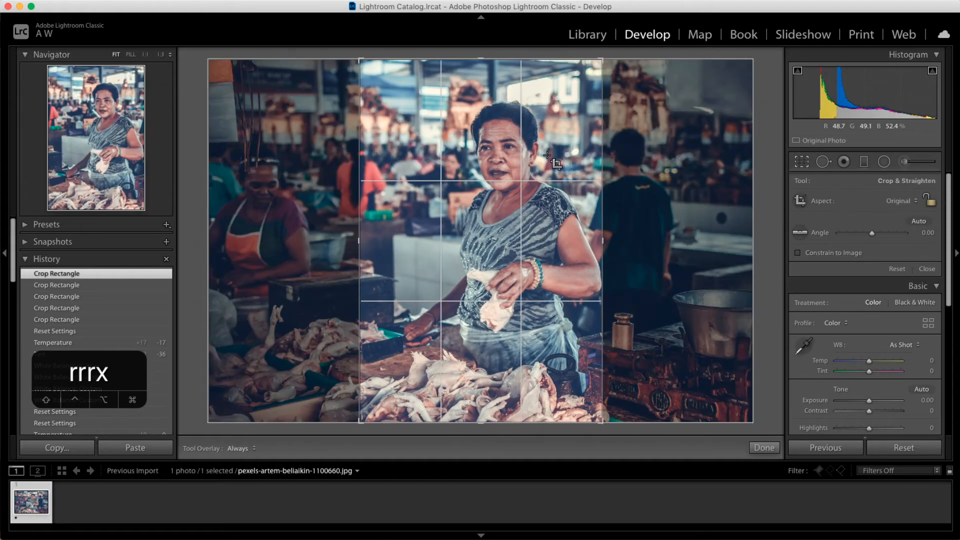
key("x")
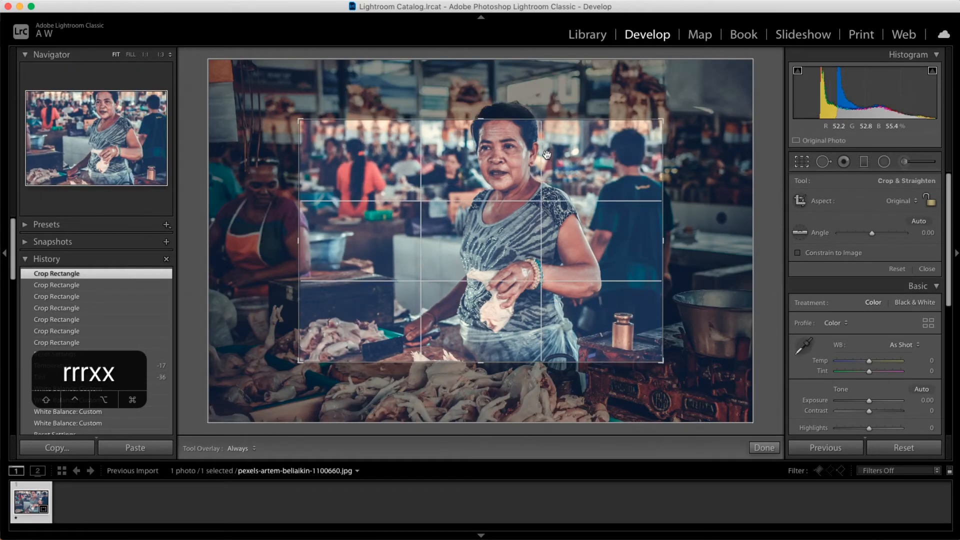
key("x")
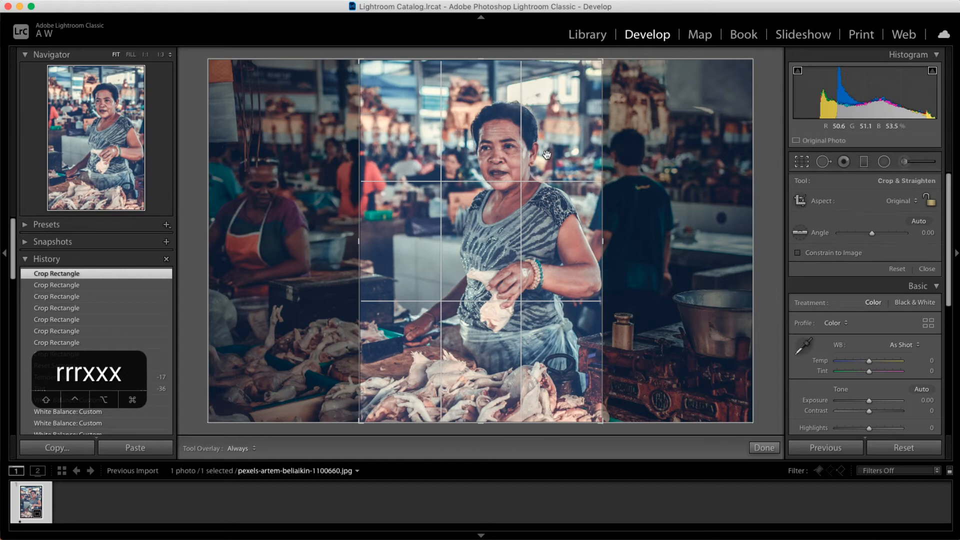
key("x")
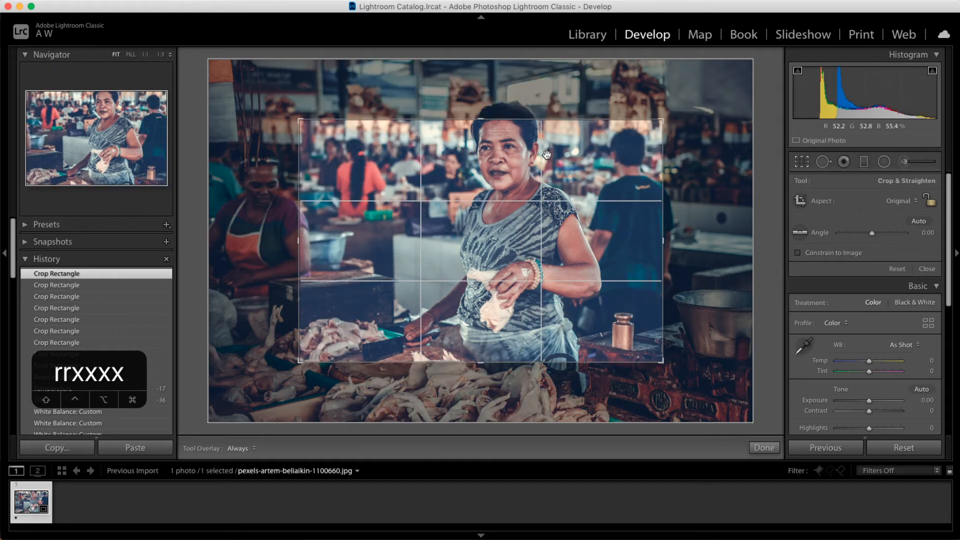
key("x")
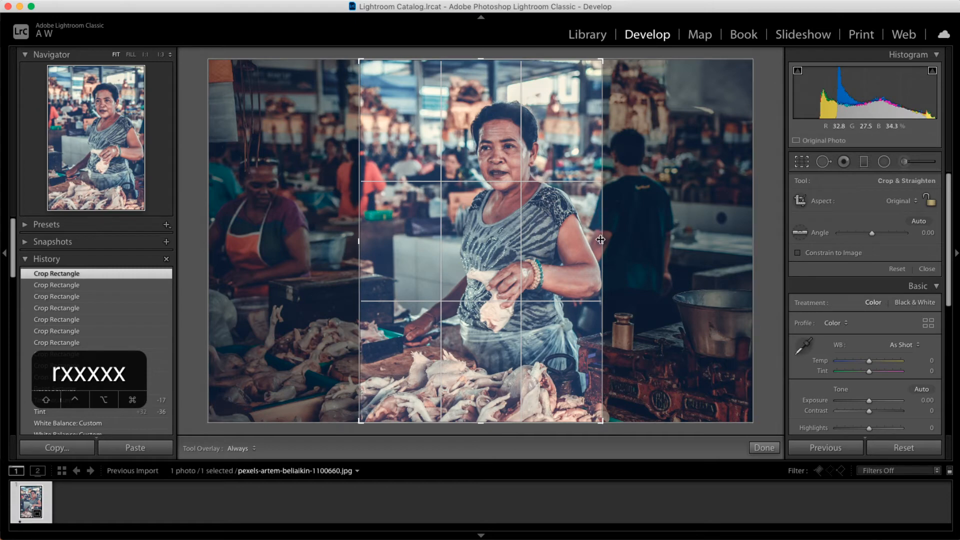
- Widen the portrait crop slightly, reposition the photo so the woman sits right of centre in the frame, and apply the crop
left_click_drag(602, 241, 620, 241)
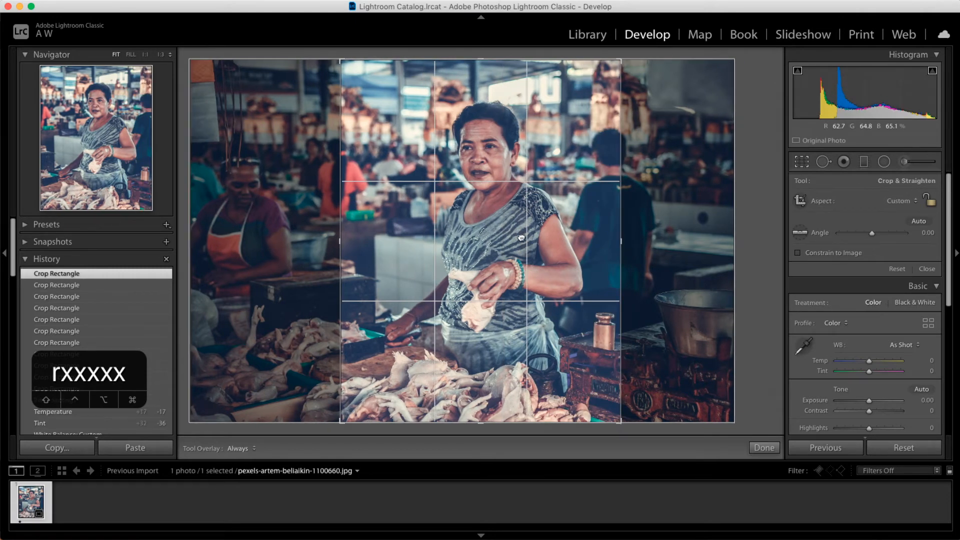
left_click_drag(516, 234, 573, 225)
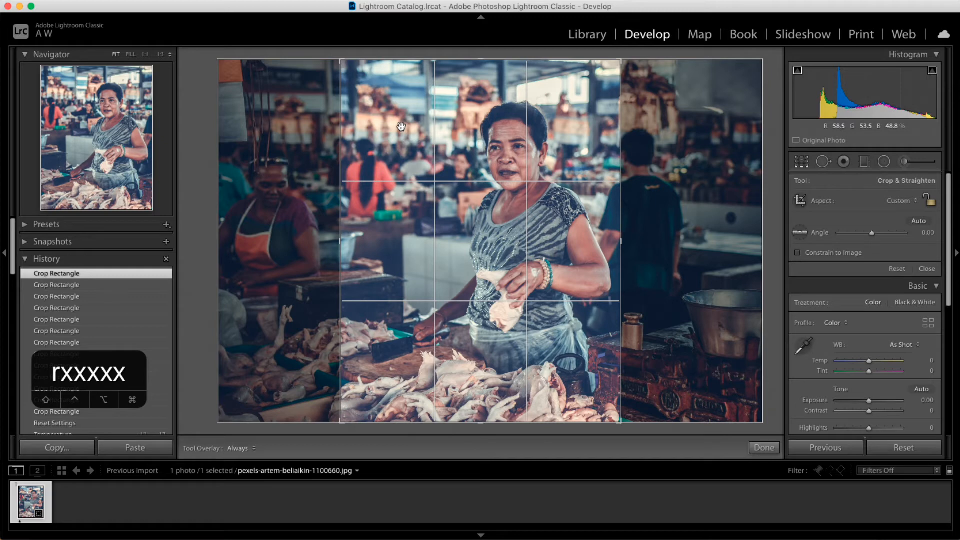
left_click_drag(521, 224, 421, 223)
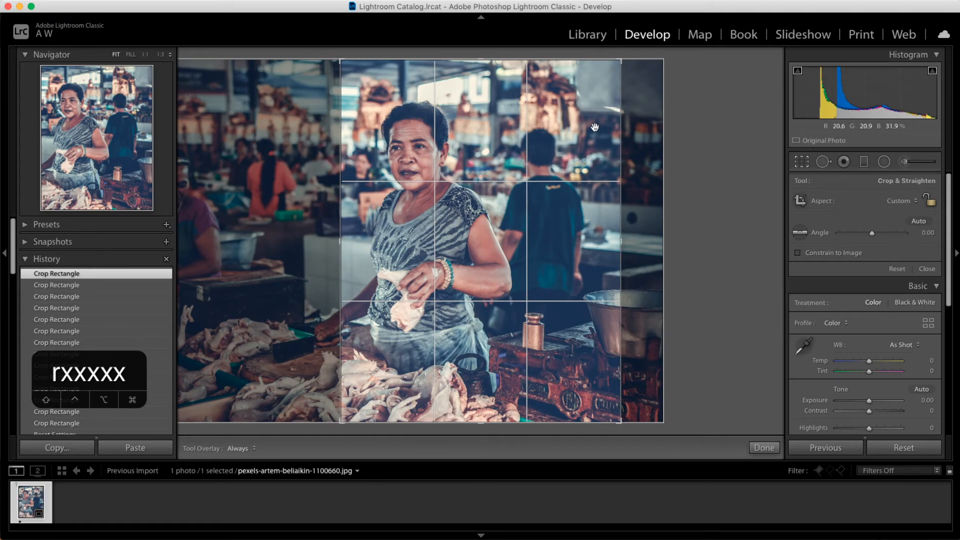
left_click_drag(554, 253, 647, 250)
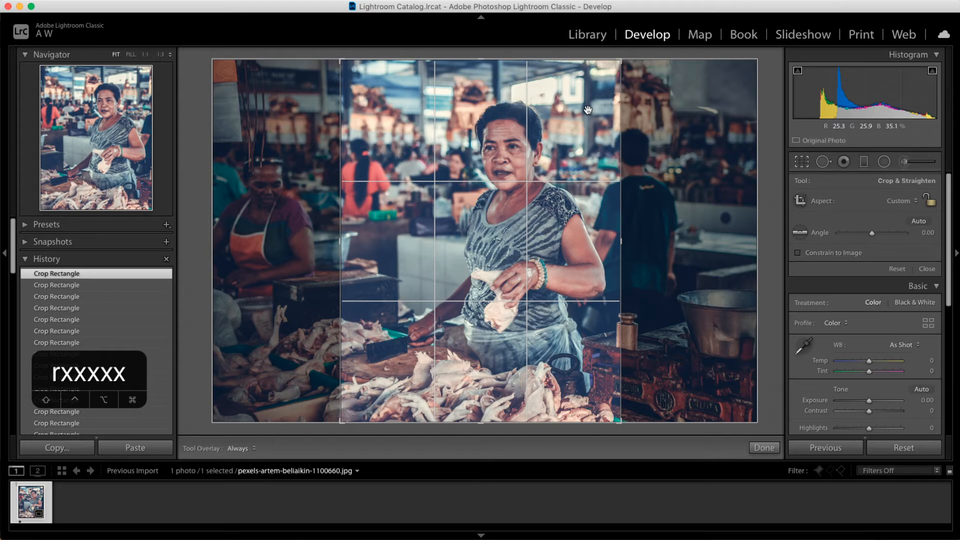
key("Return")
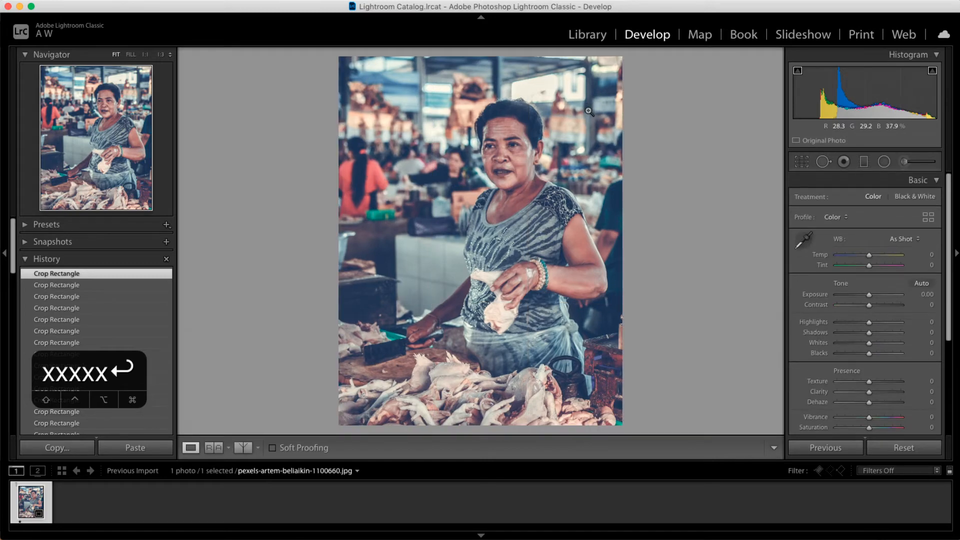
- Undo the crop changes back to the full uncropped photo and reset all of its develop settings
key("super+z")
key("super+z")
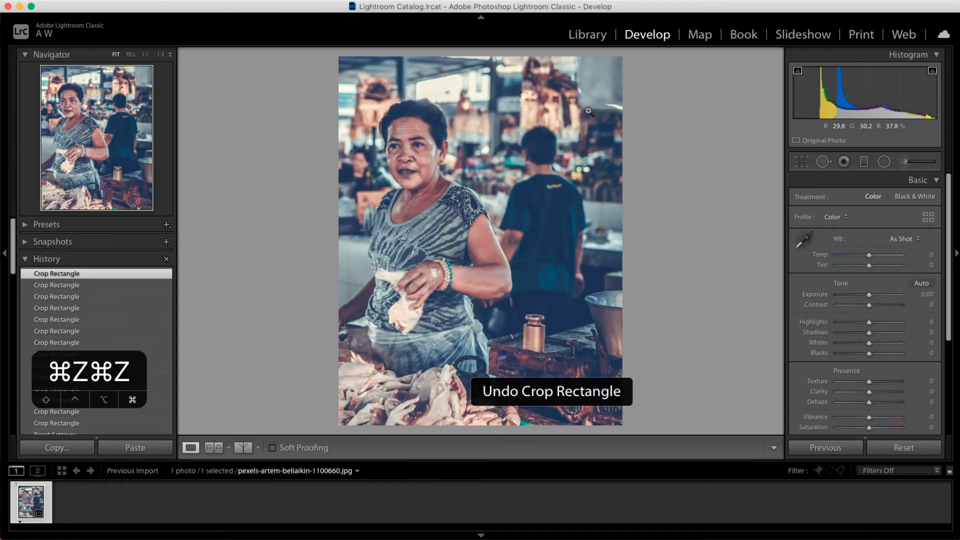
key("super+z")
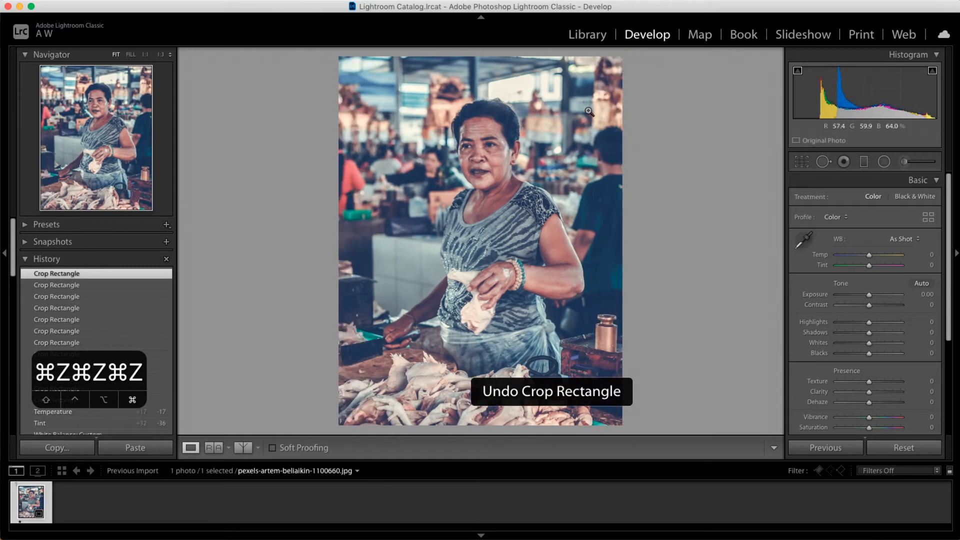
key("super+z")
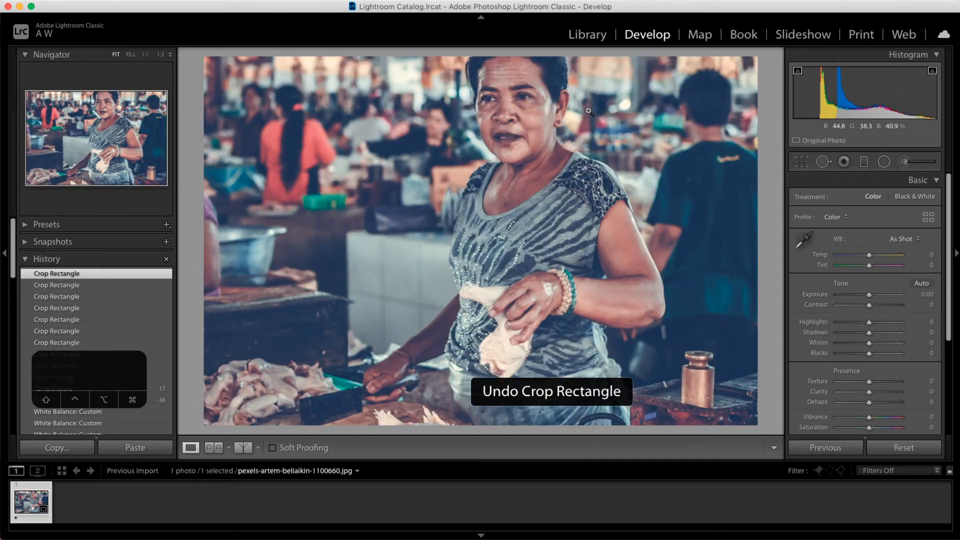
key("super+minus")
key("super+minus")
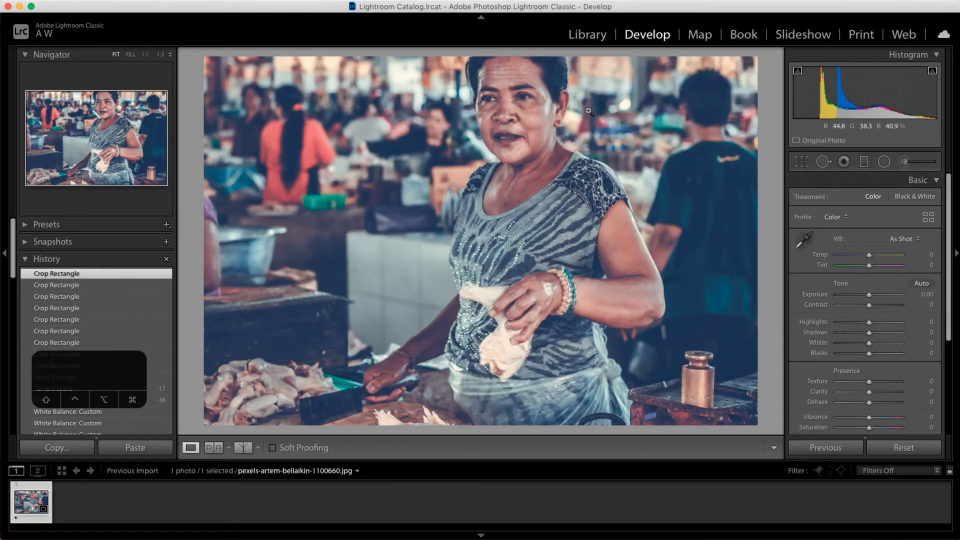
key("super+z")
key("super+z")
key("super+z")
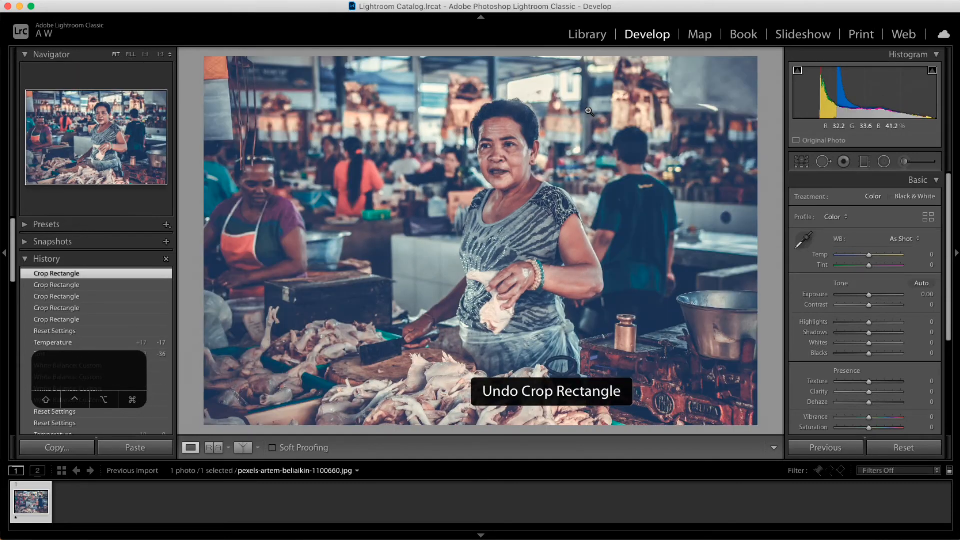
key("super+shift+r")
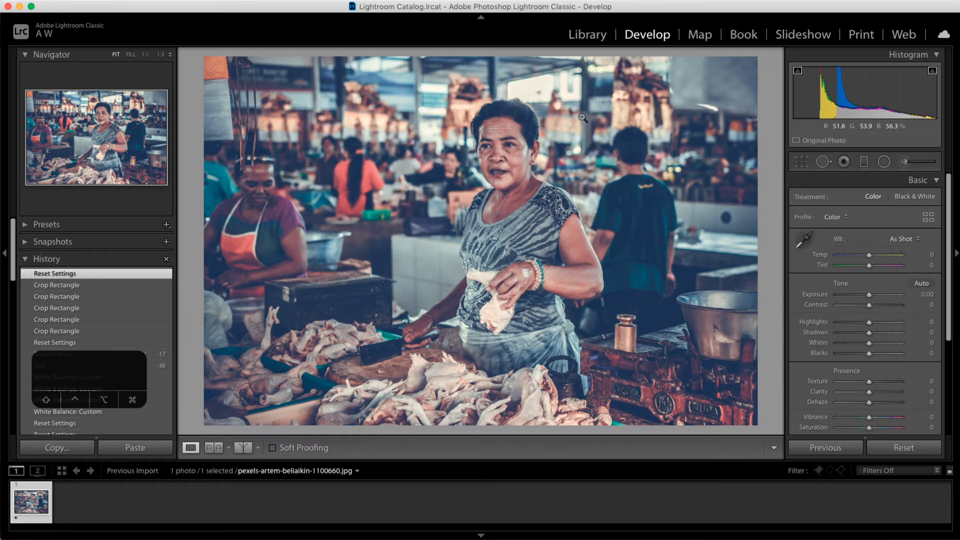
- View the options of the Spot Removal tool and the Radial Filter, and close the tools without applying any edit
key("q")
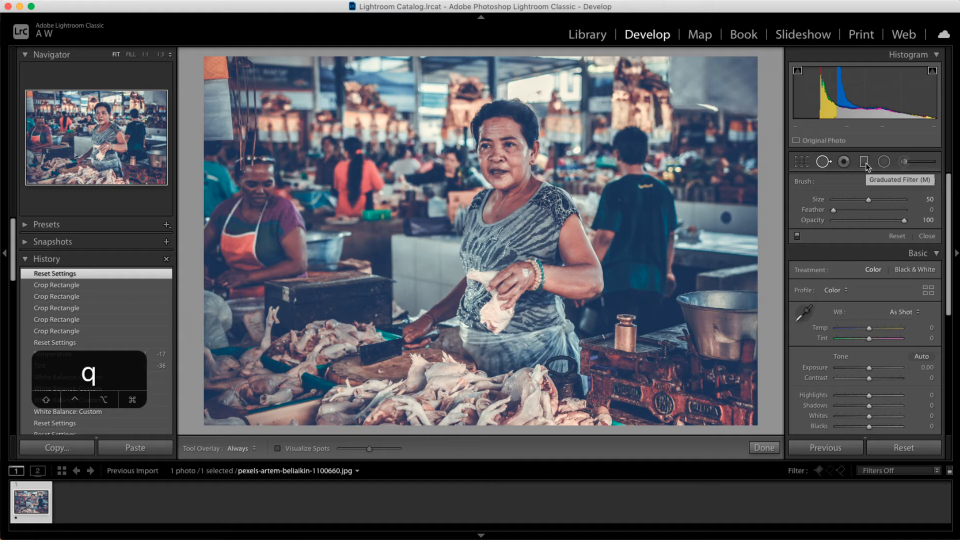
left_click(824, 163)
left_click(825, 162)
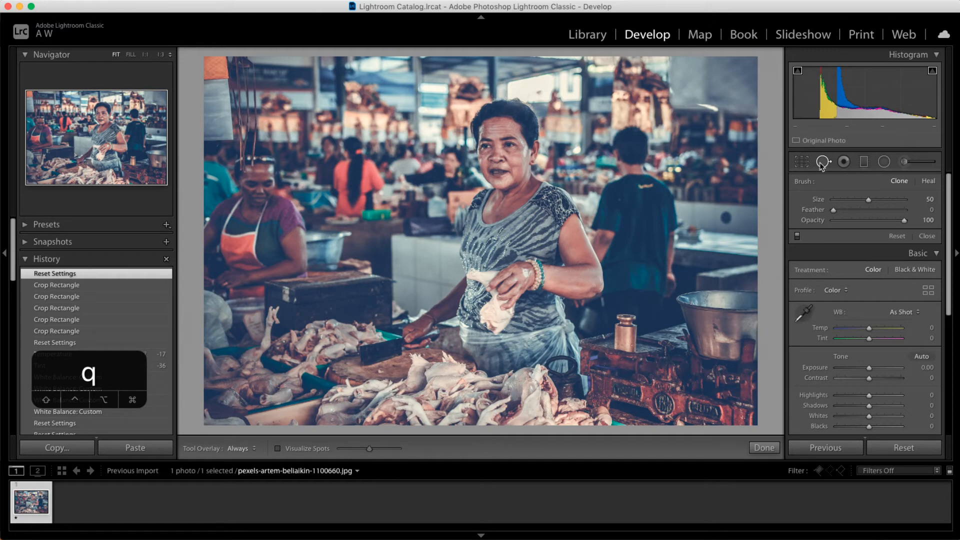
left_click(884, 161)
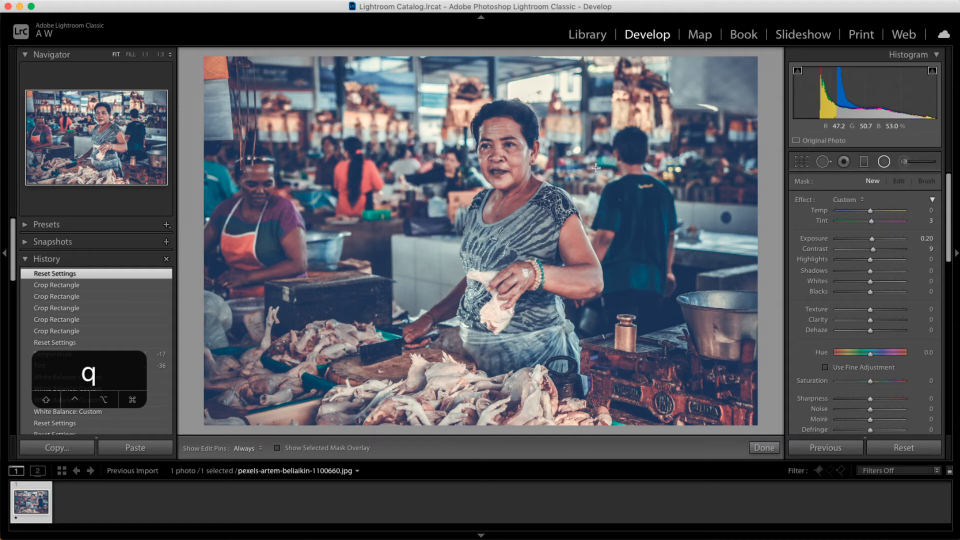
left_click(884, 161)
key("Escape")
key("Escape")
key("Escape")
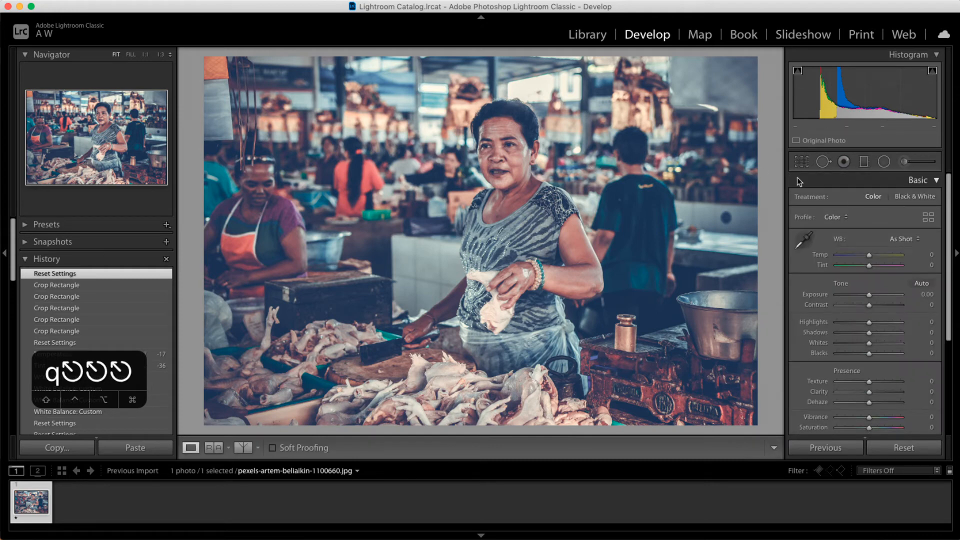